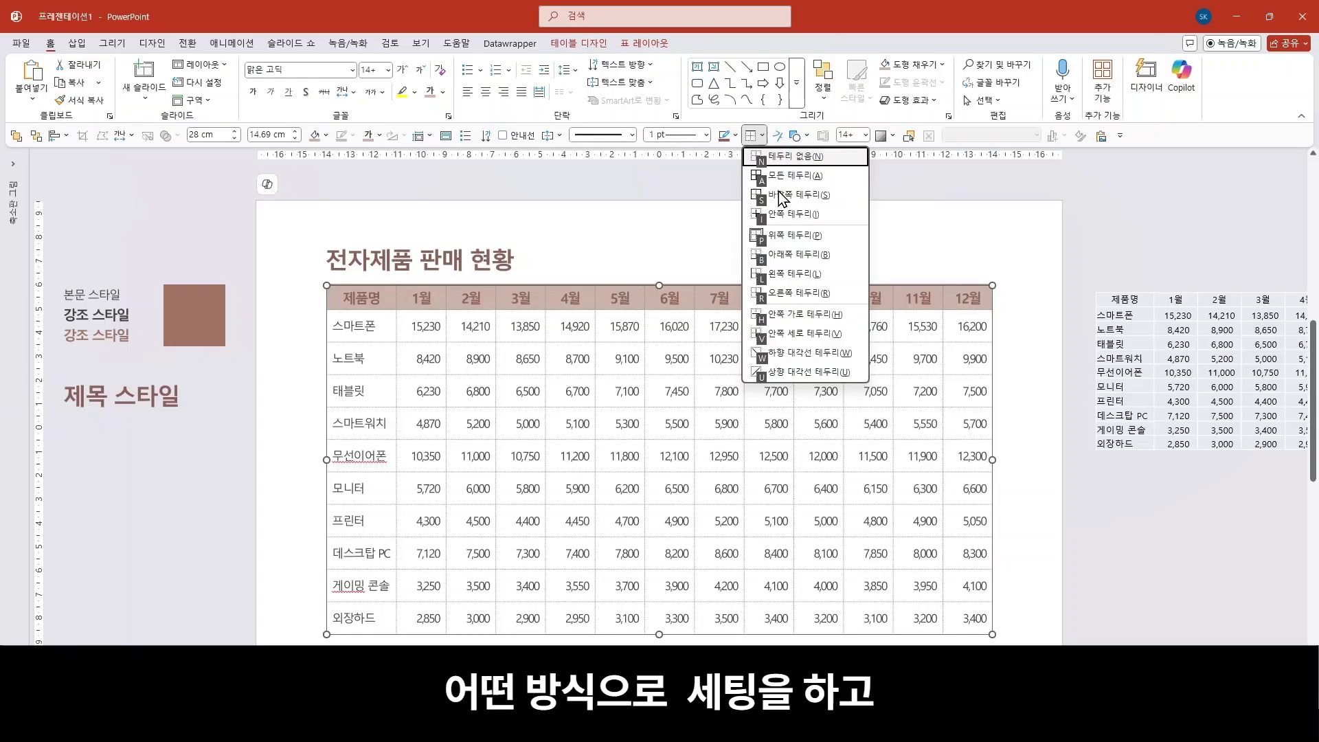
pyautogui.click(735, 136)
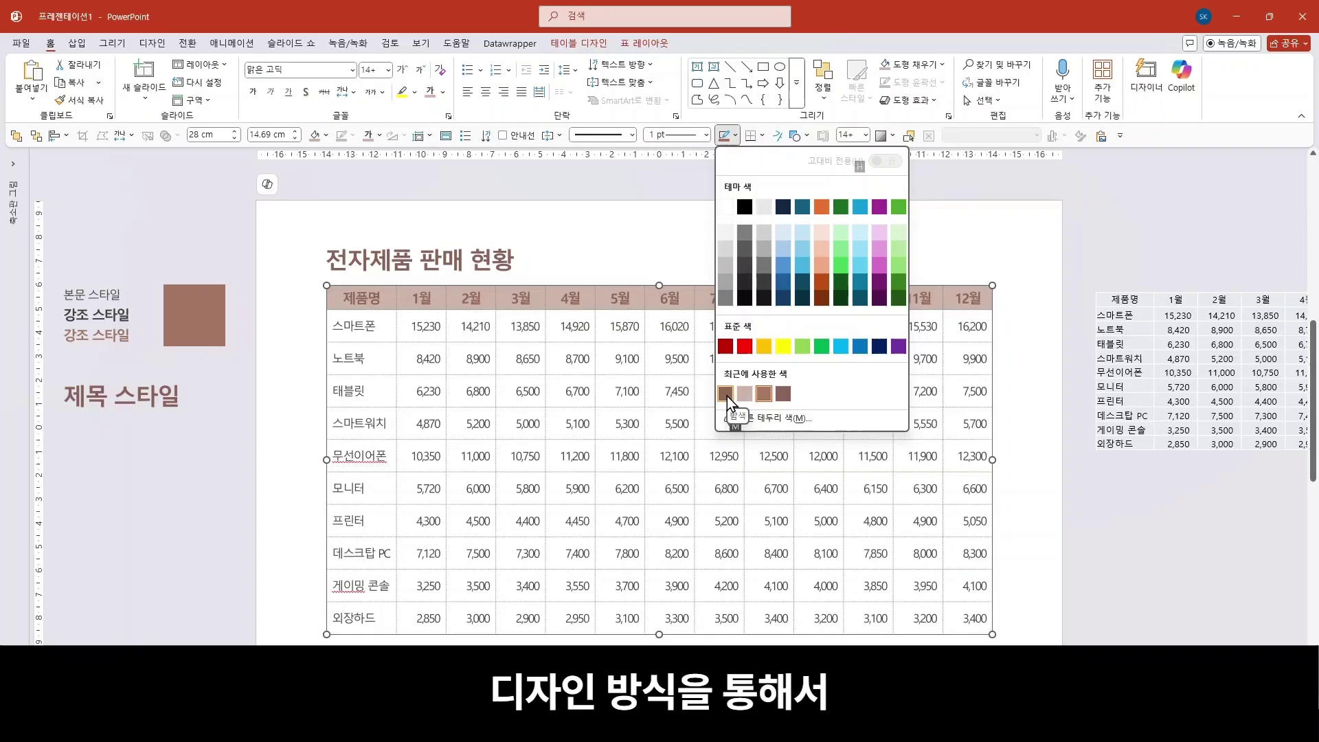
pyautogui.press('m')
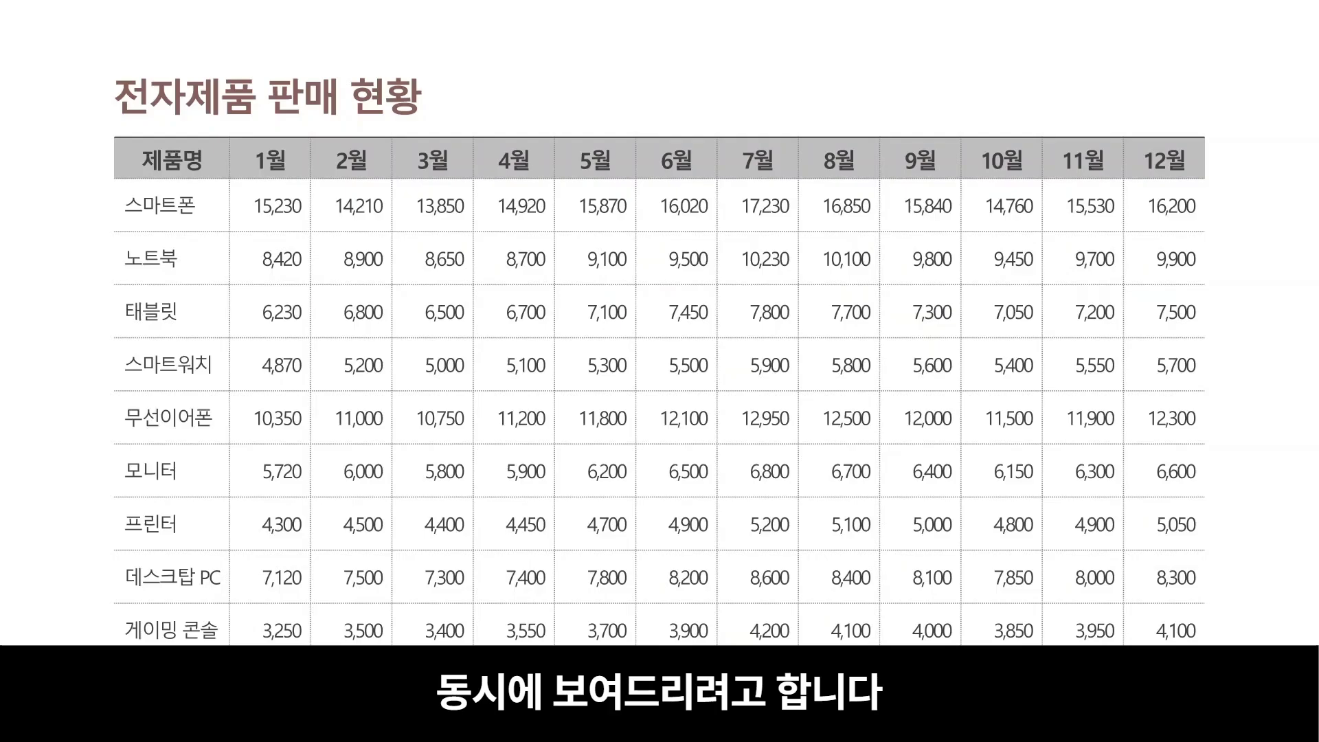
pyautogui.click(463, 213)
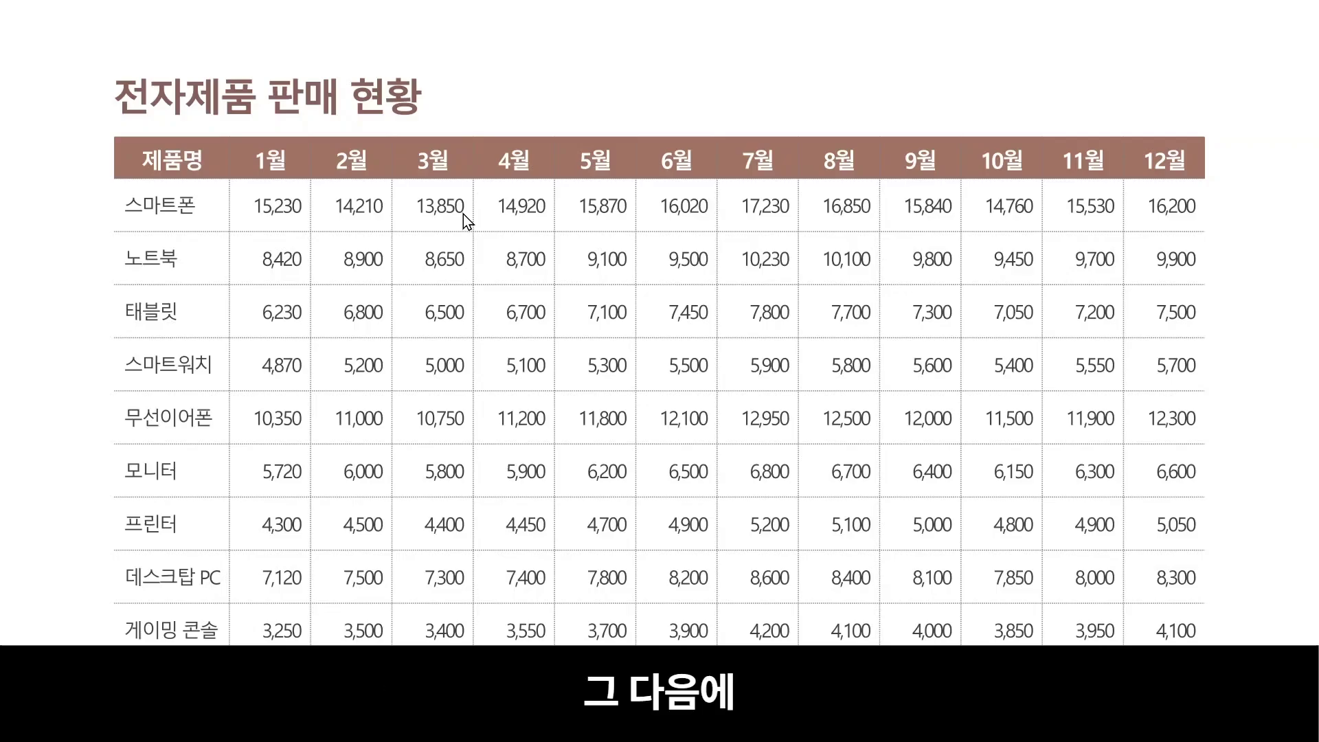
pyautogui.hotkey('ctrl', 'z')
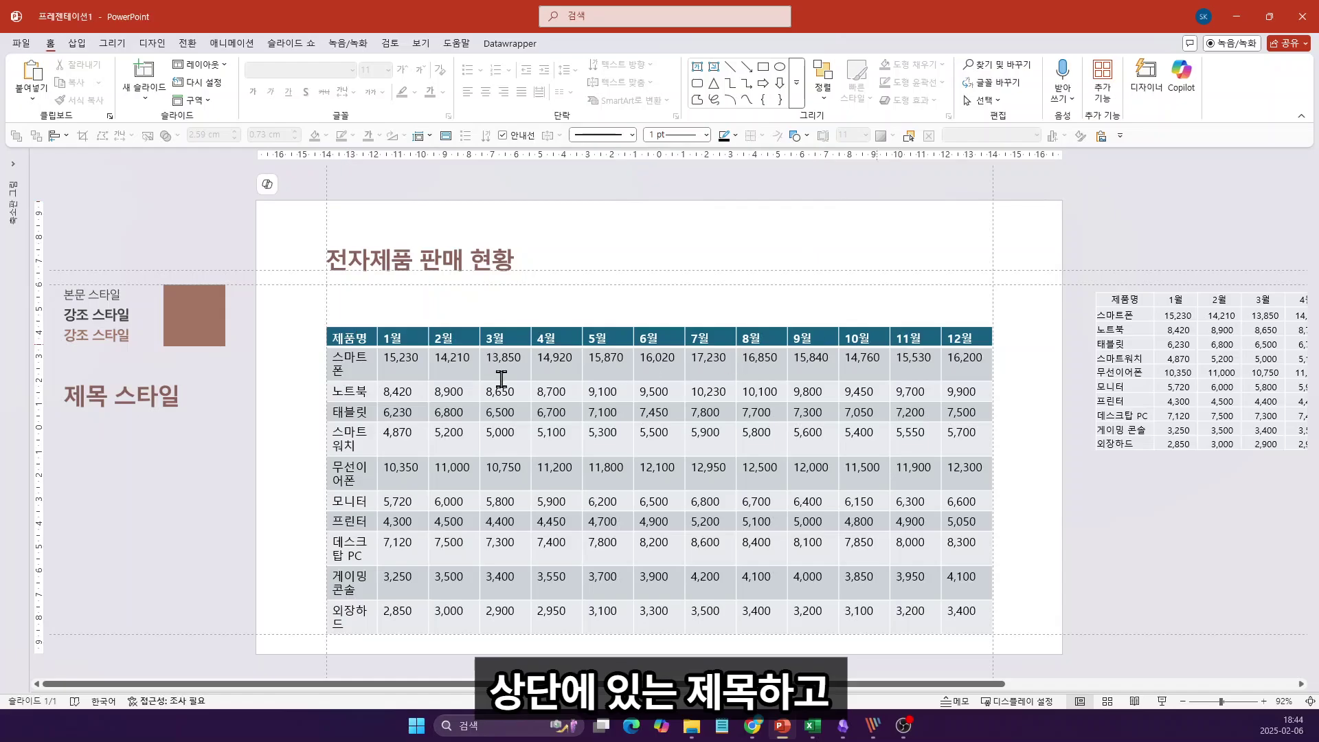
pyautogui.moveTo(354, 485); pyautogui.dragTo(354, 610)
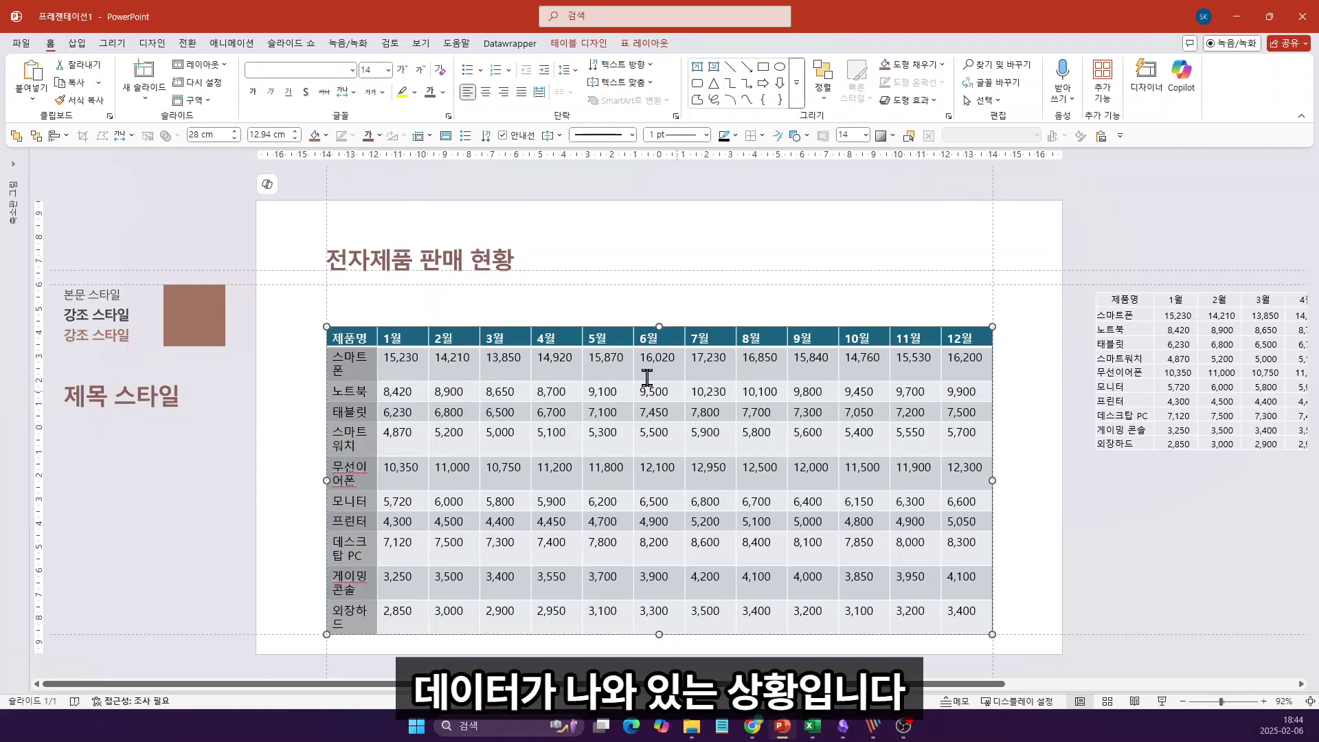
pyautogui.click(360, 284)
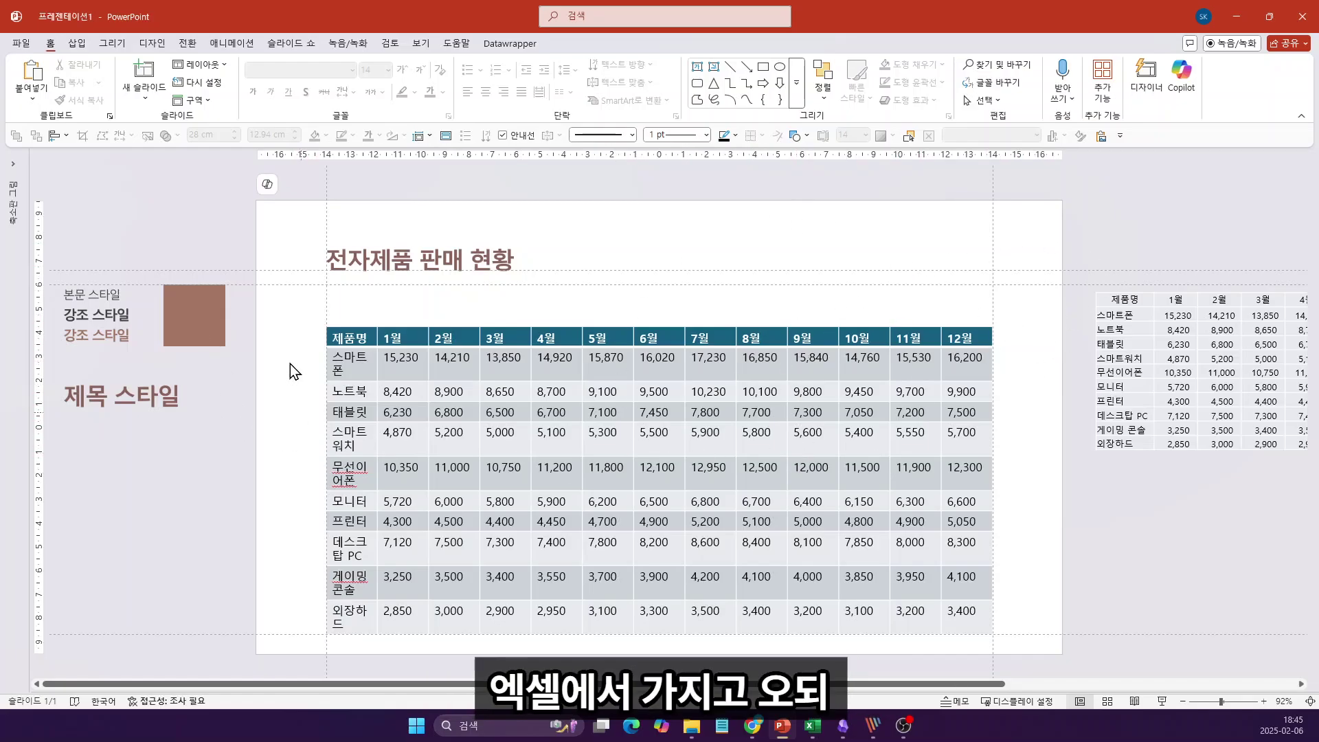
pyautogui.click(77, 44)
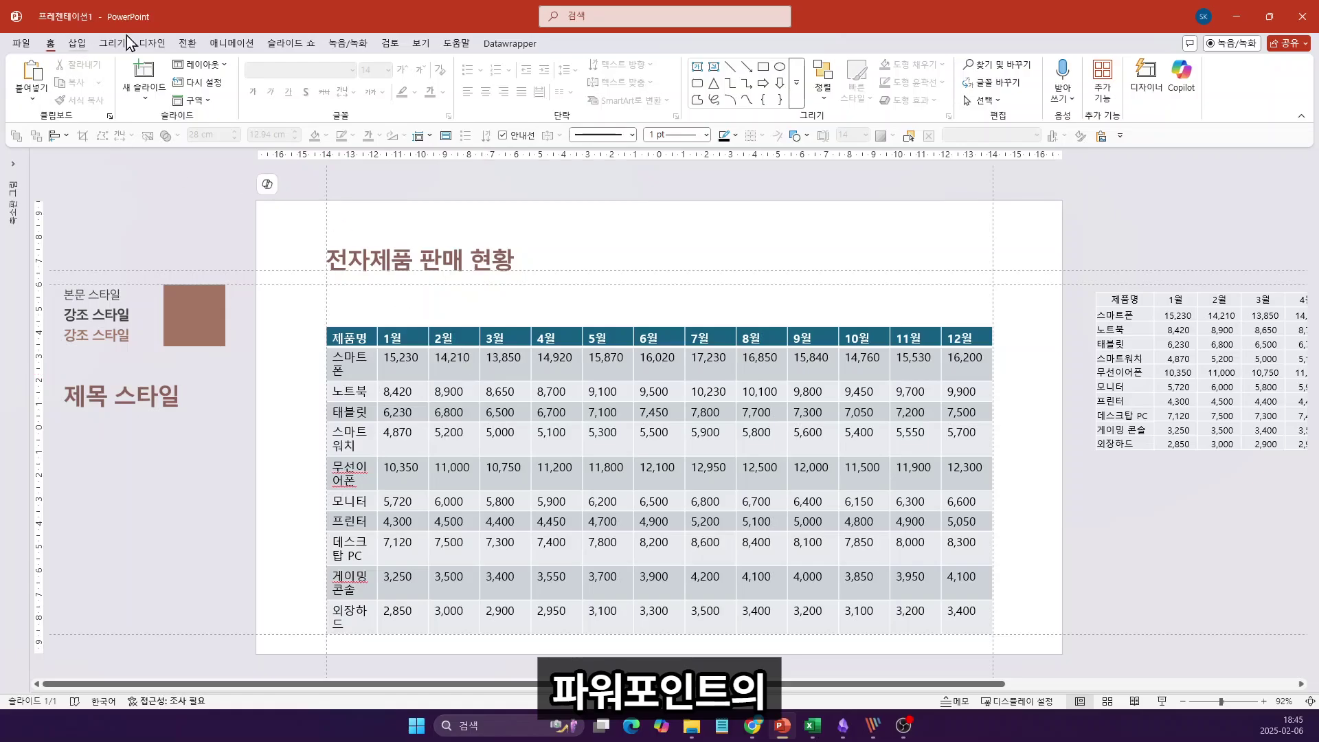
pyautogui.click(89, 102)
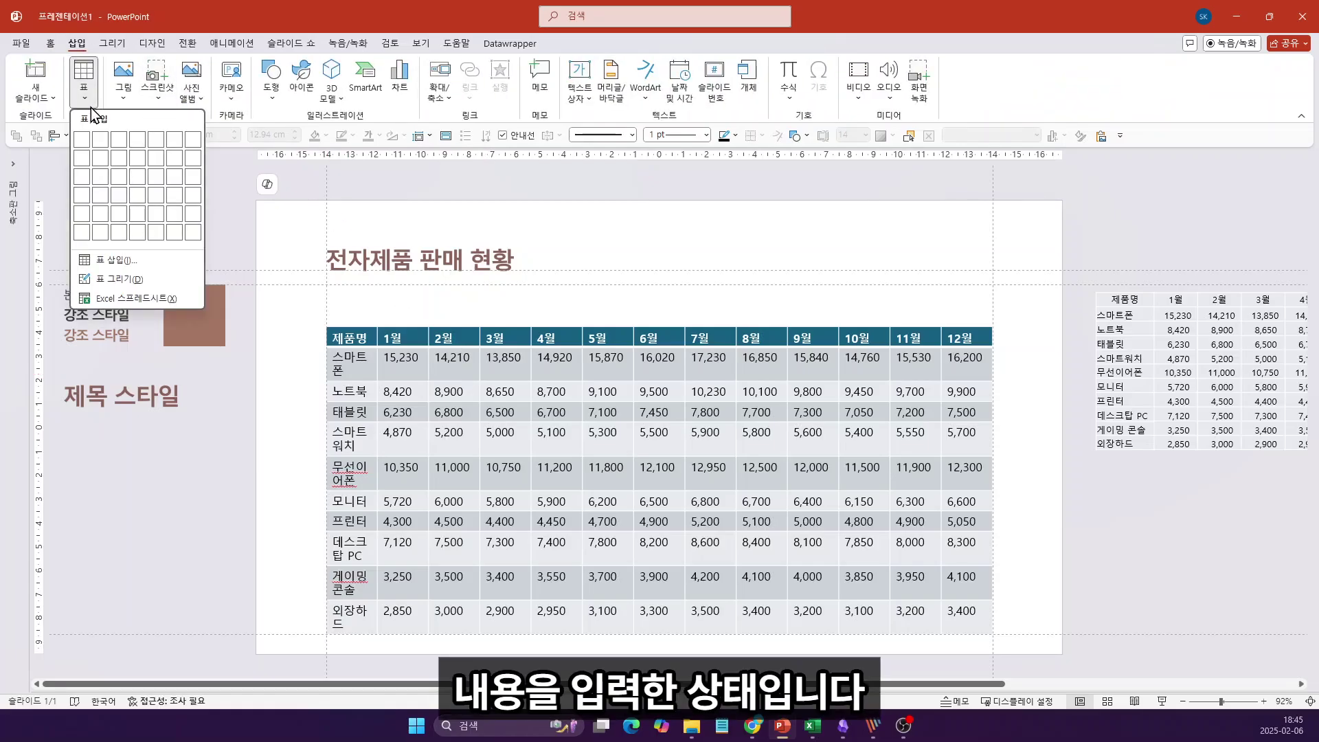
pyautogui.click(265, 426)
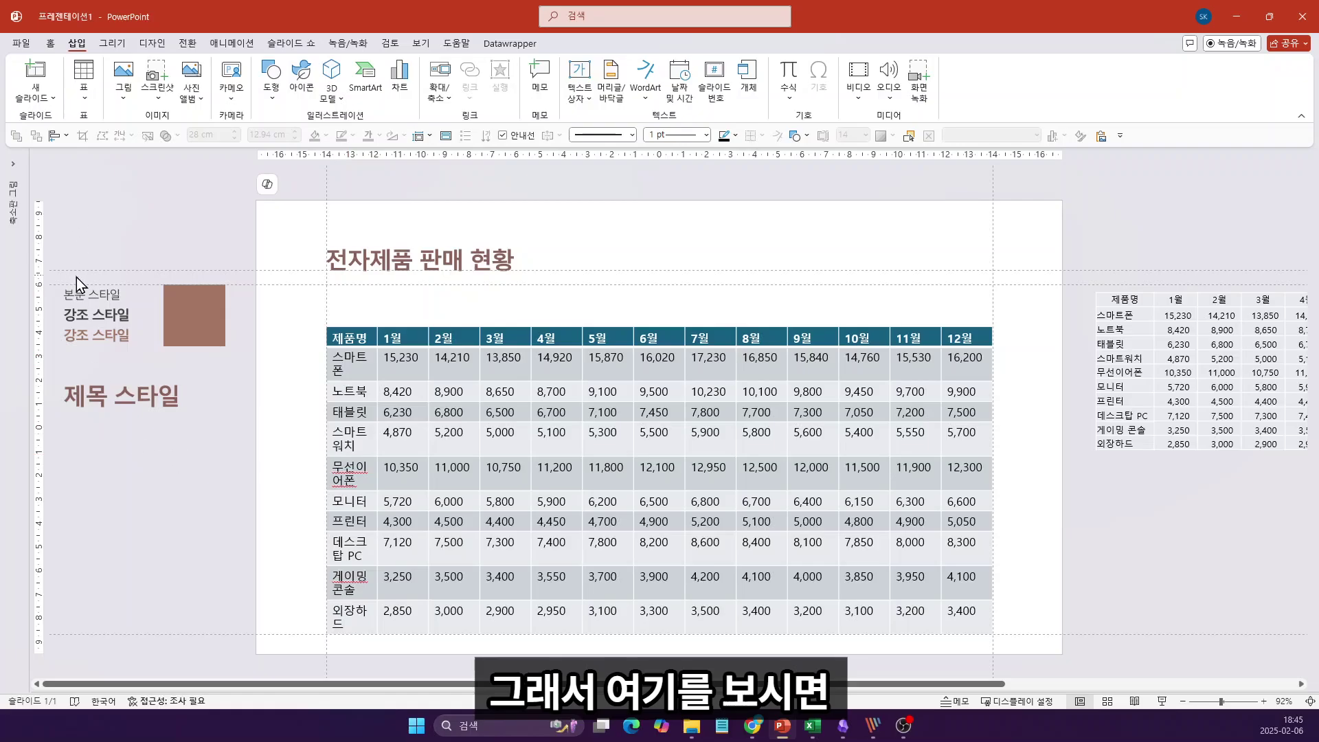
# Copy the formatting of the 본문 스타일 sample text and apply it to all product rows below the table header.
pyautogui.click(103, 295)
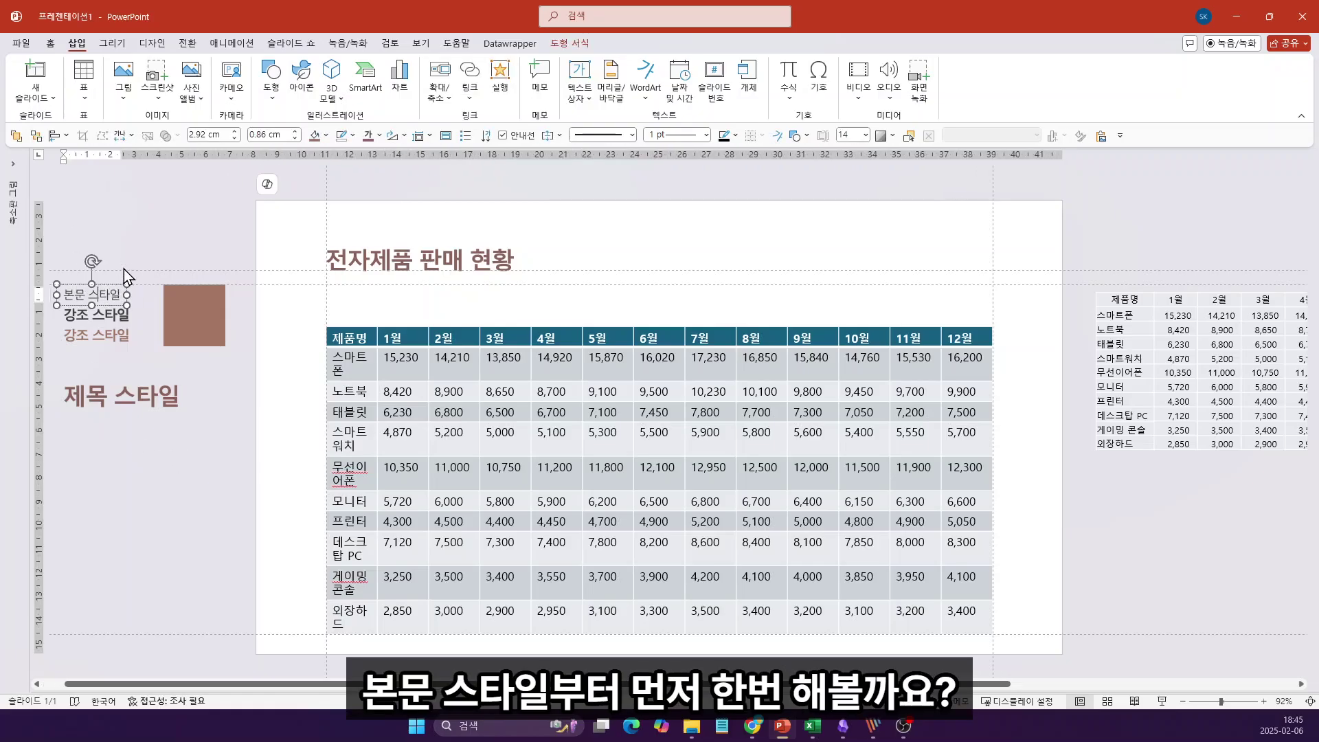
pyautogui.tripleClick(110, 294)
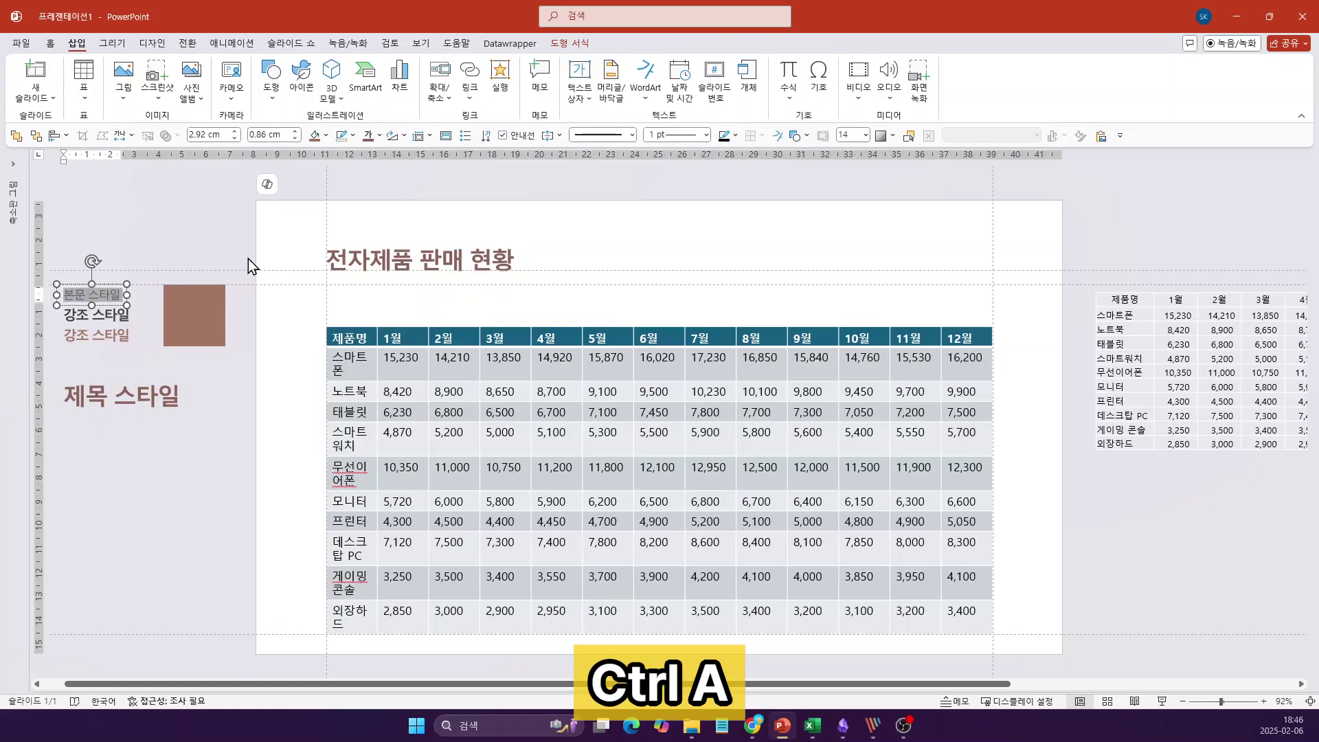
pyautogui.hotkey('ctrl', 'shift', 'c')
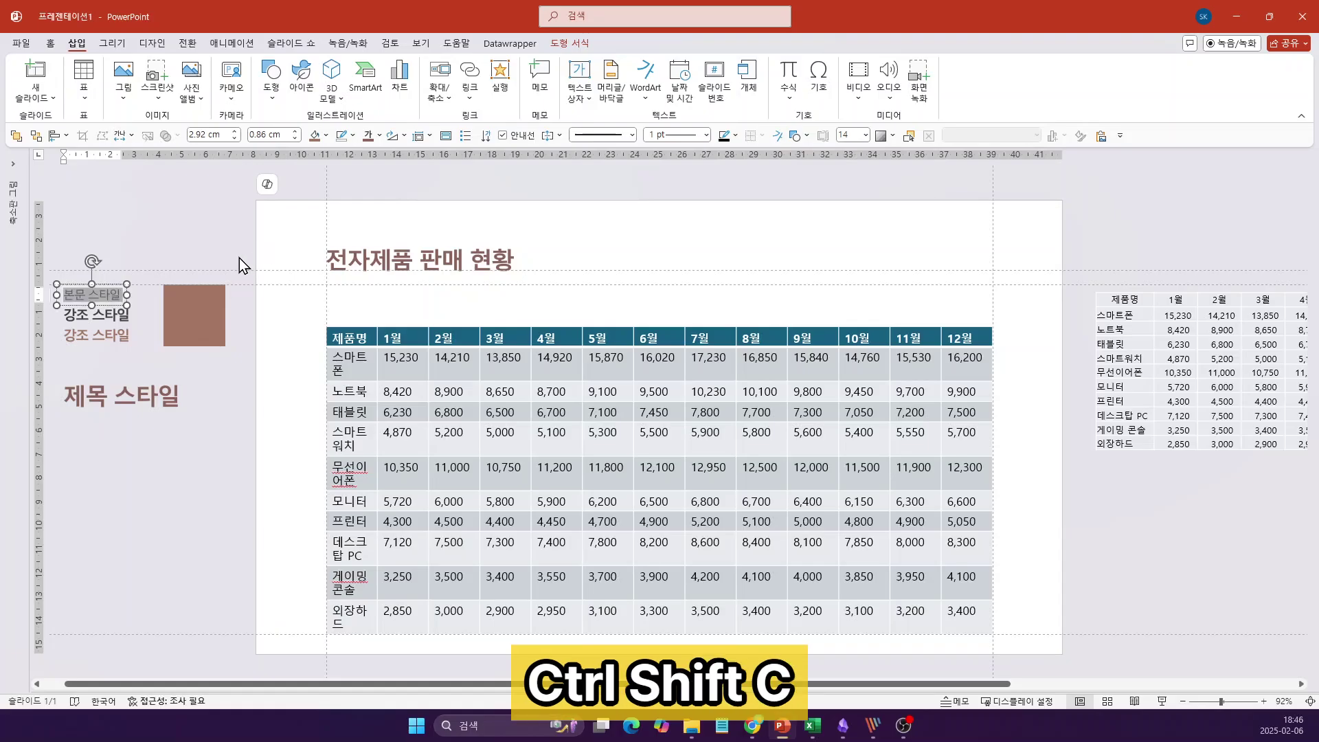
pyautogui.click(350, 370)
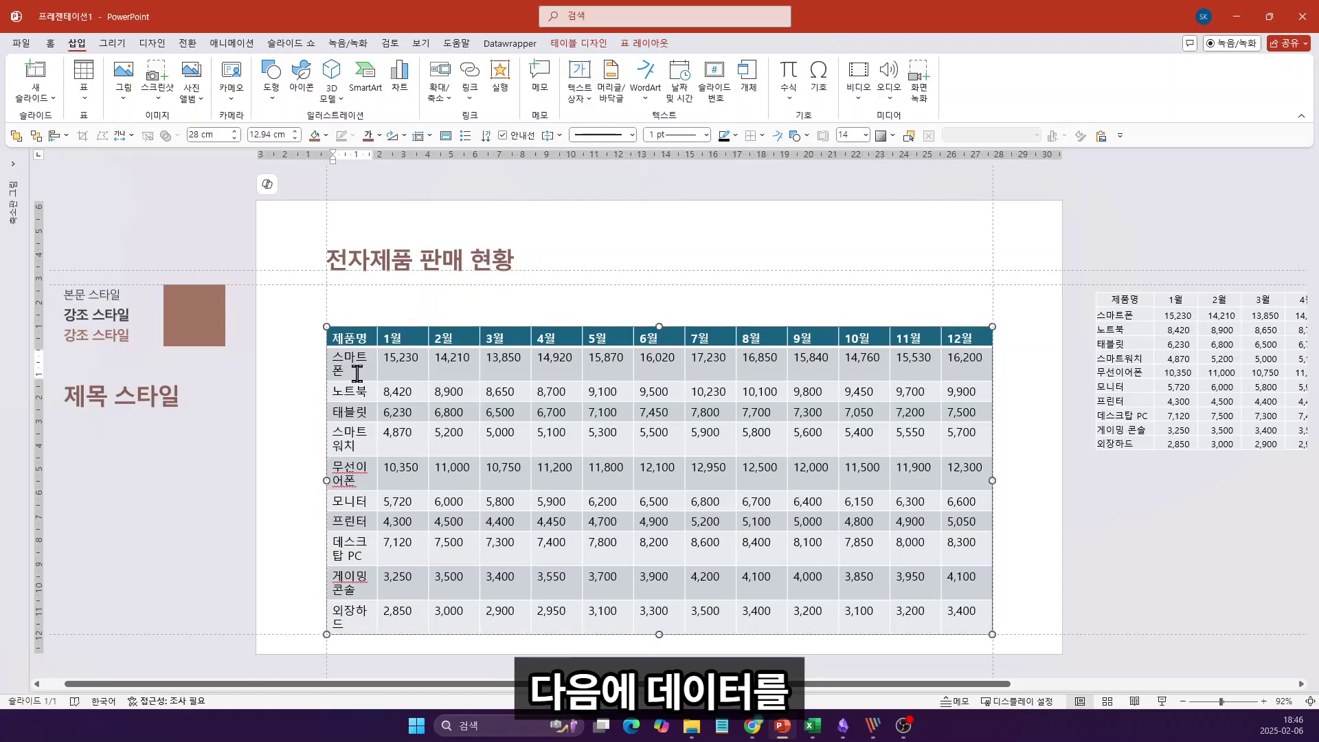
pyautogui.keyDown('shift'); pyautogui.click(962, 580); pyautogui.keyUp('shift')
pyautogui.hotkey('shift', 'Down')
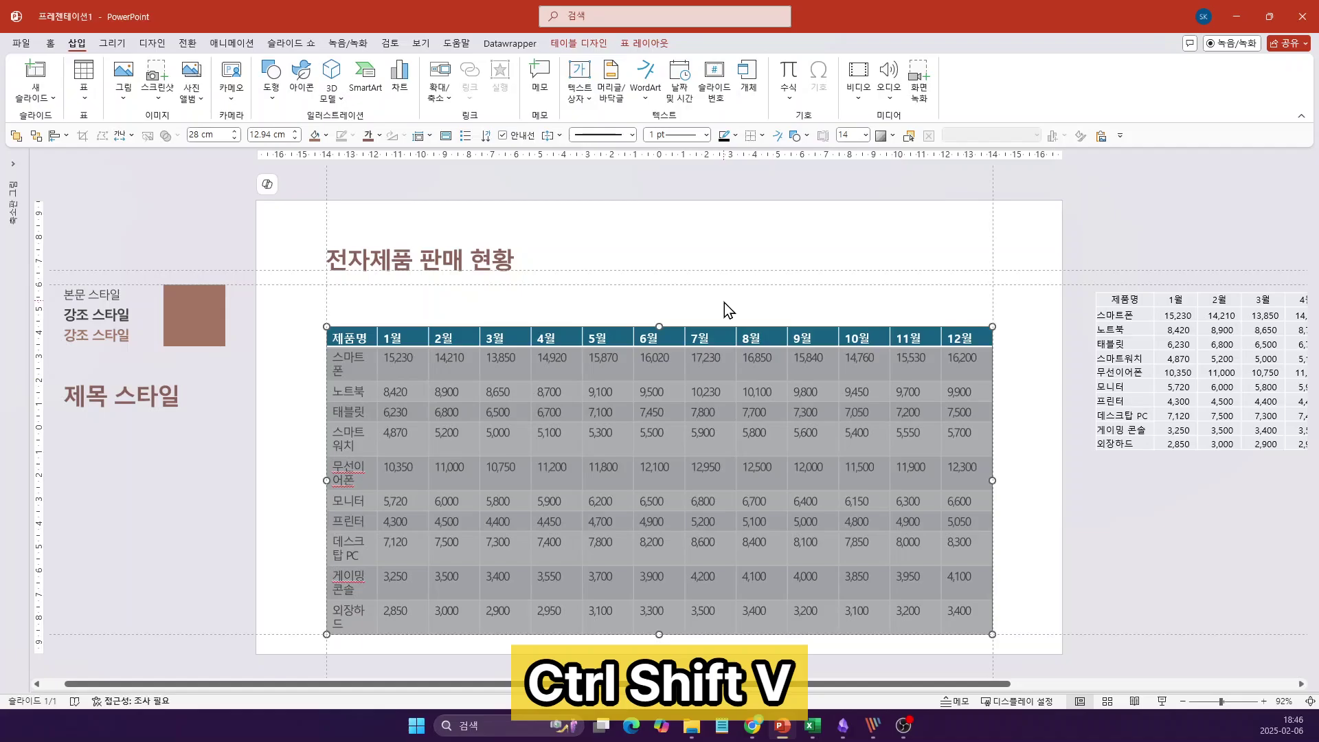
pyautogui.hotkey('ctrl', 'shift', 'v')
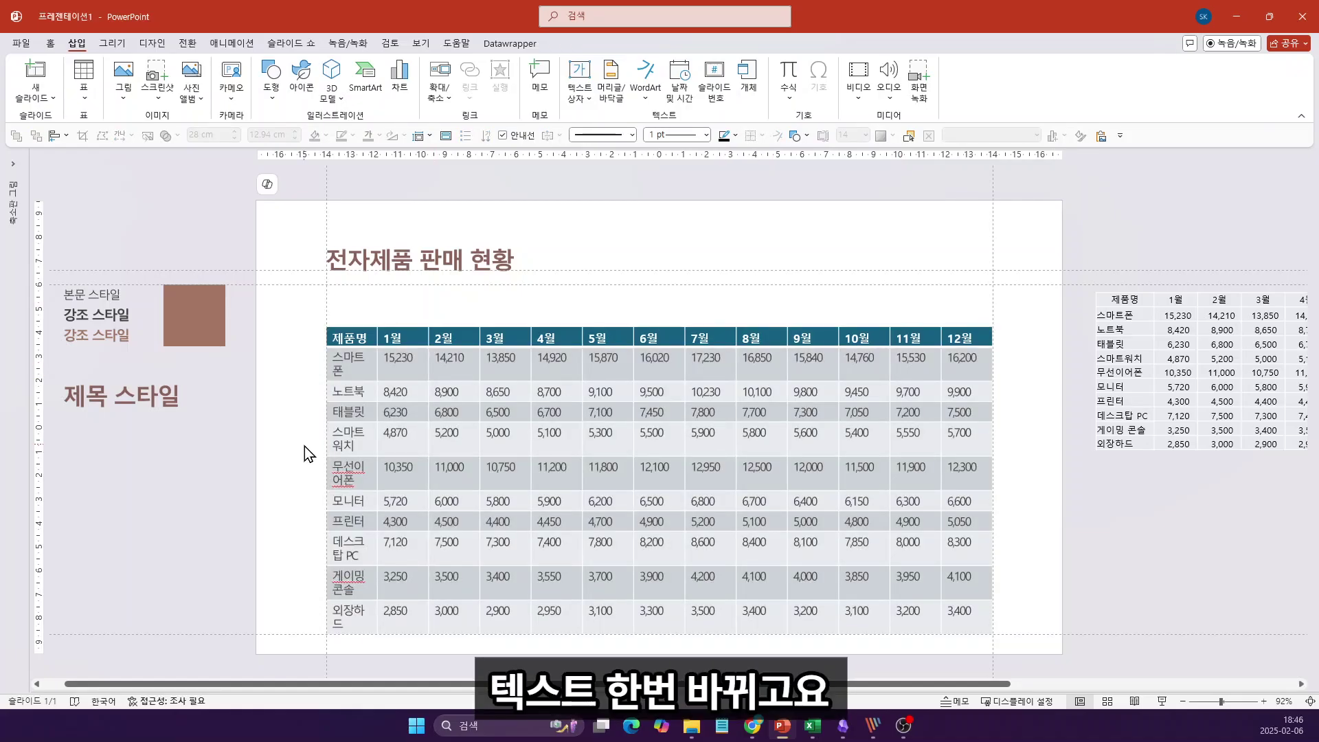
# Copy the formatting of the black 강조 스타일 sample text and apply it to the table's header row.
pyautogui.click(91, 314)
pyautogui.hotkey('ctrl', 'a')
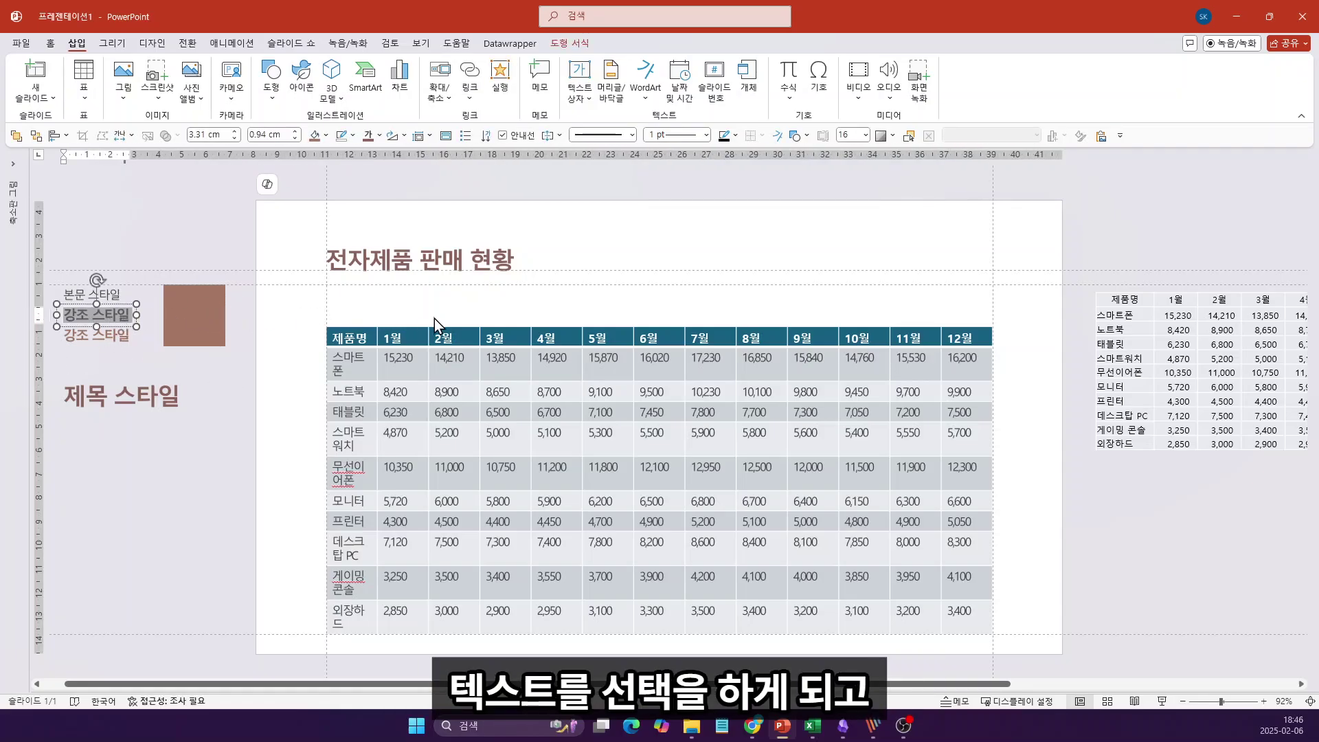
pyautogui.hotkey('ctrl', 'shift', 'c')
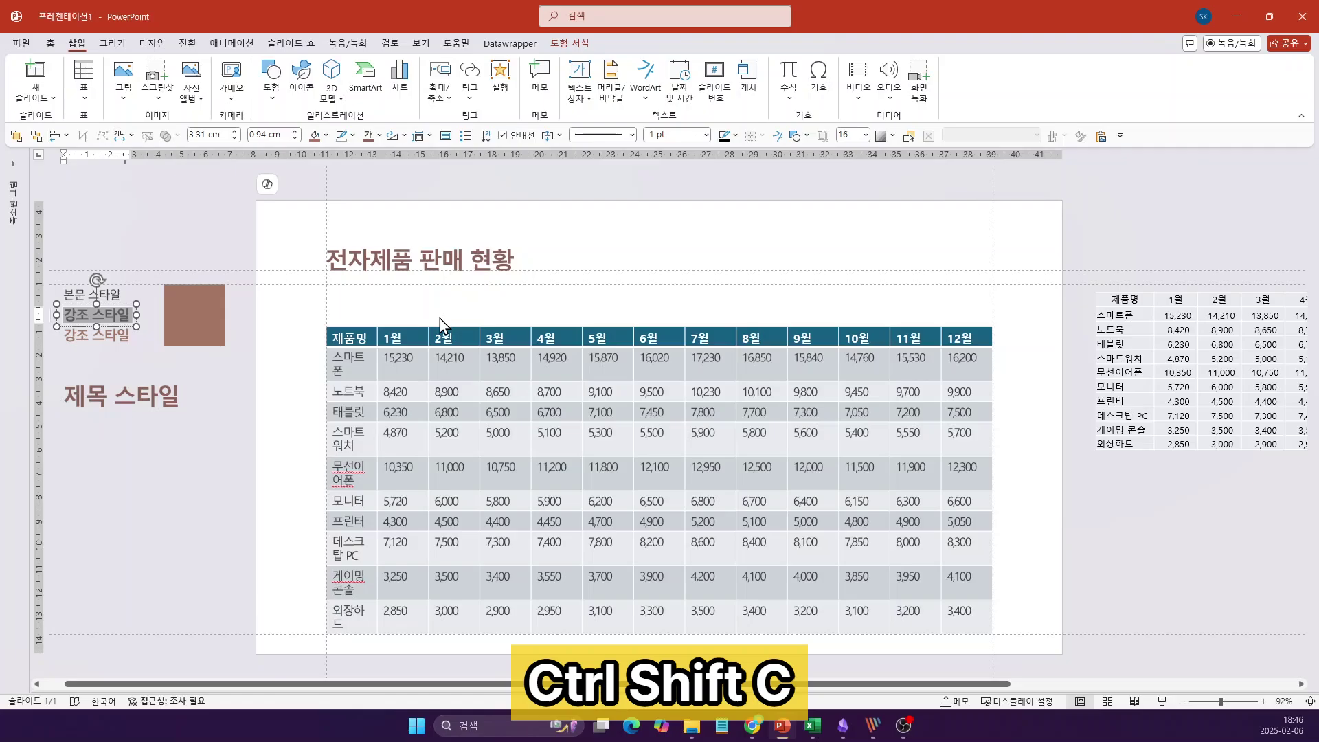
pyautogui.click(351, 337)
pyautogui.moveTo(352, 338); pyautogui.dragTo(976, 341)
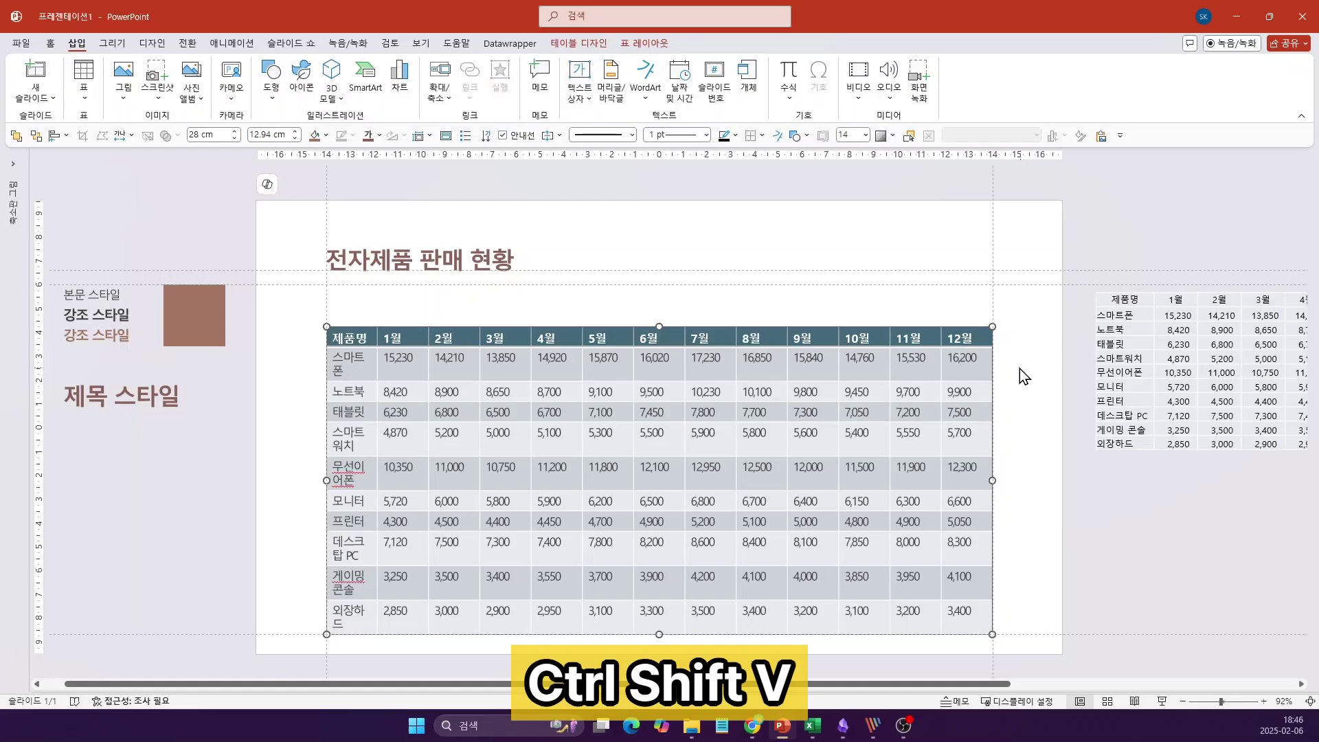
pyautogui.hotkey('ctrl', 'shift', 'v')
pyautogui.click(1024, 348)
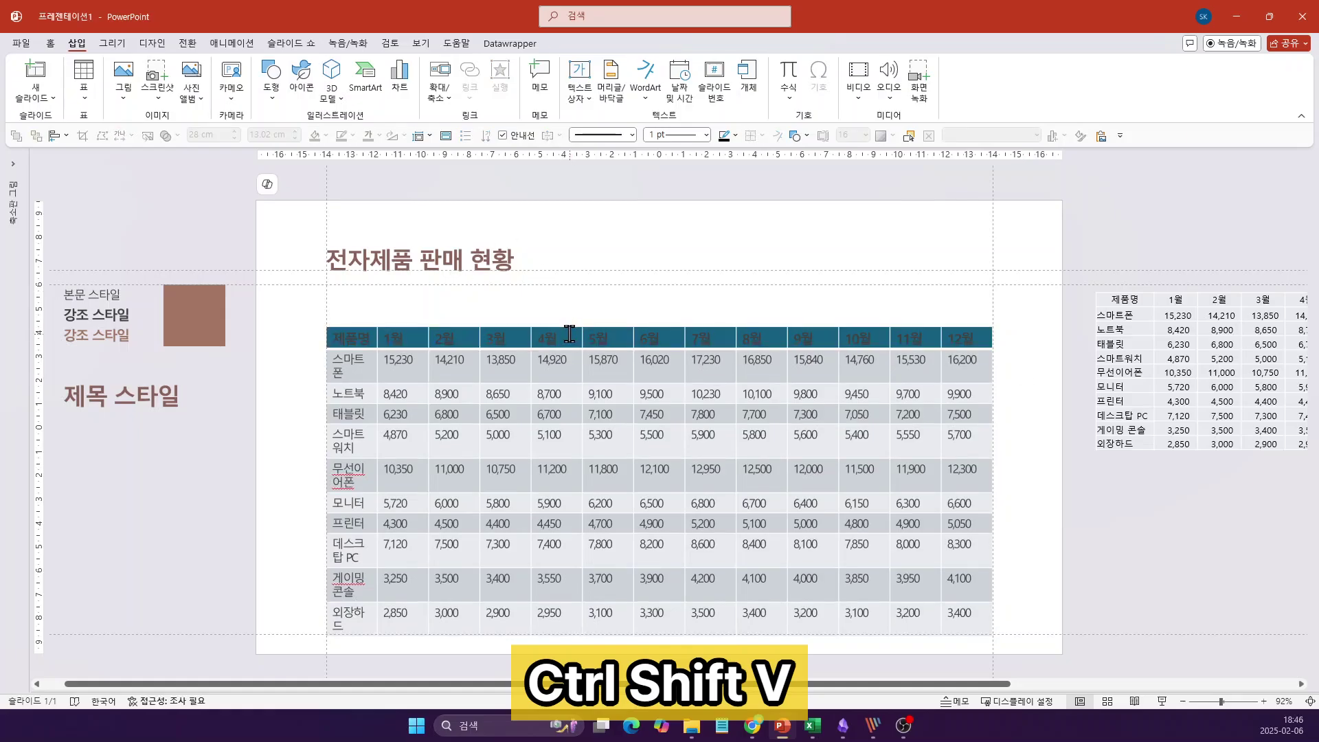
# Nudge the whole table down the slide in small increments.
pyautogui.click(609, 327)
pyautogui.moveTo(611, 327); pyautogui.dragTo(608, 309)
pyautogui.hotkey('ctrl', 'z')
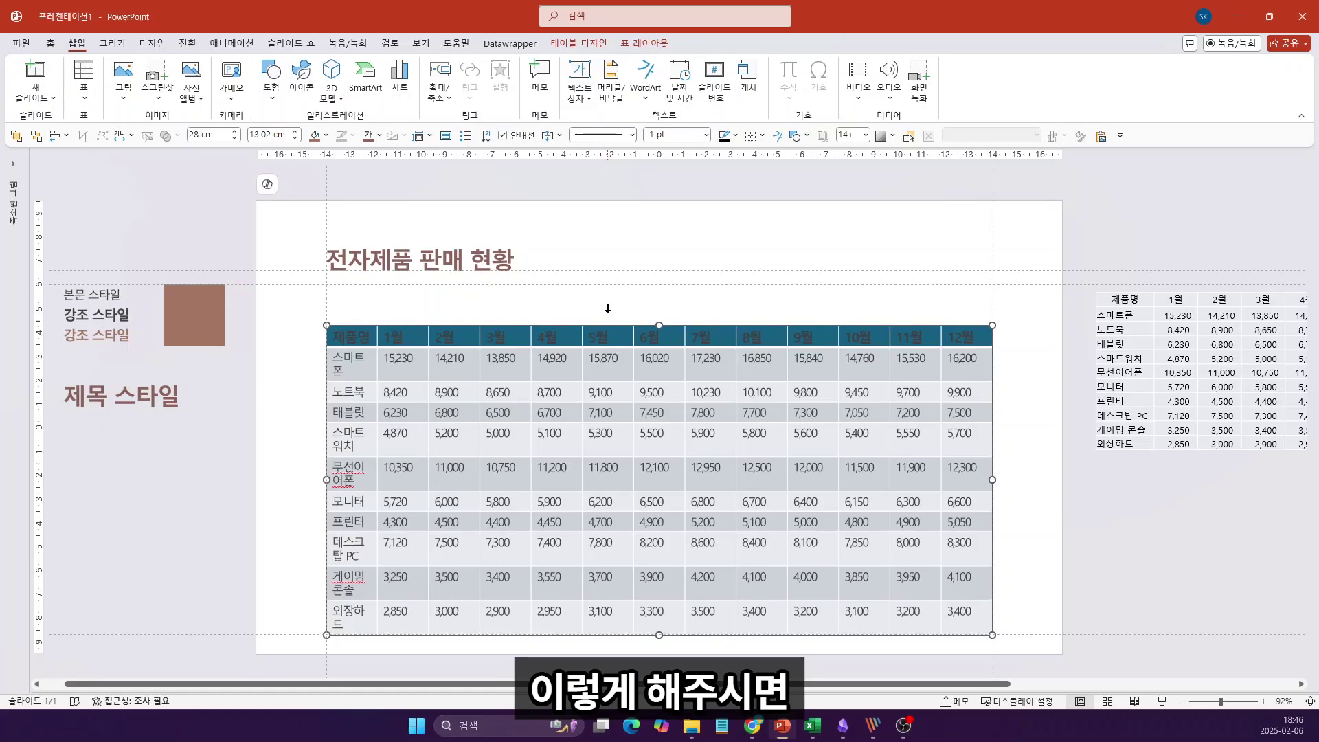
pyautogui.hotkey('ctrl', 'Down')
pyautogui.hotkey('ctrl', 'Down')
pyautogui.hotkey('ctrl', 'Down')
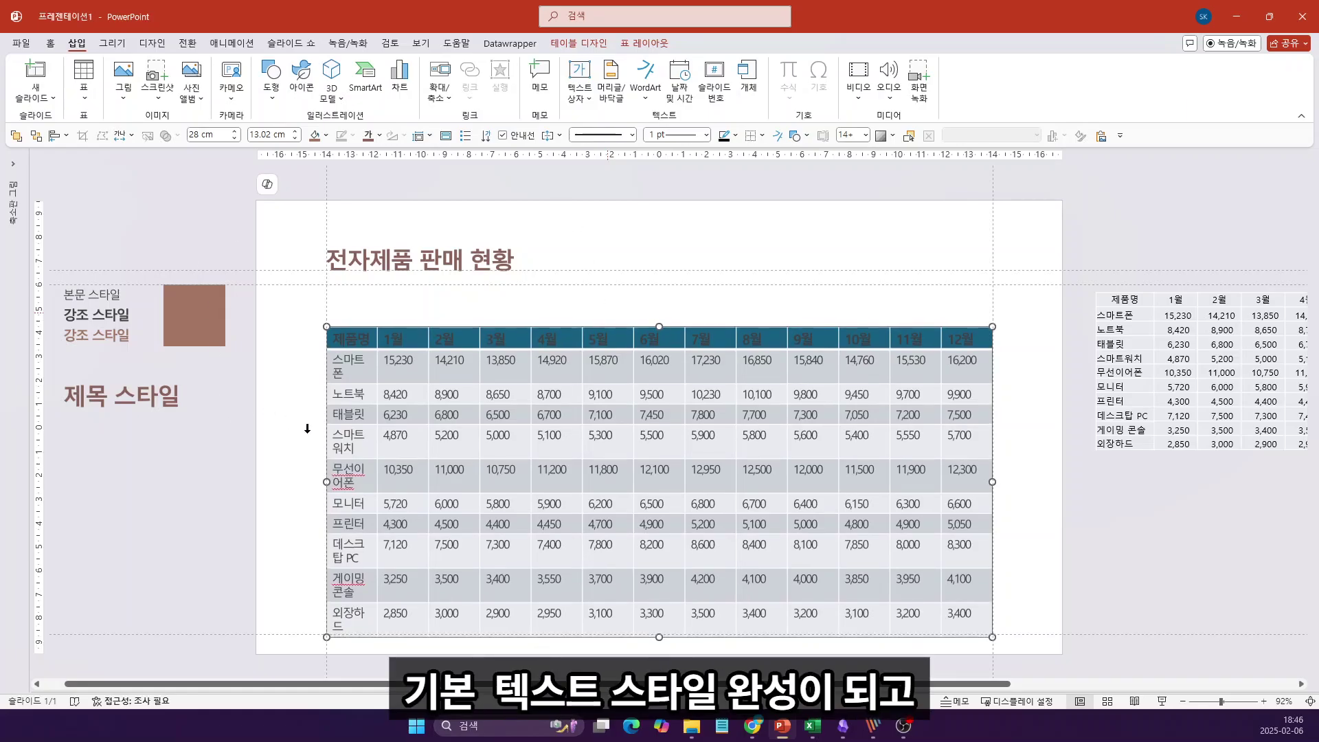
pyautogui.hotkey('ctrl', 'Down')
pyautogui.hotkey('ctrl', 'Down')
pyautogui.hotkey('ctrl', 'Down')
pyautogui.hotkey('ctrl', 'Down')
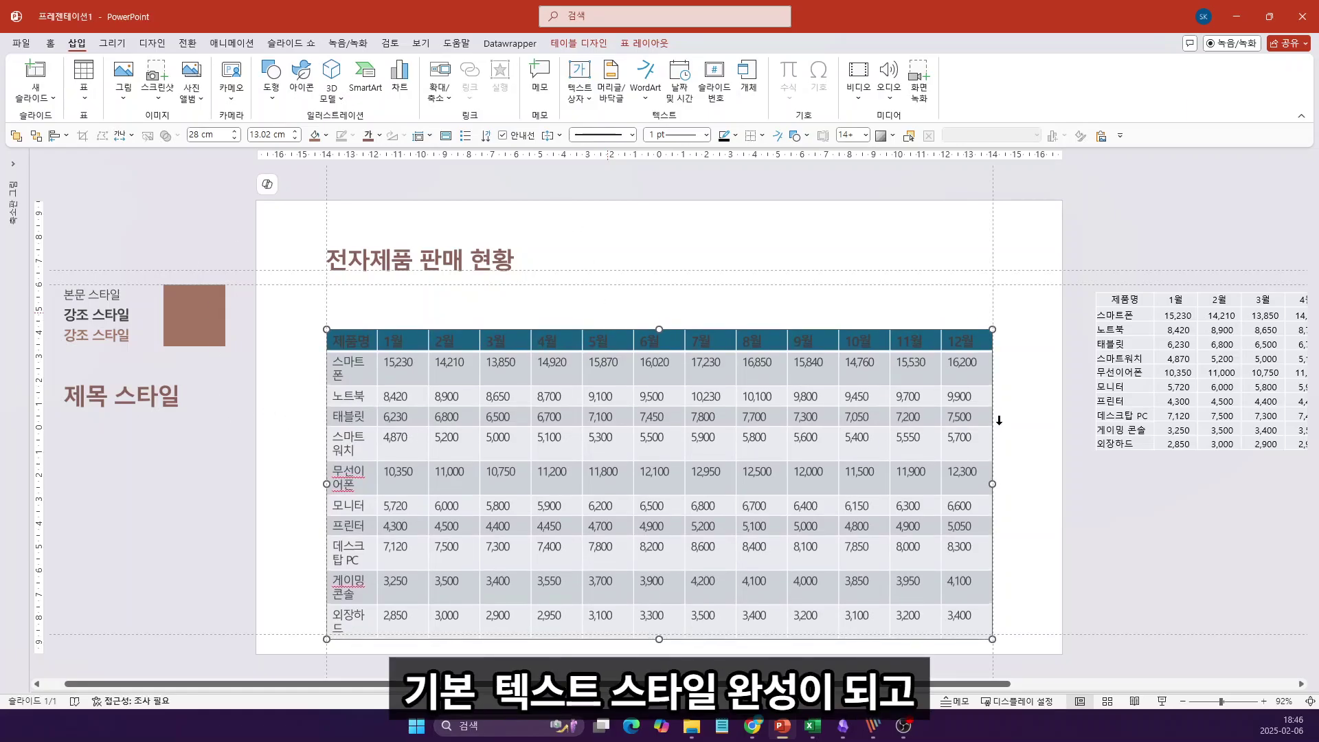
pyautogui.hotkey('ctrl', 'Down')
pyautogui.hotkey('ctrl', 'Down')
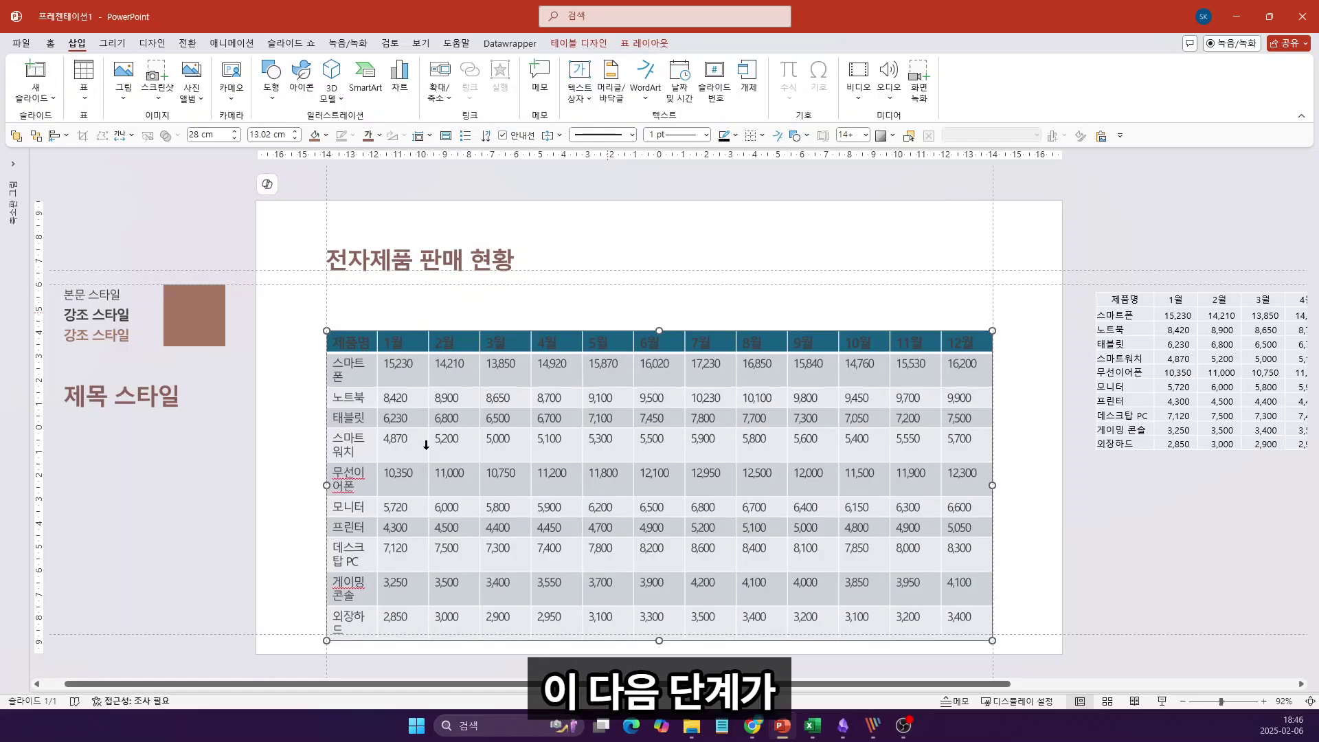
pyautogui.hotkey('ctrl', 'Down')
pyautogui.hotkey('ctrl', 'Down')
pyautogui.hotkey('ctrl', 'Down')
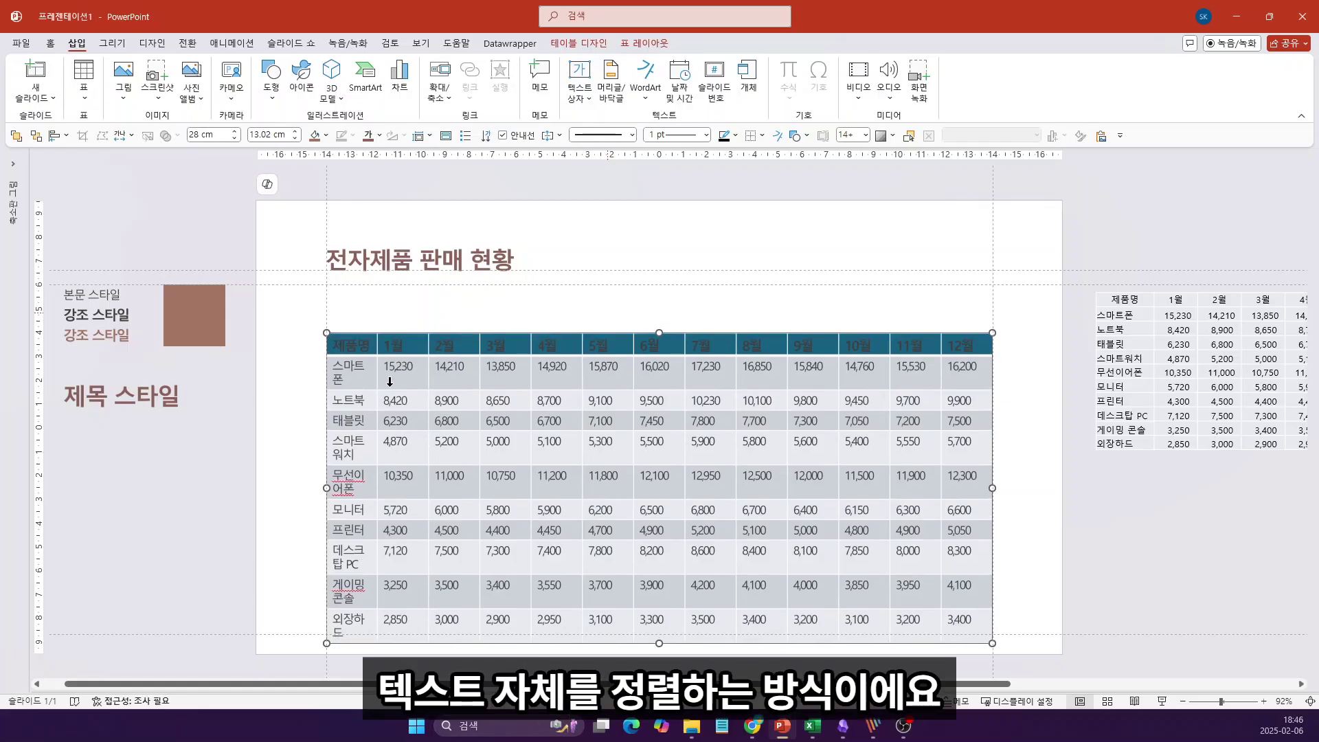
pyautogui.hotkey('ctrl', 'Down')
pyautogui.hotkey('ctrl', 'Down')
pyautogui.hotkey('ctrl', 'Down')
pyautogui.hotkey('ctrl', 'Down')
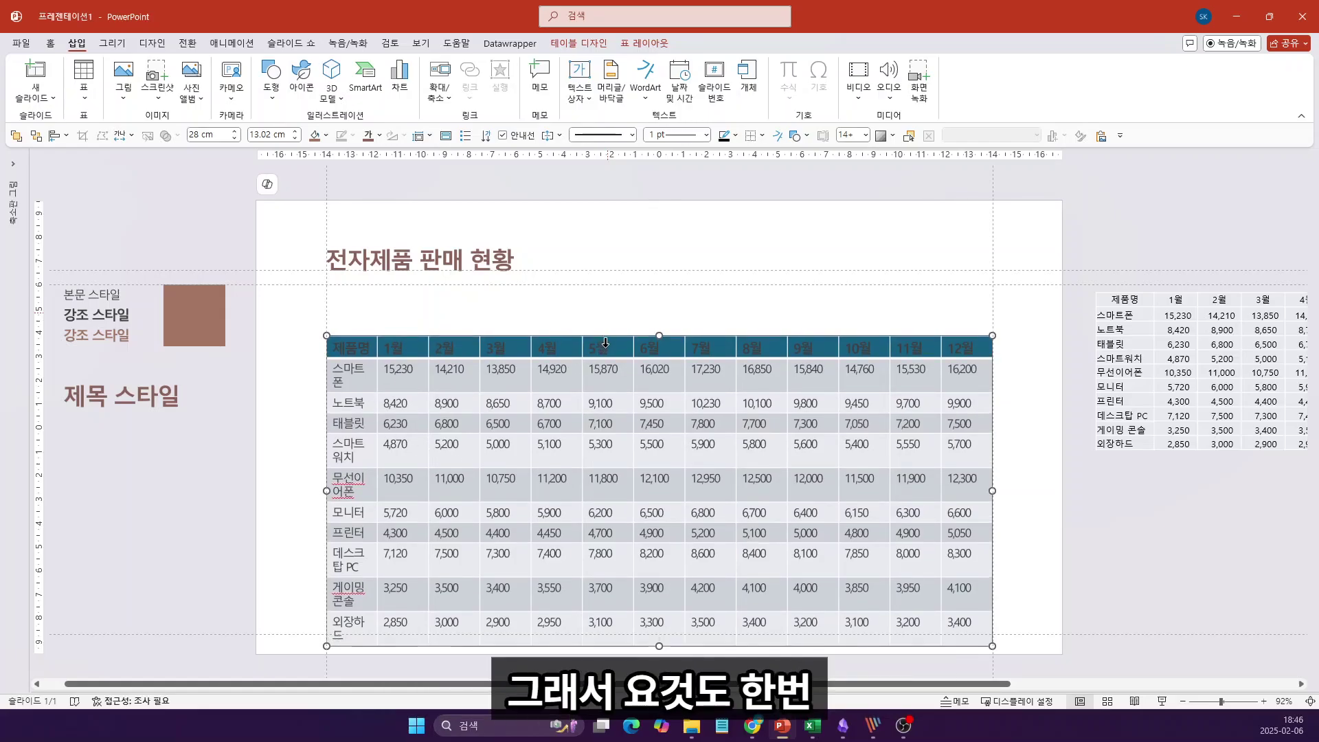
# Align the table's bottom edge with the lower guide and stretch its top edge to the guide under the title, about 14.7 cm high.
pyautogui.press('Escape')
pyautogui.moveTo(612, 338); pyautogui.dragTo(604, 319)
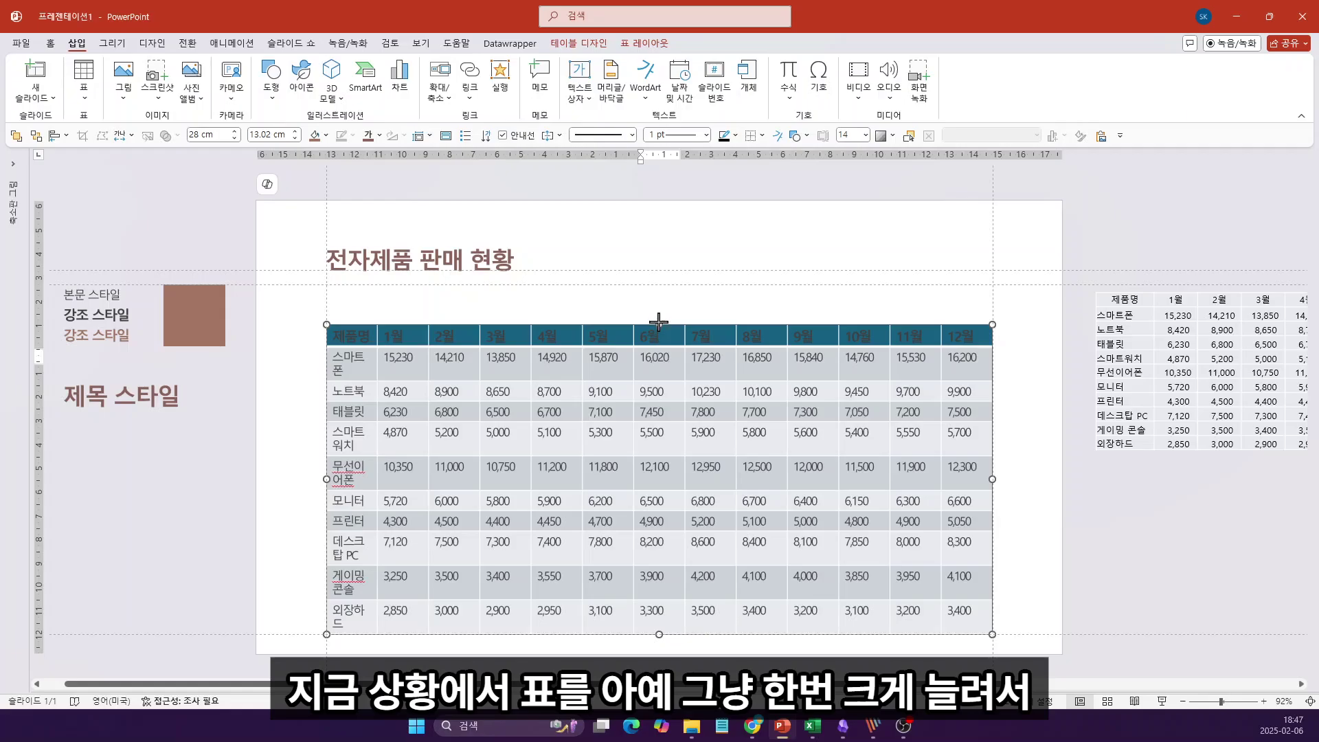
pyautogui.click(658, 325)
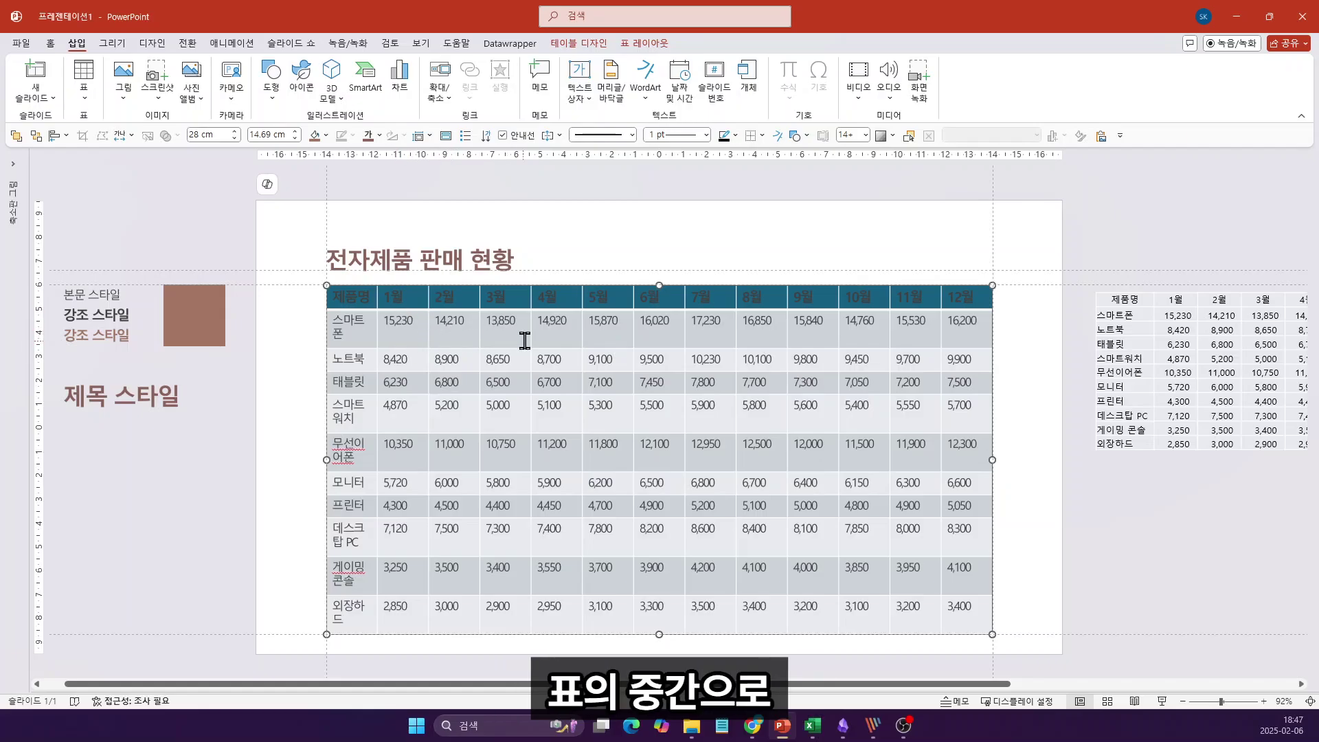
# Align the text of the 1월 column's data cells, from 스마트폰 to 외장하드, vertically to the middle.
pyautogui.hotkey('ctrl', 'a')
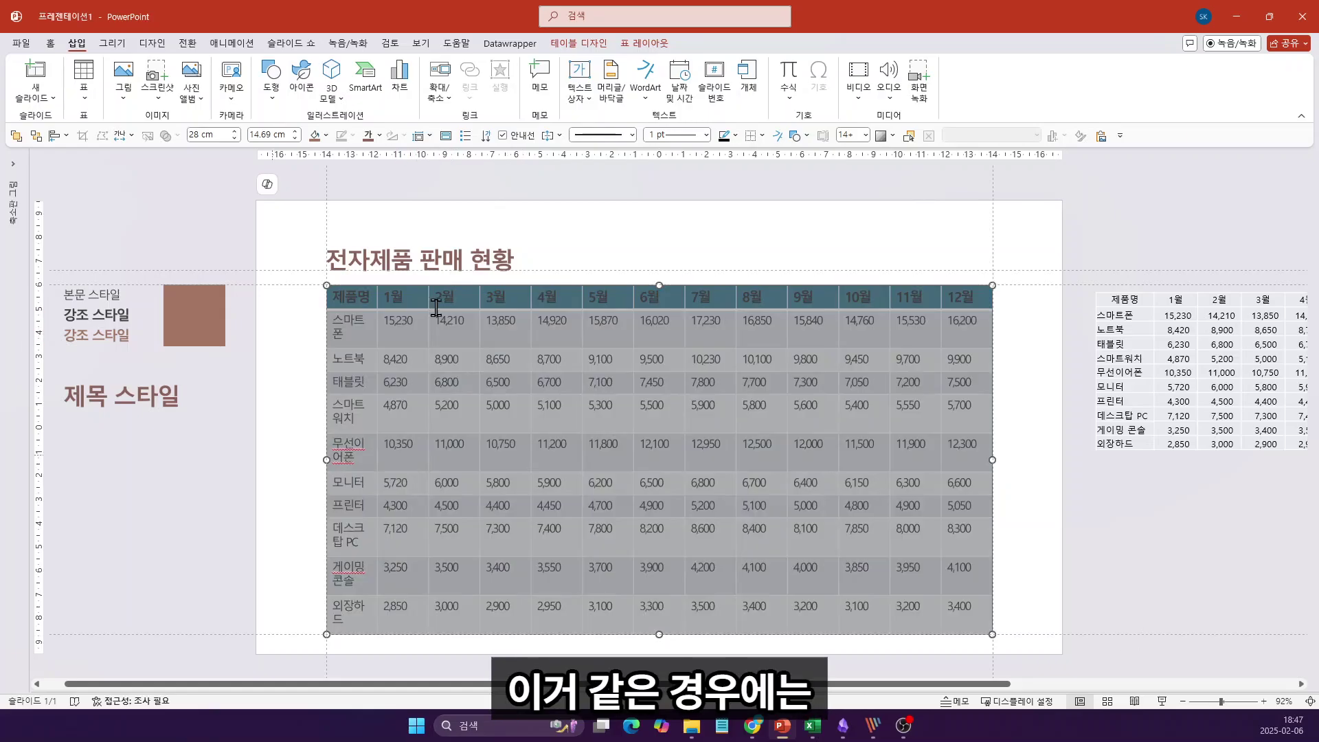
pyautogui.click(315, 345)
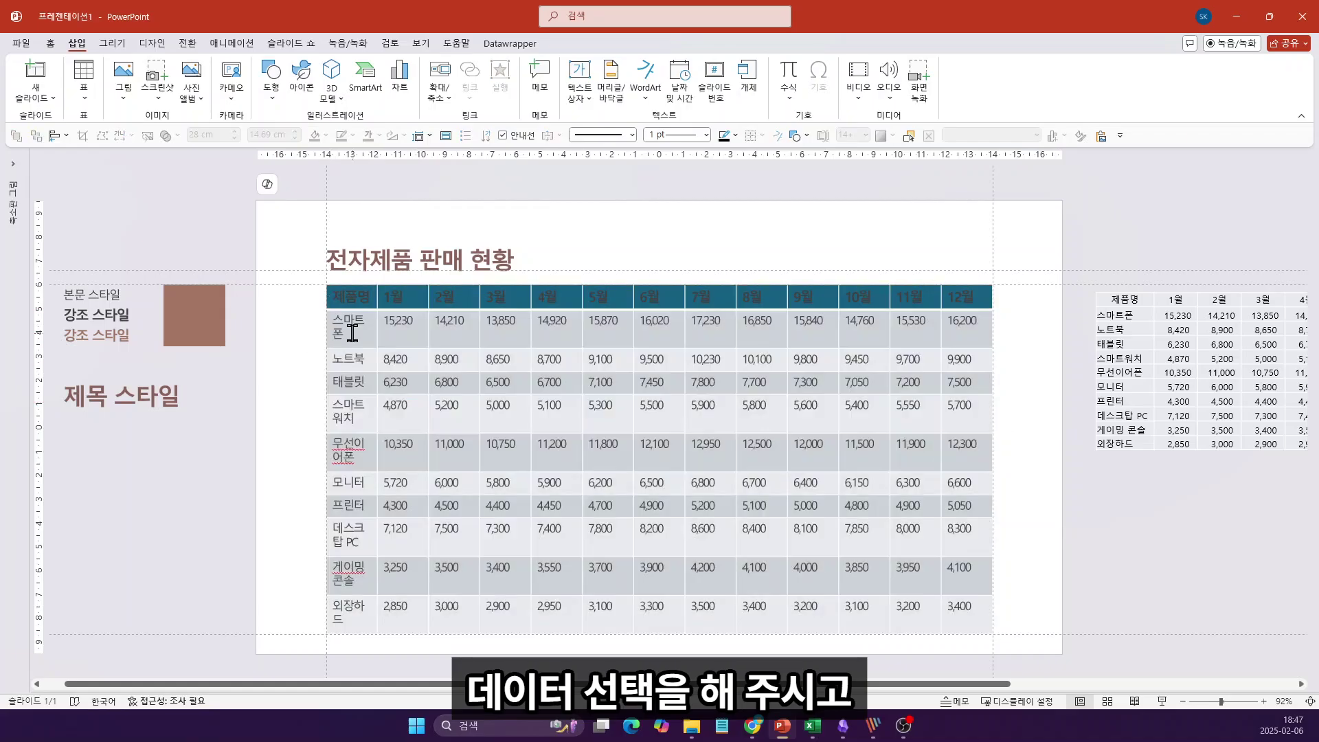
pyautogui.click(401, 326)
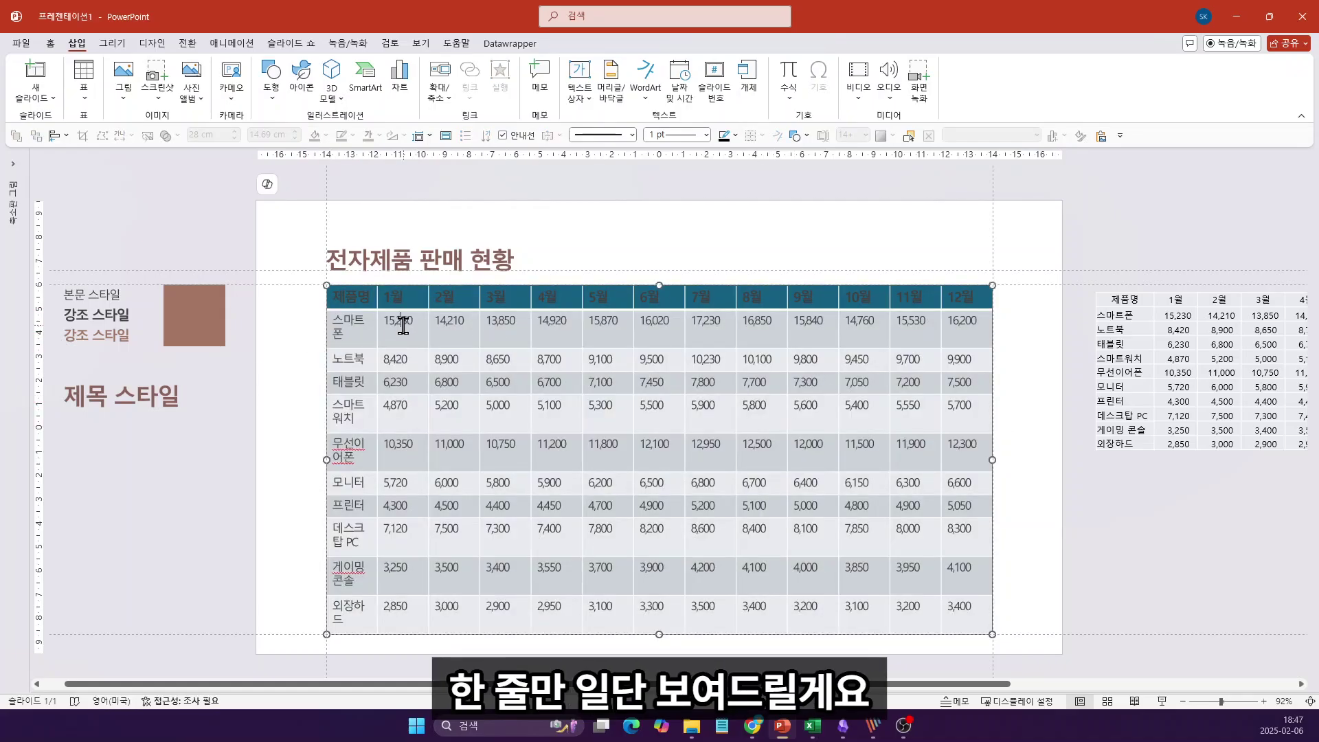
pyautogui.moveTo(416, 330); pyautogui.dragTo(421, 613)
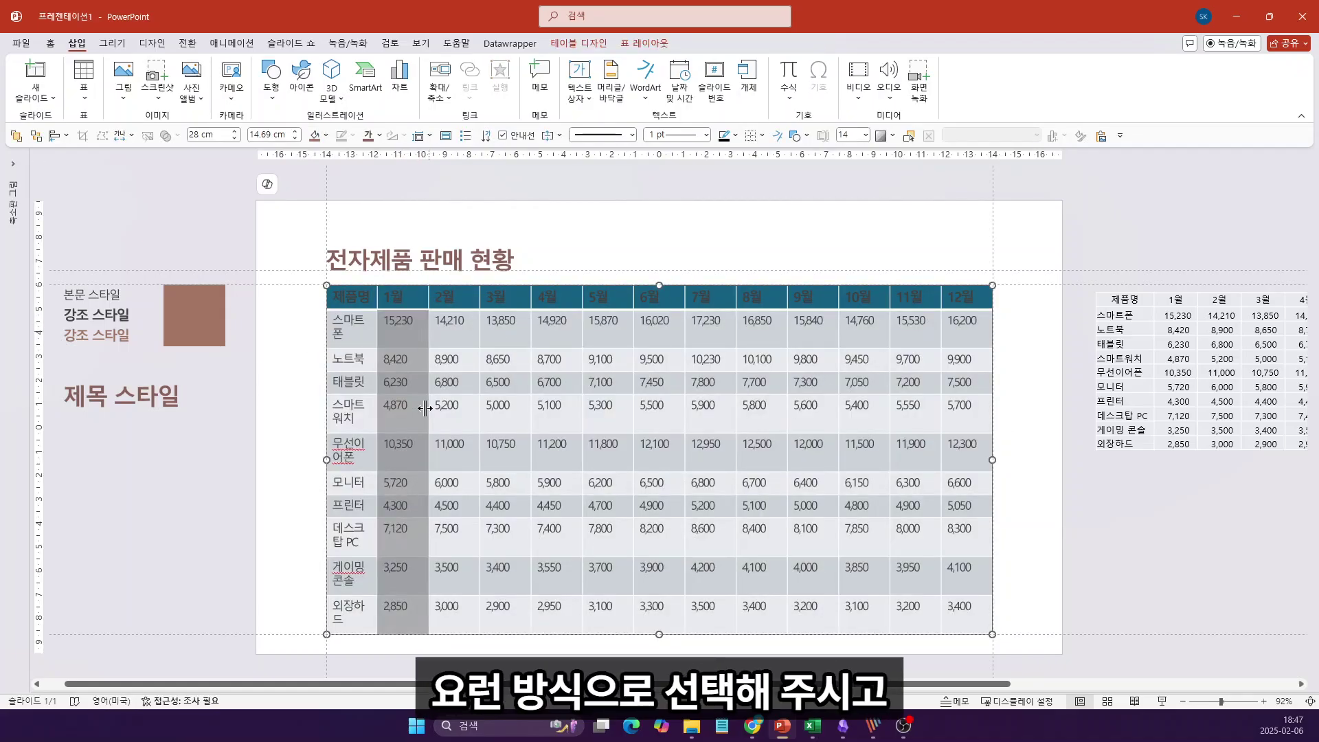
pyautogui.click(55, 50)
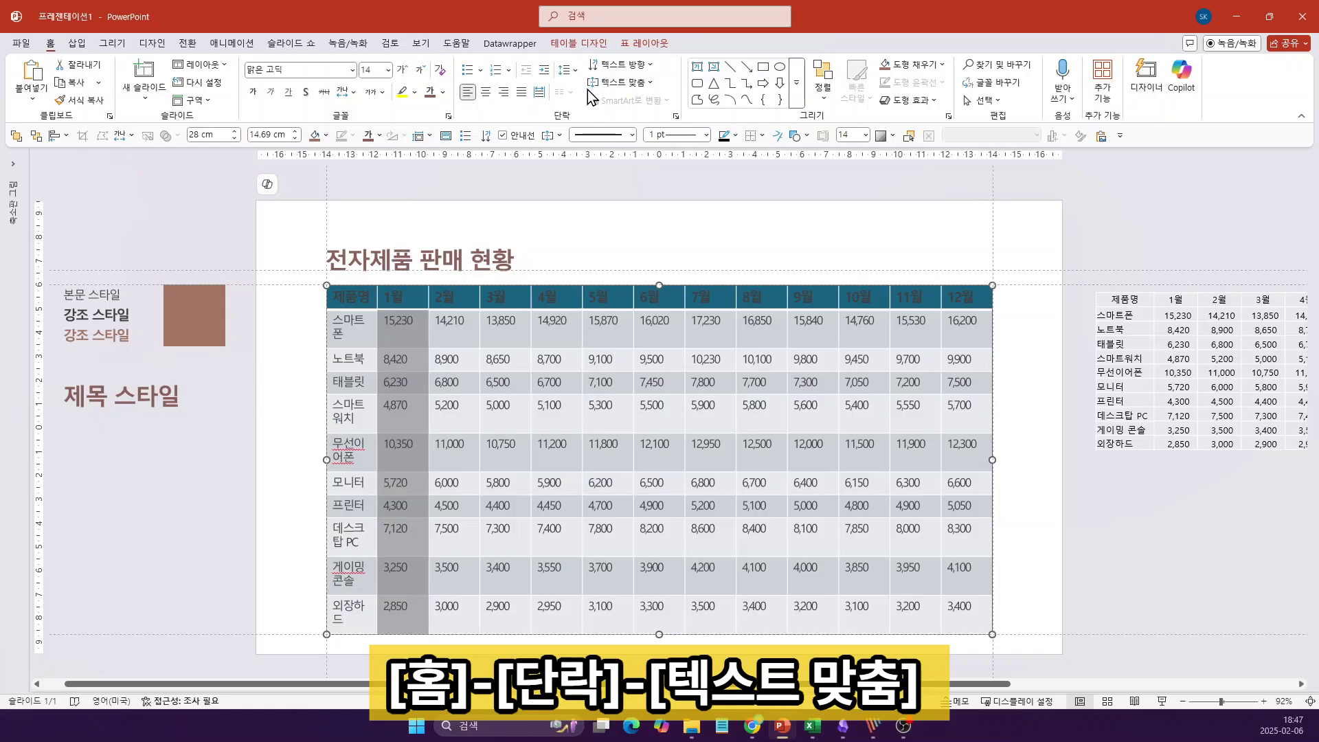
pyautogui.click(638, 84)
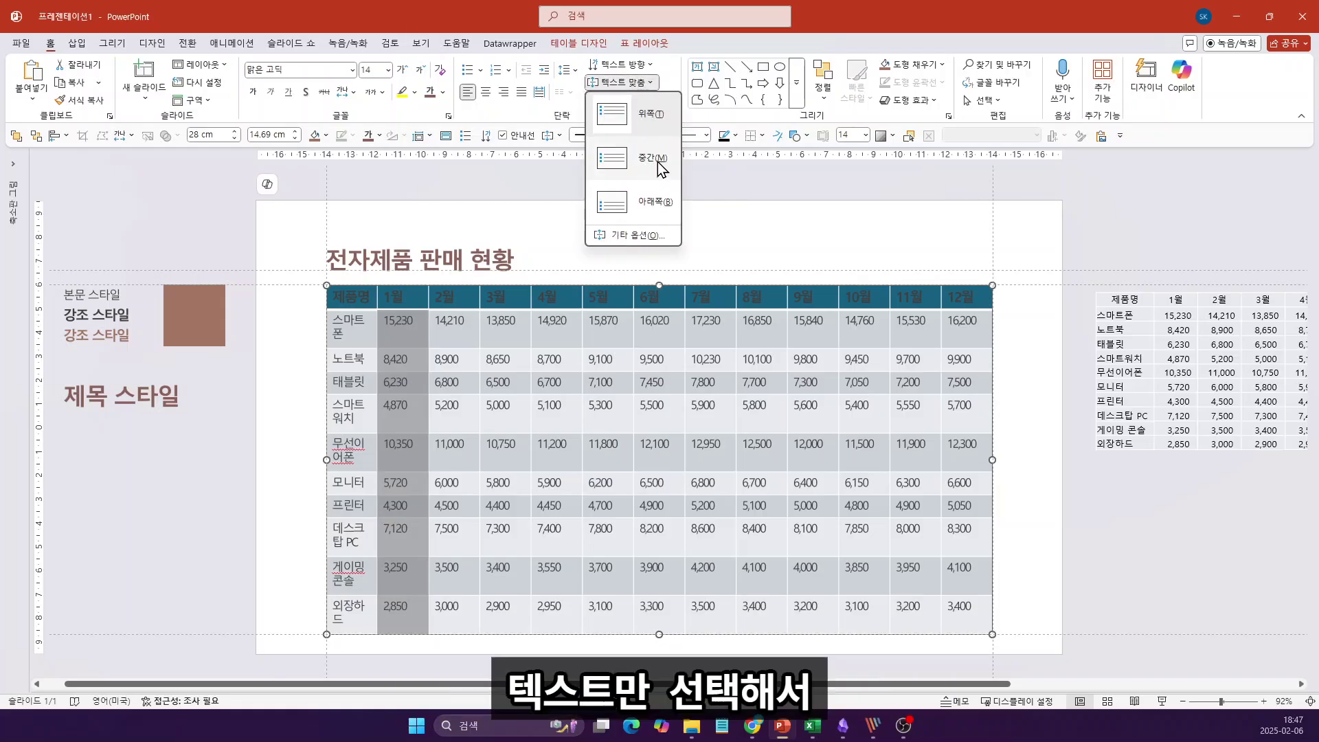
pyautogui.click(658, 162)
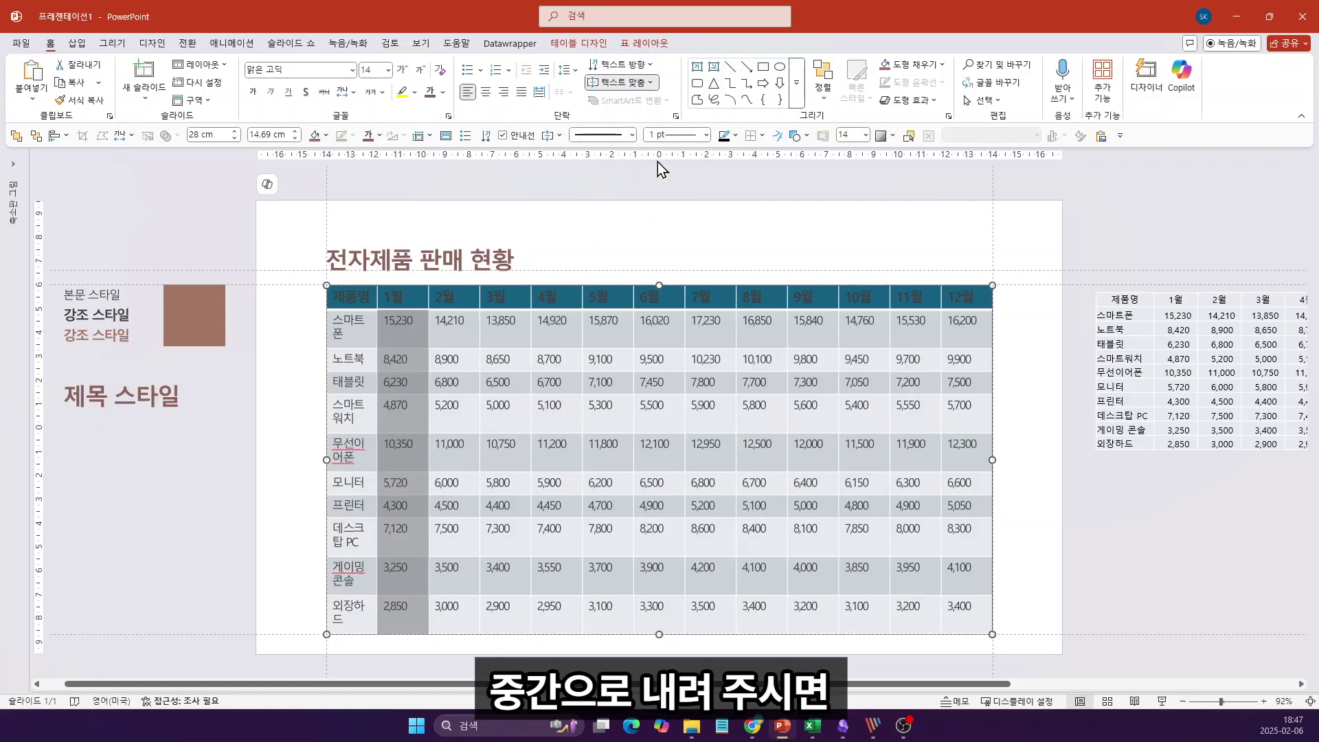
pyautogui.click(643, 226)
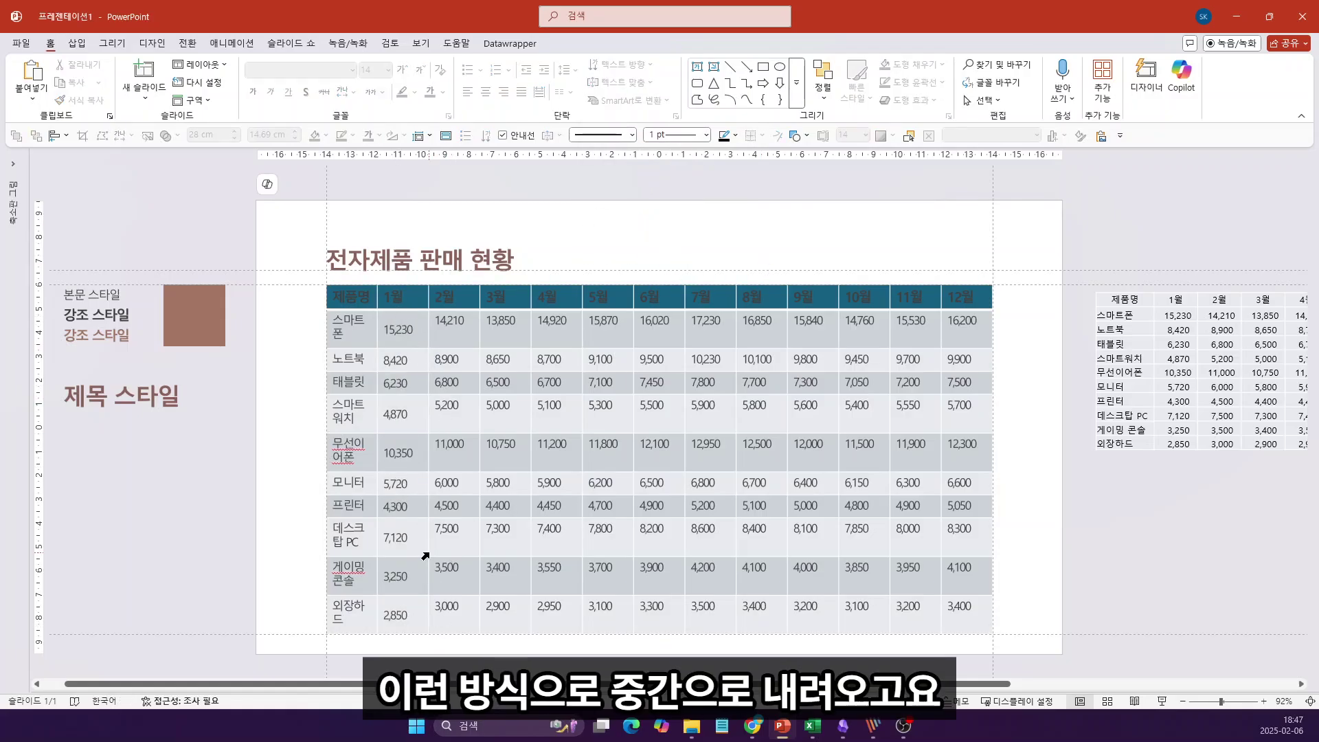
# Align the text of all the table's cells vertically to the middle.
pyautogui.click(356, 331)
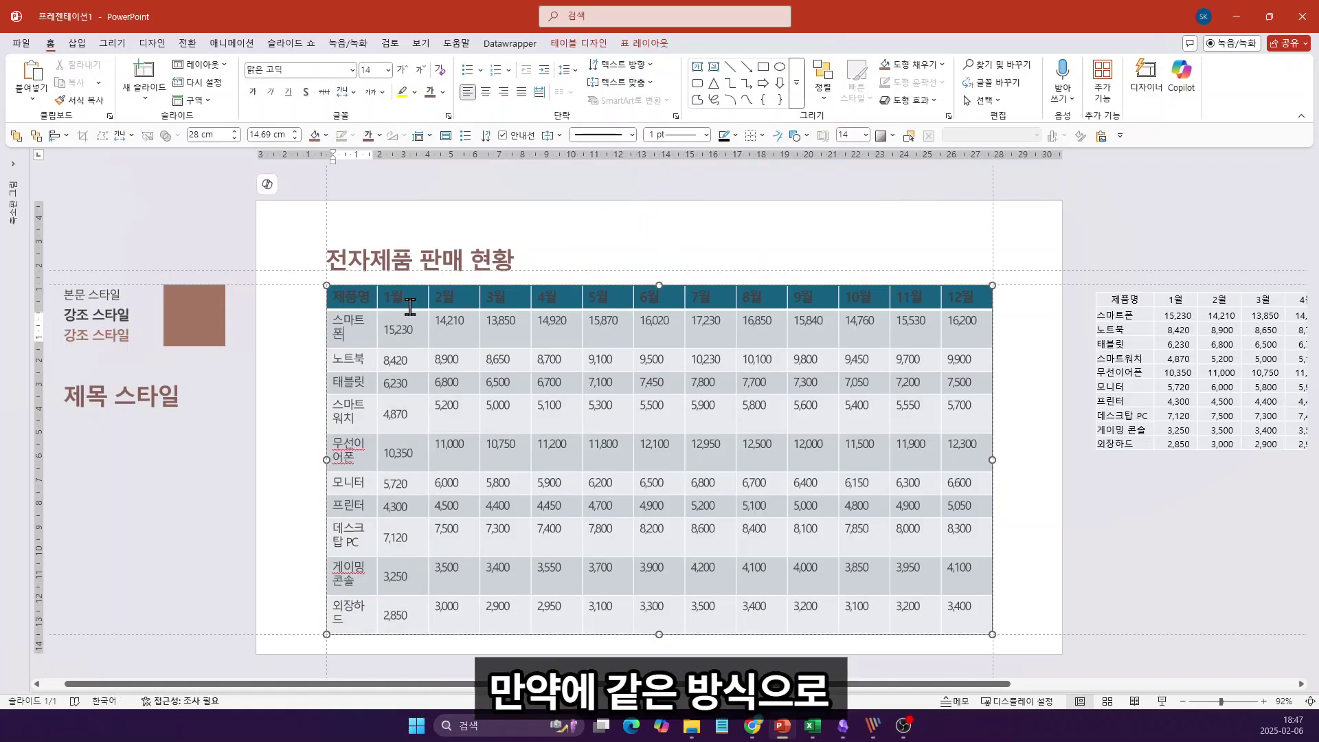
pyautogui.hotkey('ctrl', 'a')
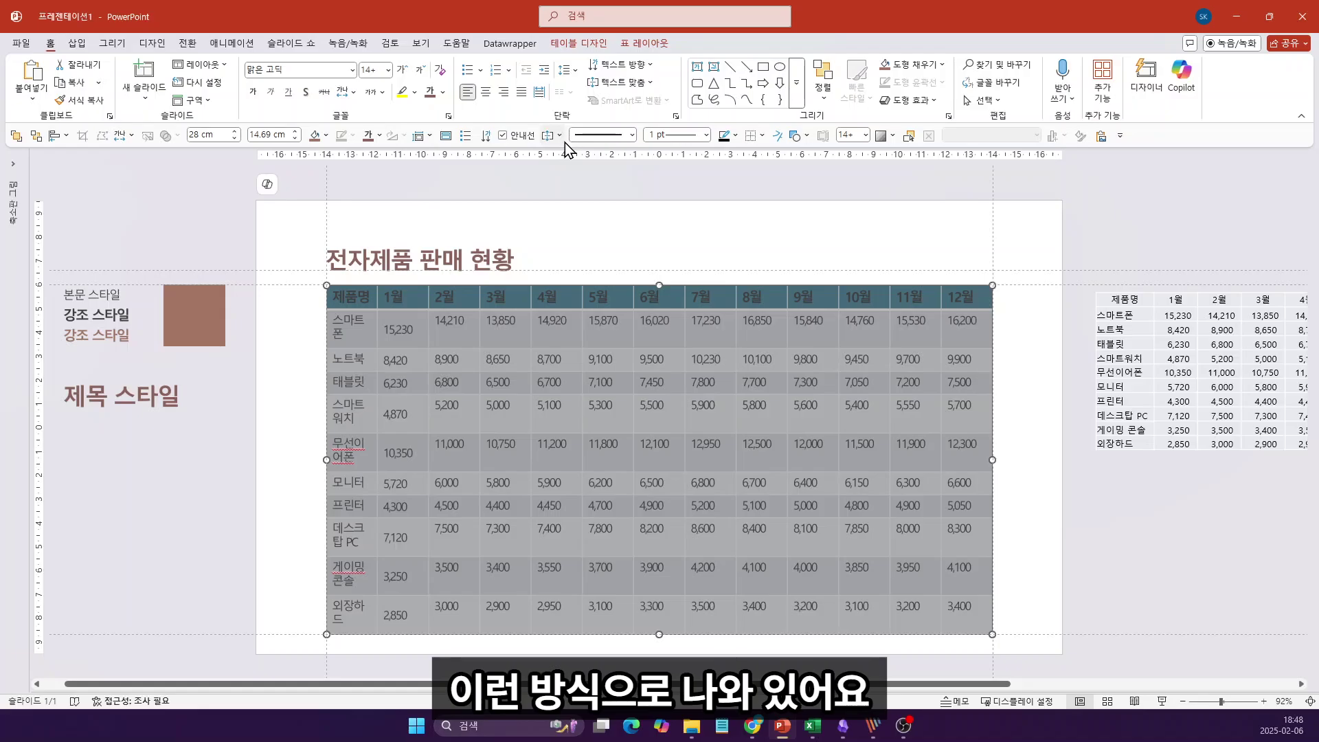
pyautogui.press('alt')
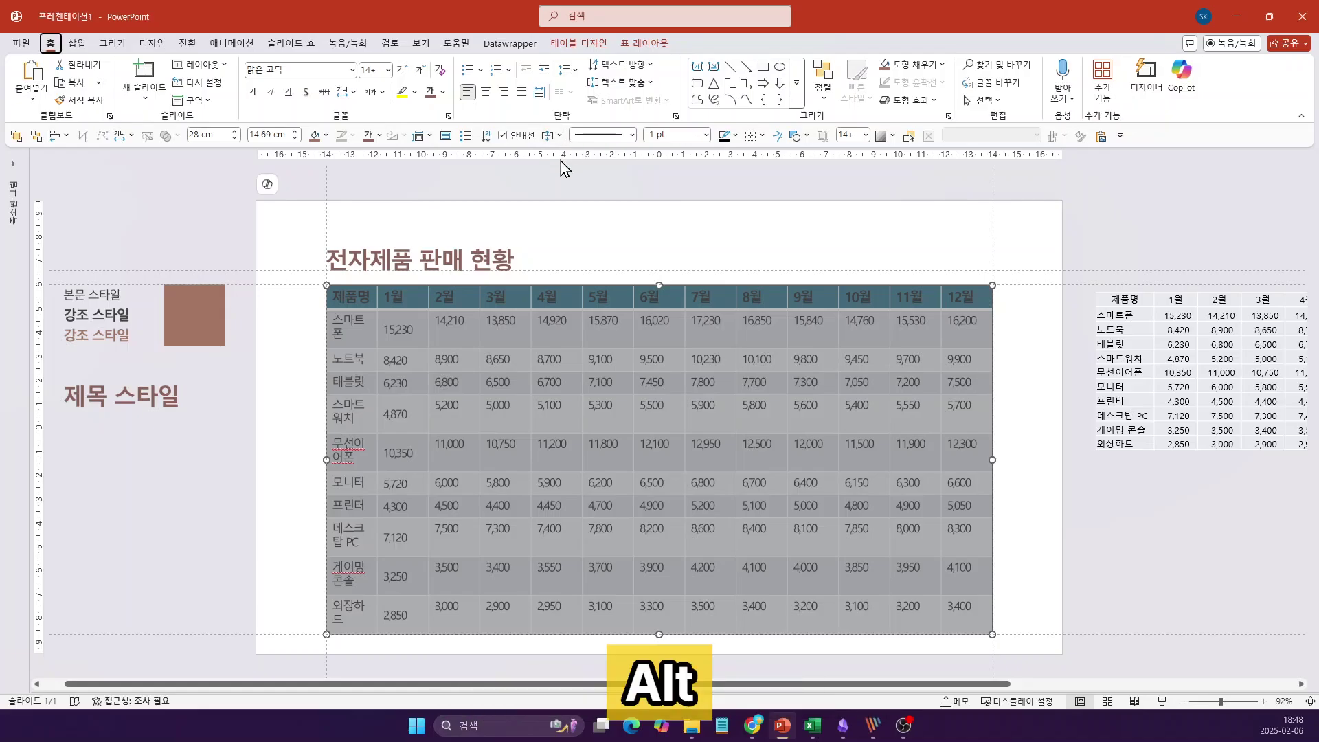
pyautogui.press('0')
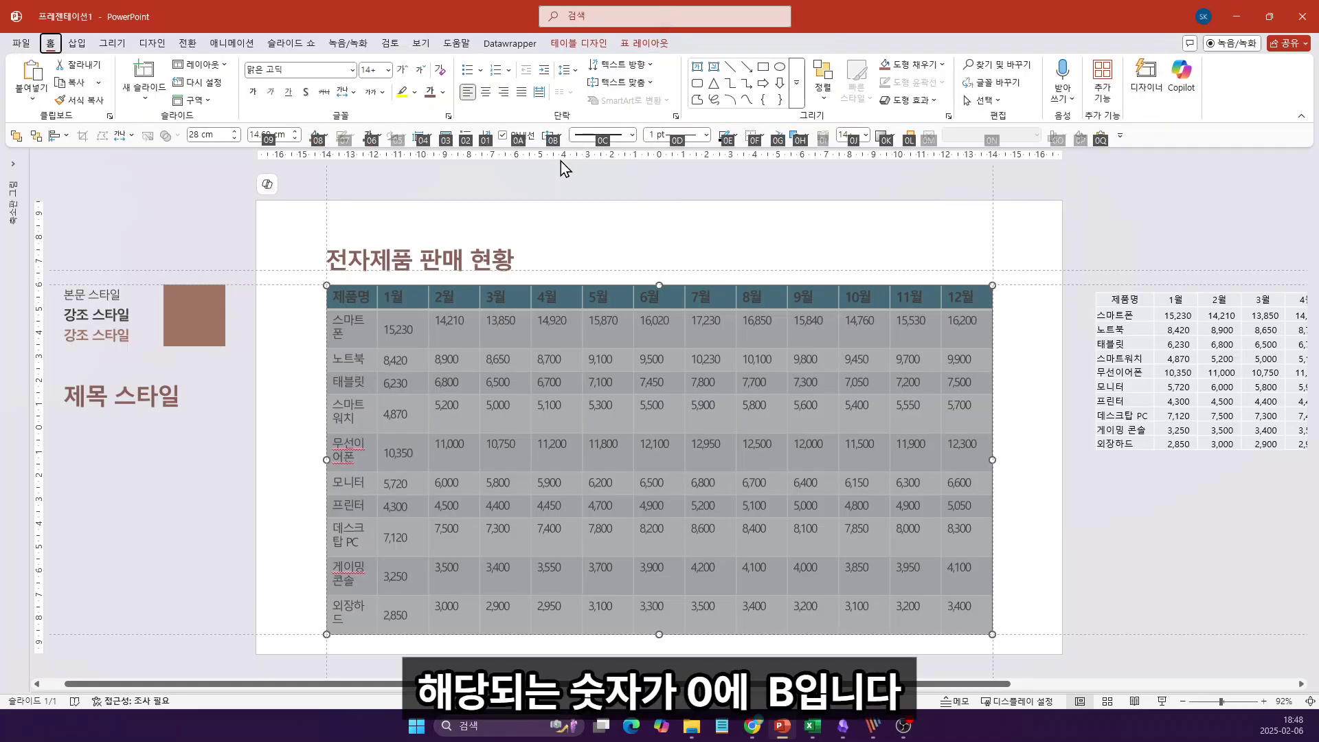
pyautogui.press('b')
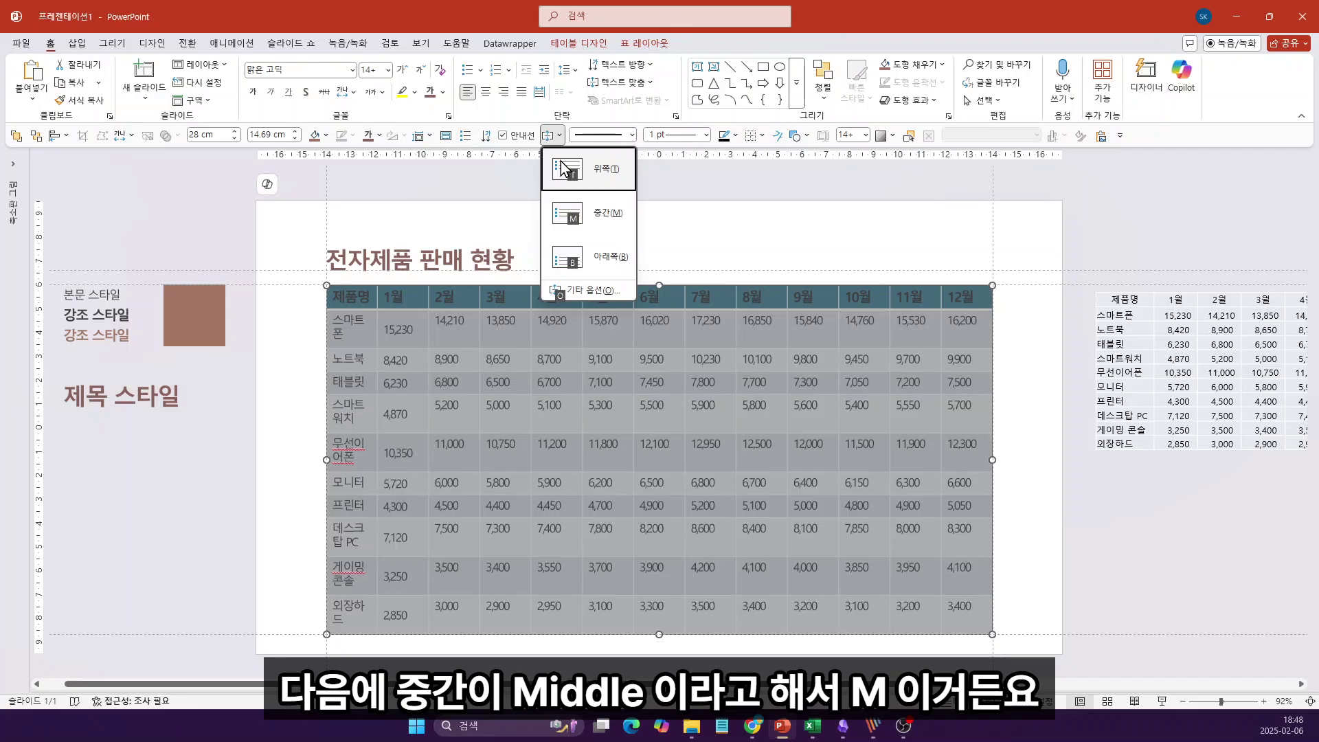
pyautogui.press('m')
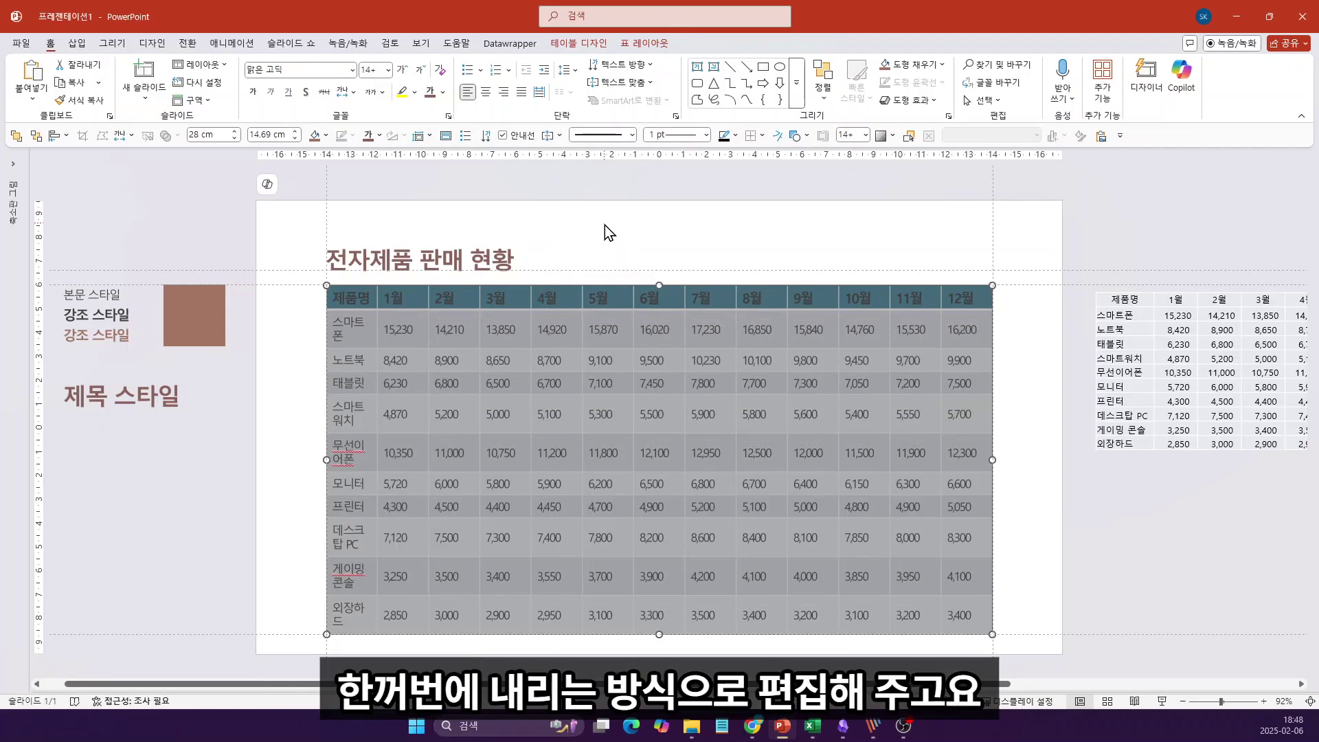
pyautogui.click(415, 370)
pyautogui.press('Escape')
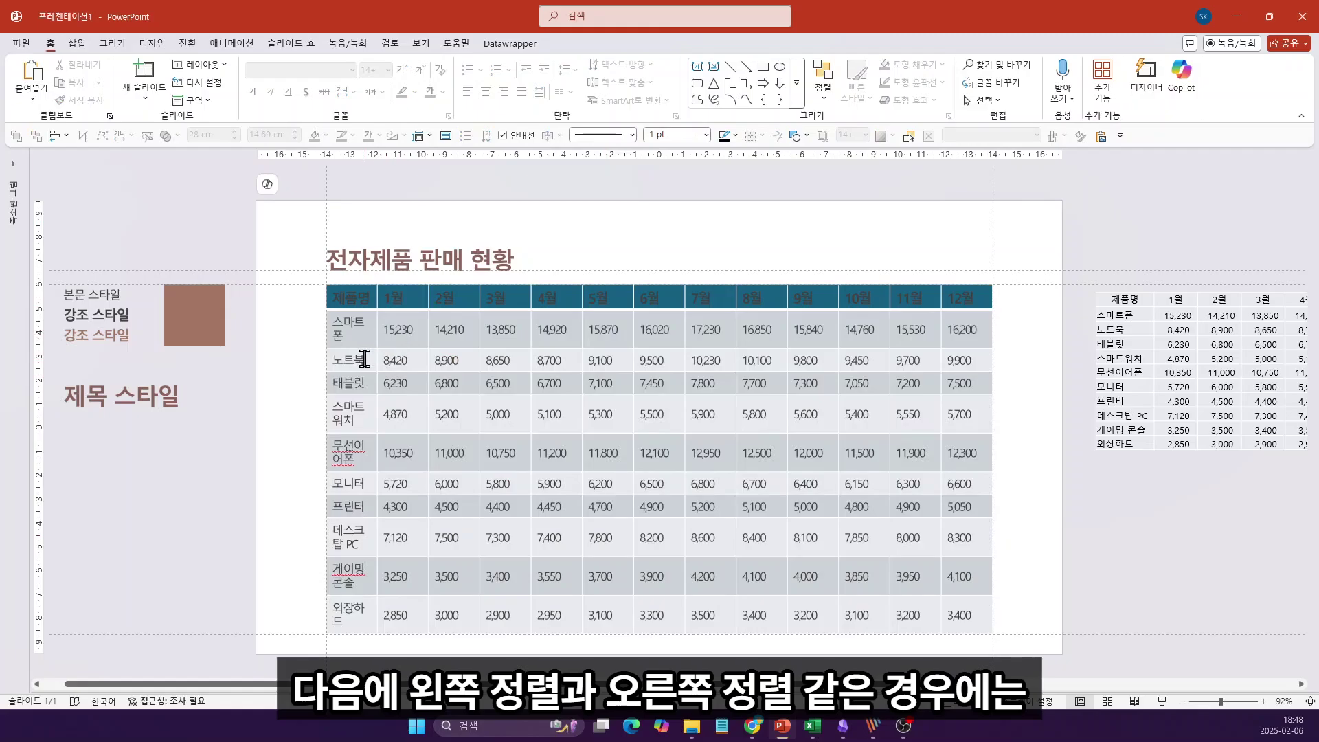
# Center the header row text horizontally, from 제품명 to 12월.
pyautogui.moveTo(797, 298); pyautogui.dragTo(987, 296)
pyautogui.click(986, 297)
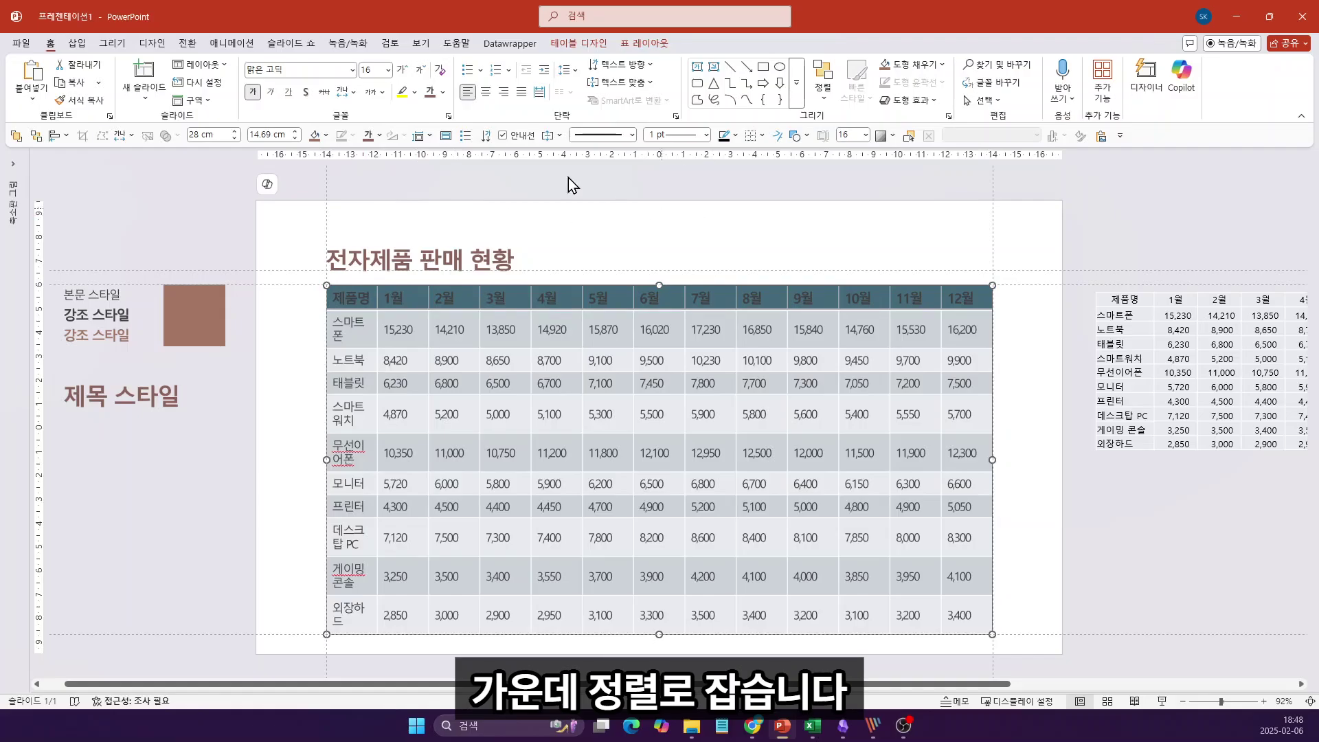
pyautogui.click(486, 97)
pyautogui.click(666, 213)
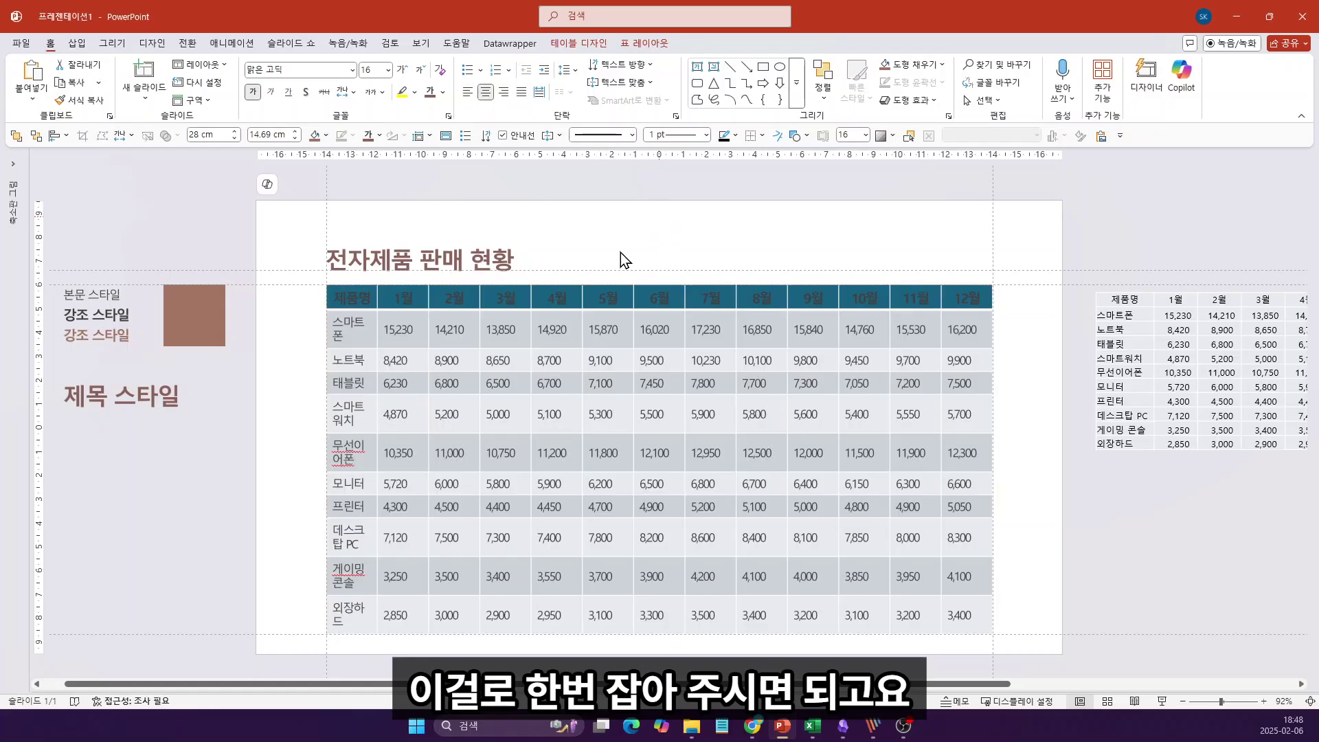
# Widen the 제품명 column slightly and distribute the 1월 to 12월 columns to equal widths.
pyautogui.moveTo(355, 336); pyautogui.dragTo(354, 603)
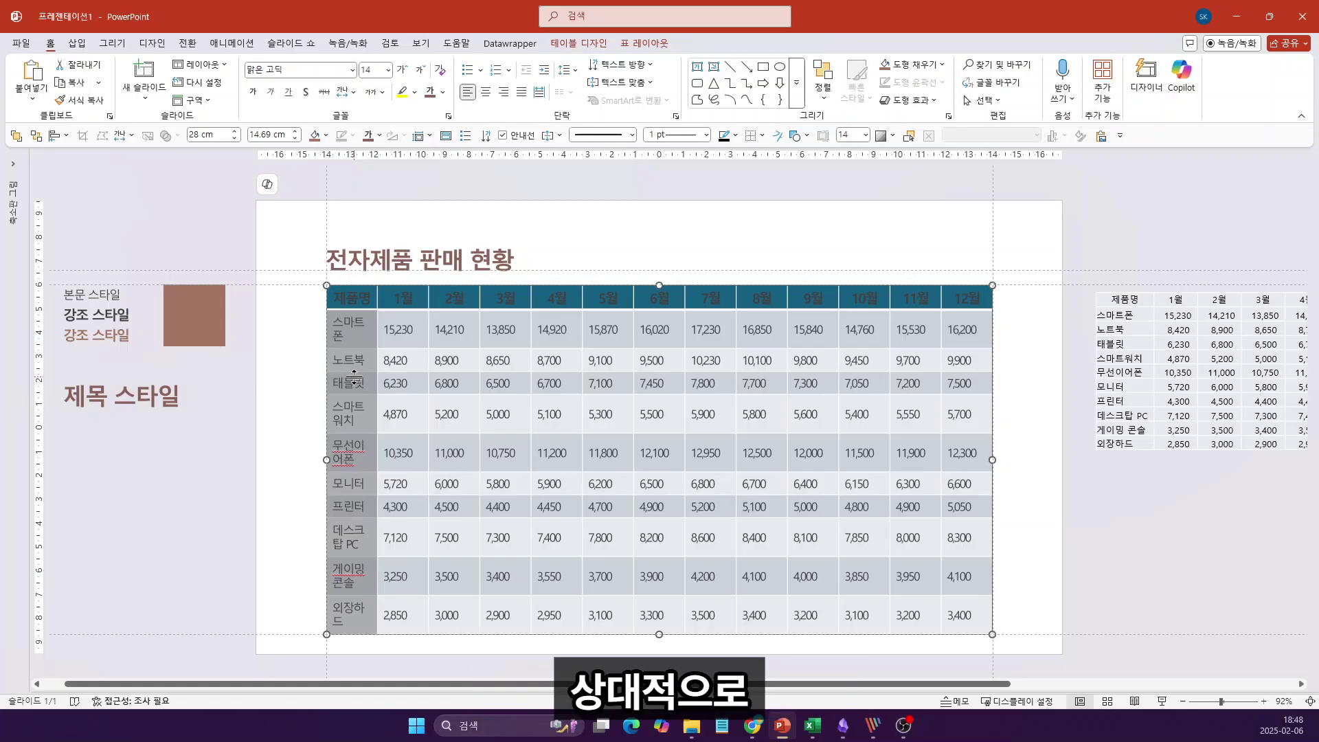
pyautogui.moveTo(377, 297)
pyautogui.mouseDown()
pyautogui.moveTo(887, 501)
pyautogui.moveTo(1043, 683)
pyautogui.moveTo(983, 658)
pyautogui.mouseUp()
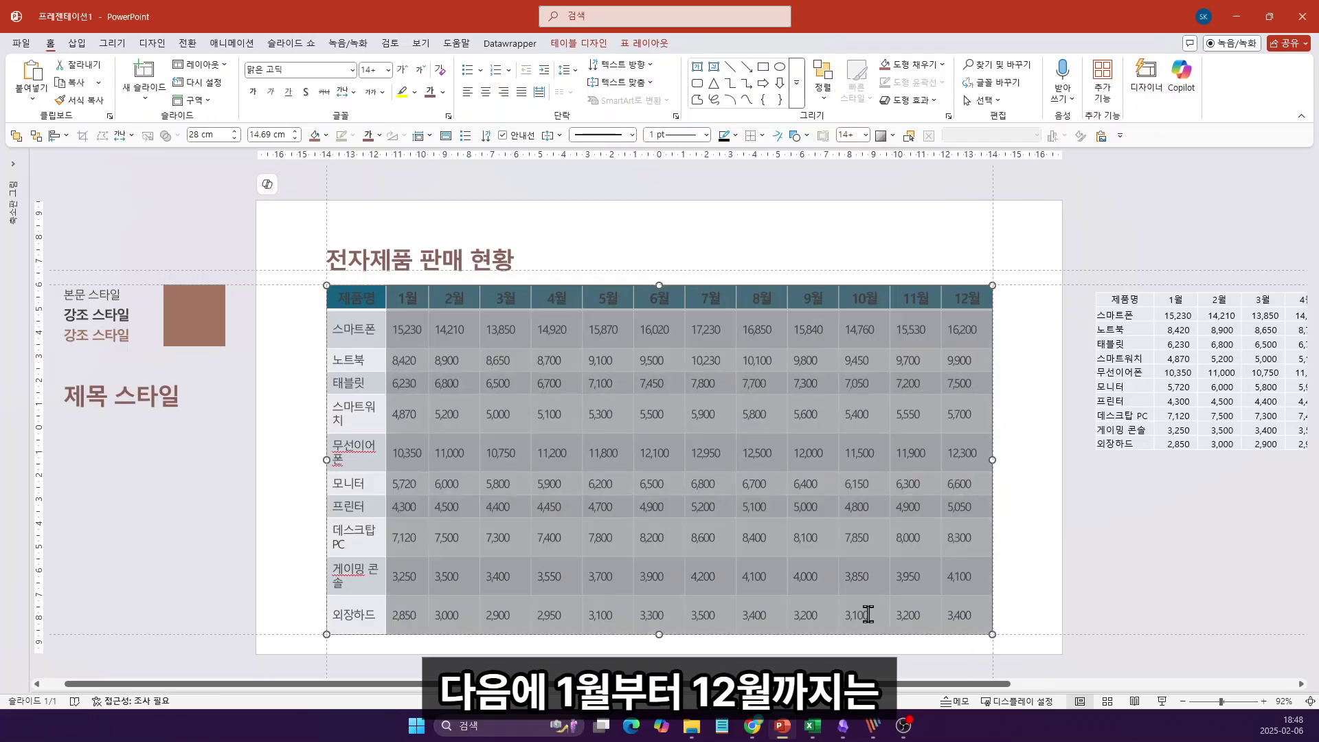
pyautogui.click(645, 43)
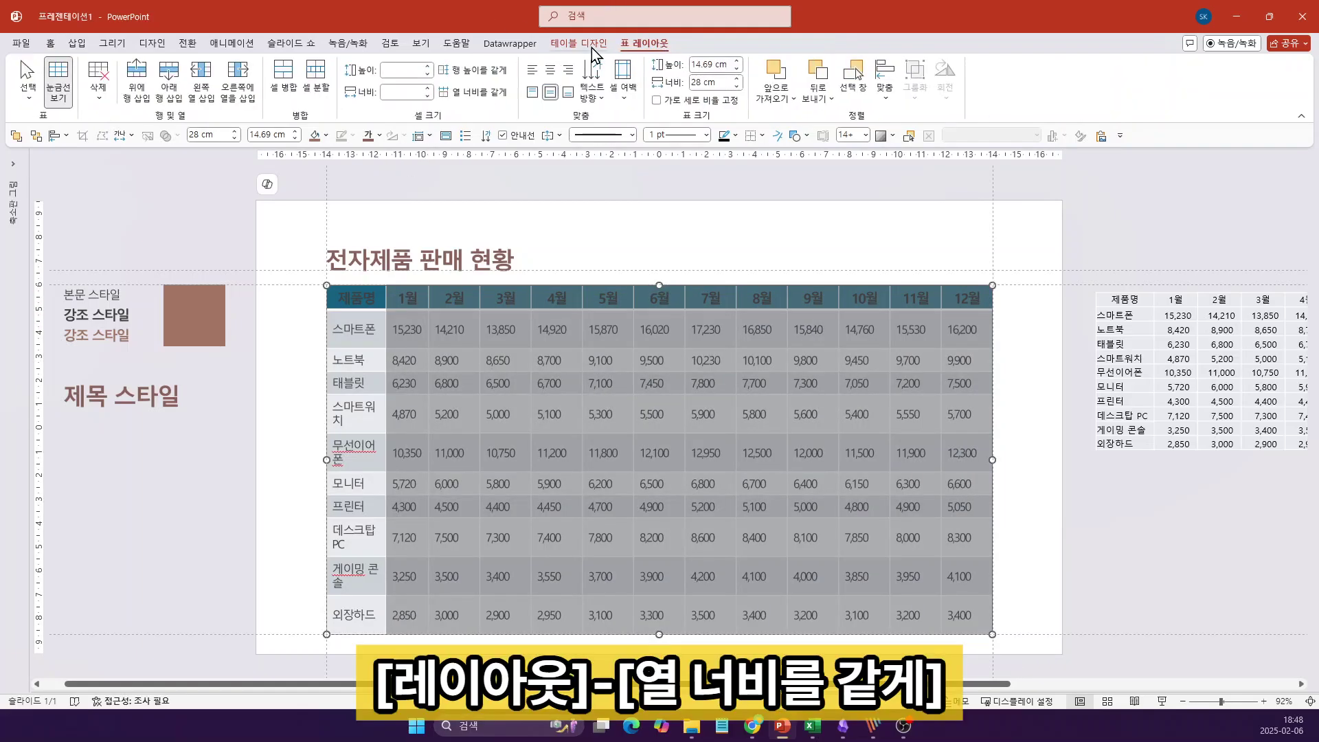
pyautogui.click(474, 92)
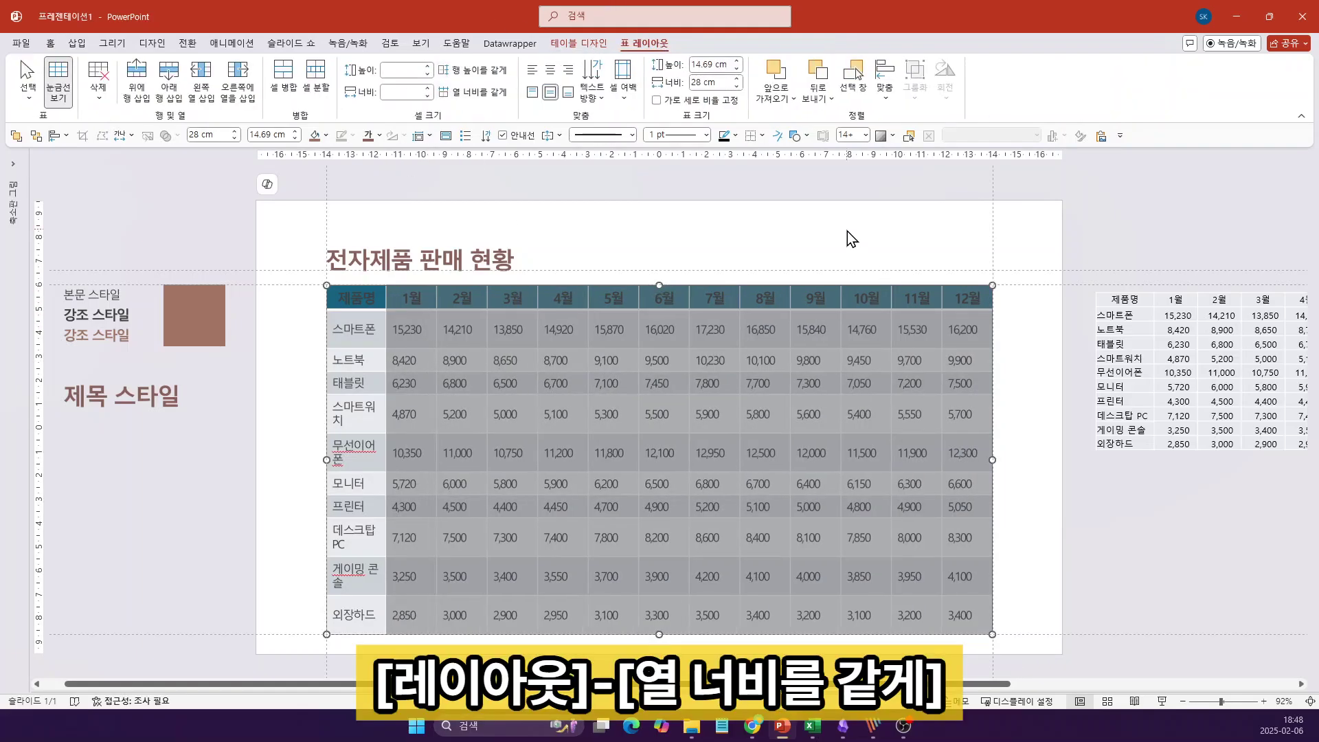
pyautogui.click(564, 371)
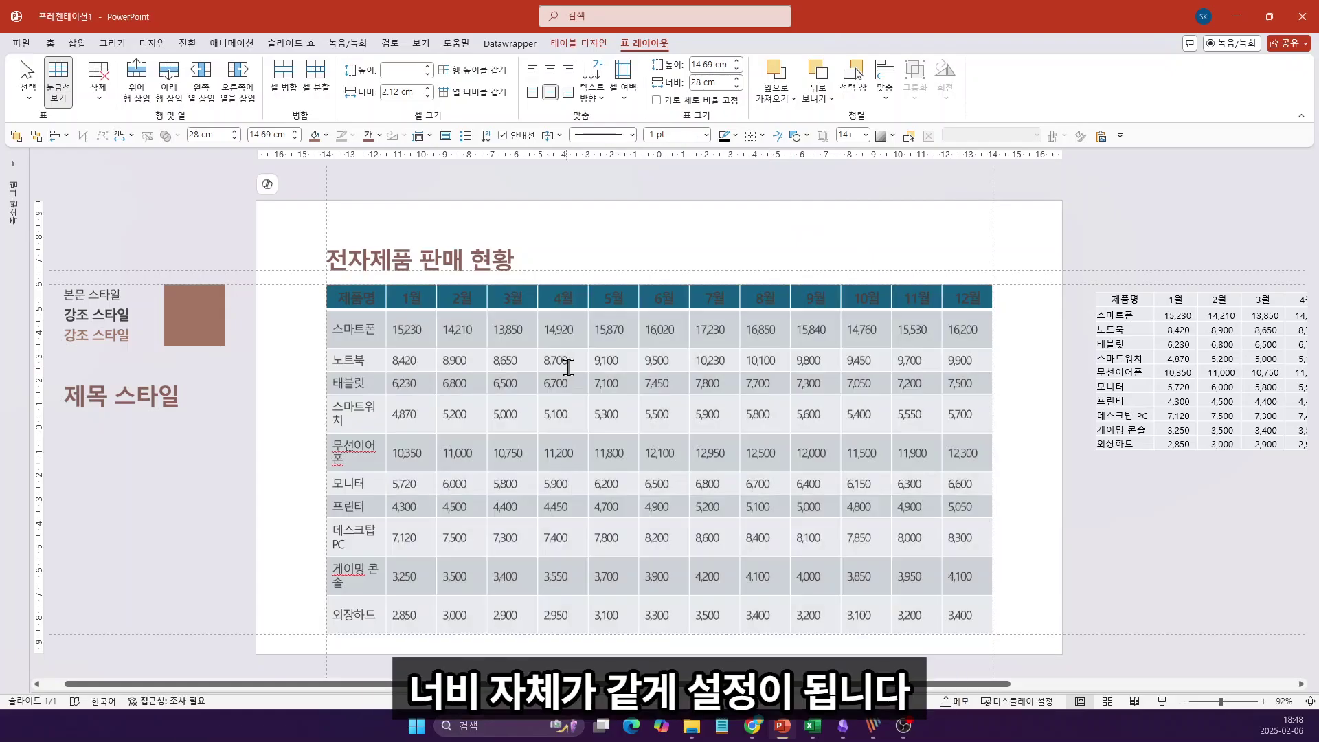
pyautogui.click(1033, 336)
# Right-align the sales figures in all data cells from 1월 to 12월.
pyautogui.moveTo(407, 339); pyautogui.dragTo(1004, 627)
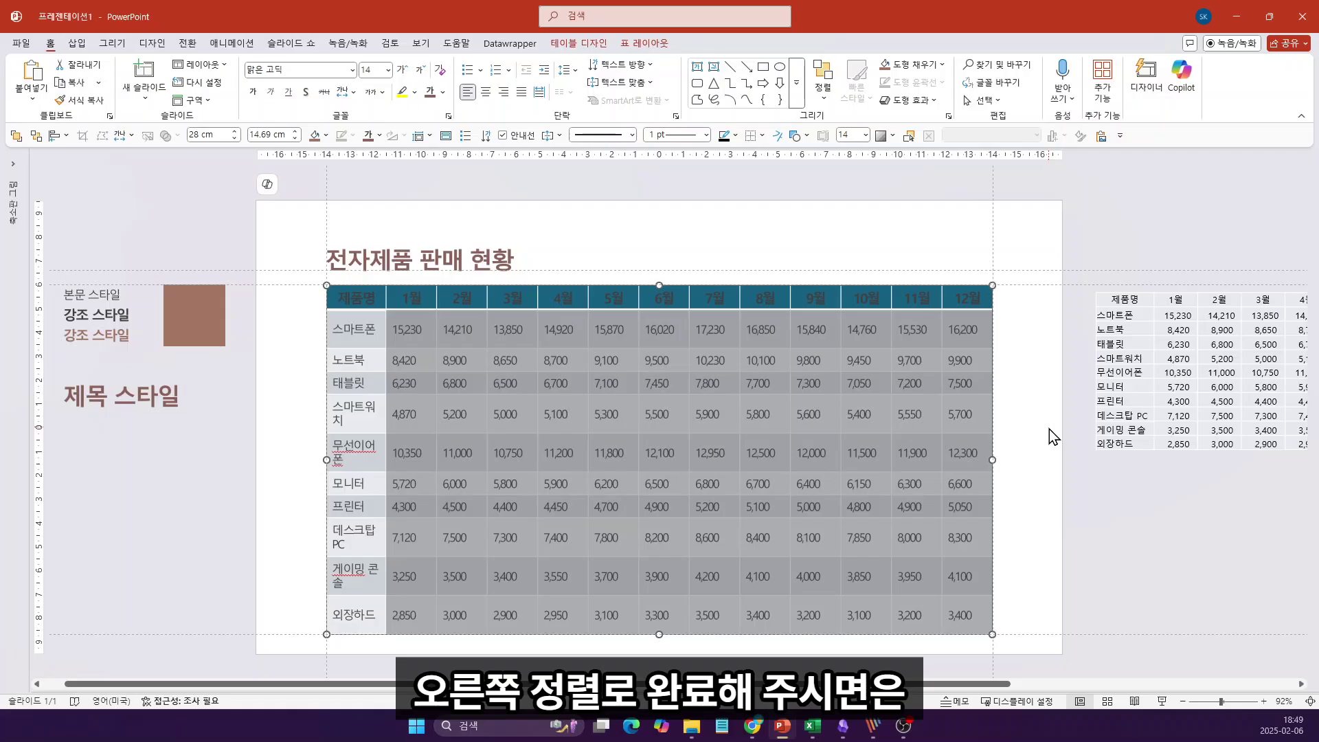
pyautogui.hotkey('ctrl', 'r')
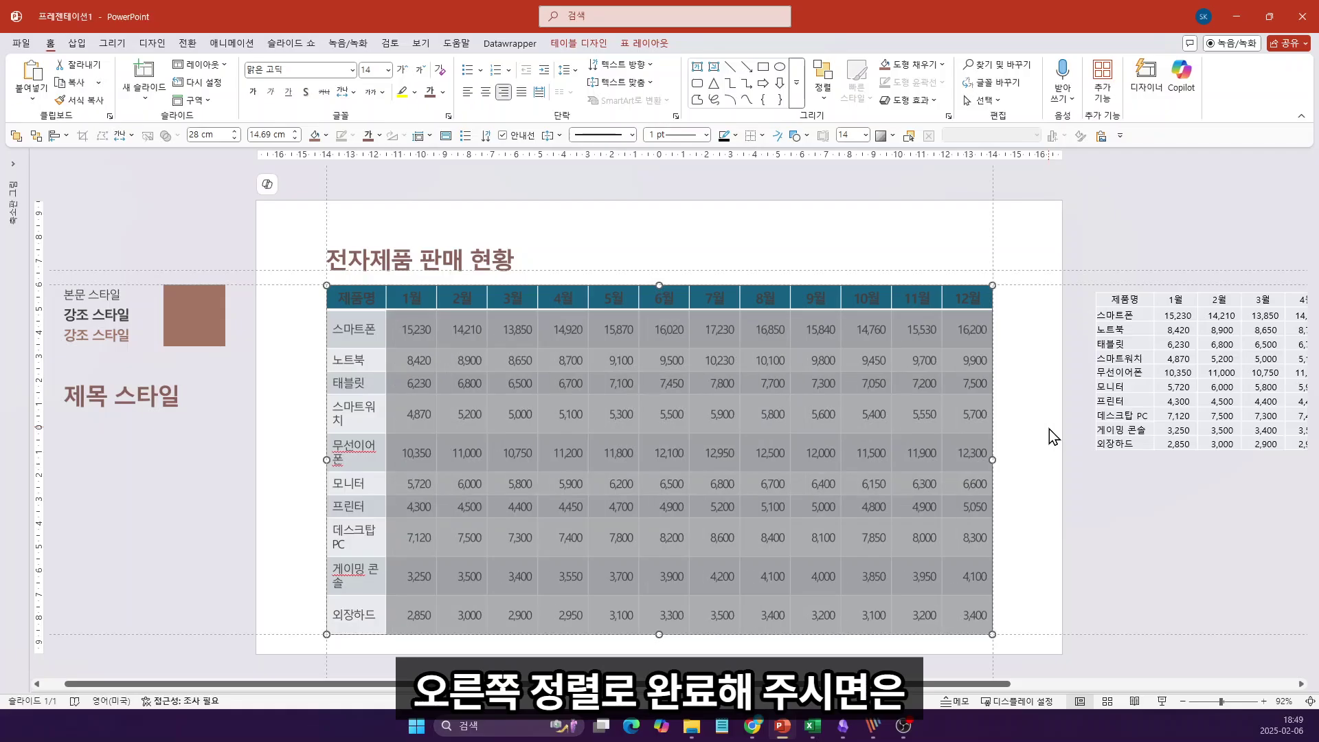
pyautogui.click(1049, 429)
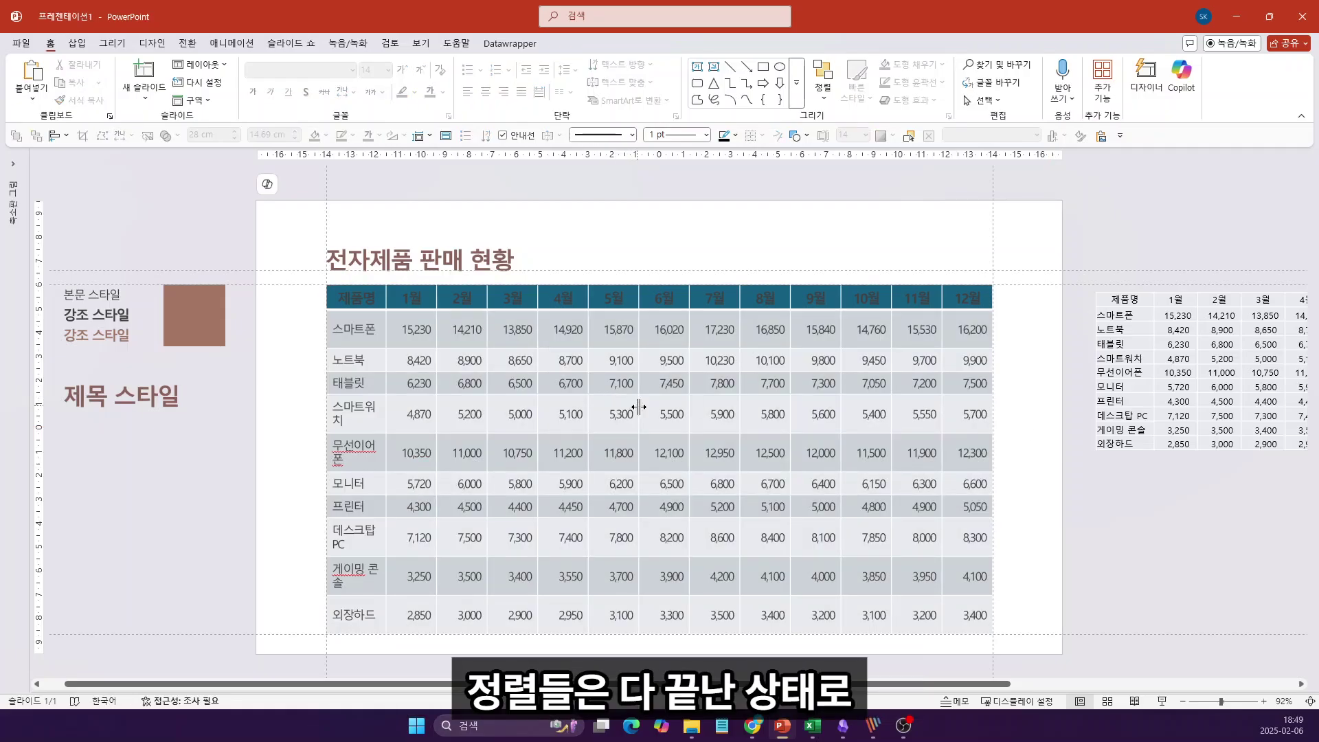
# Widen the 제품명 column until every product name fits on one line, and equalize the widths of the 1월 to 12월 columns again.
pyautogui.click(381, 309)
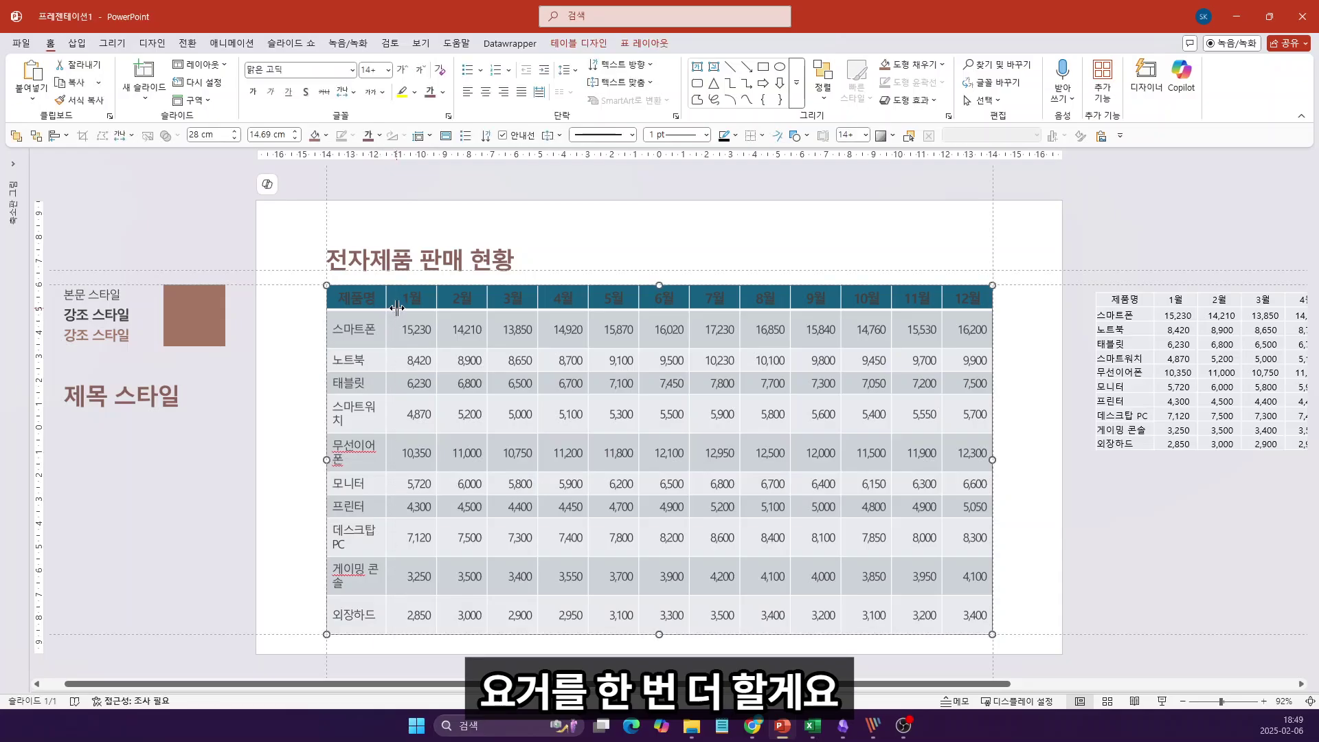
pyautogui.hotkey('ctrl', 'z')
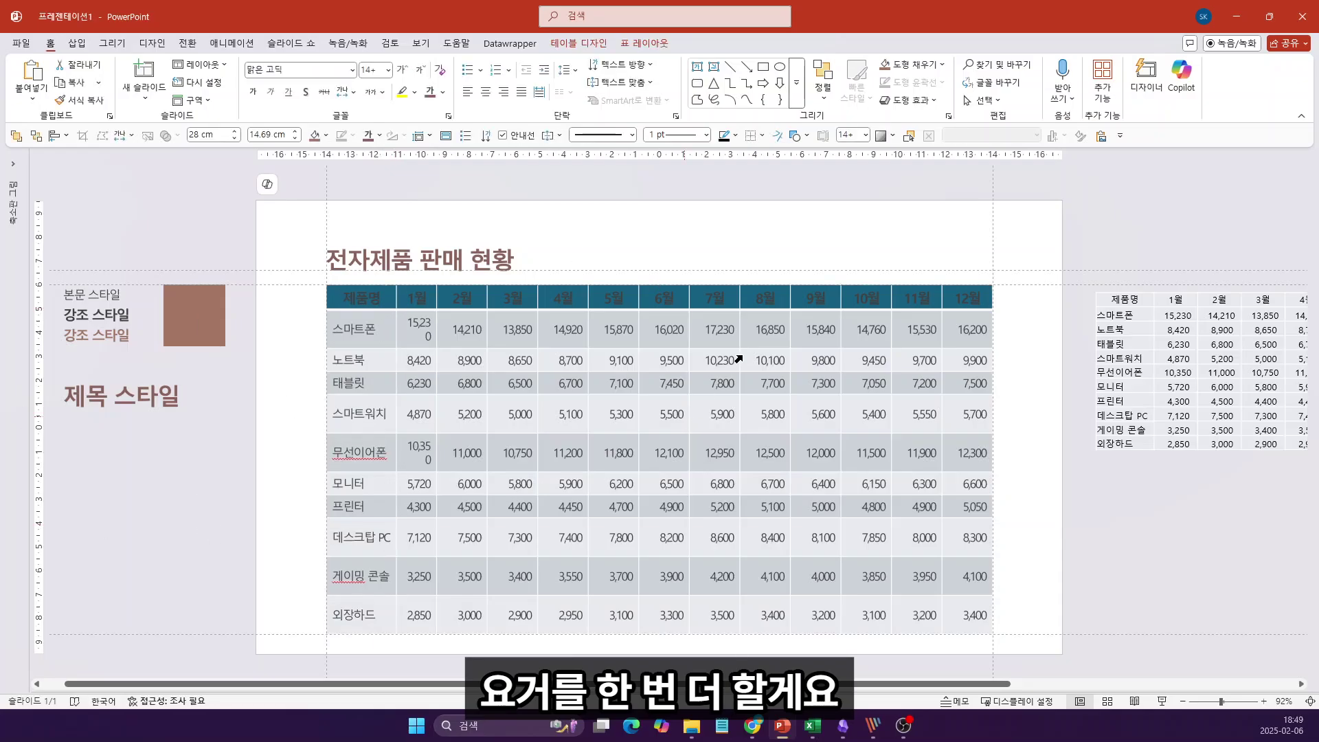
pyautogui.moveTo(420, 295); pyautogui.dragTo(969, 615)
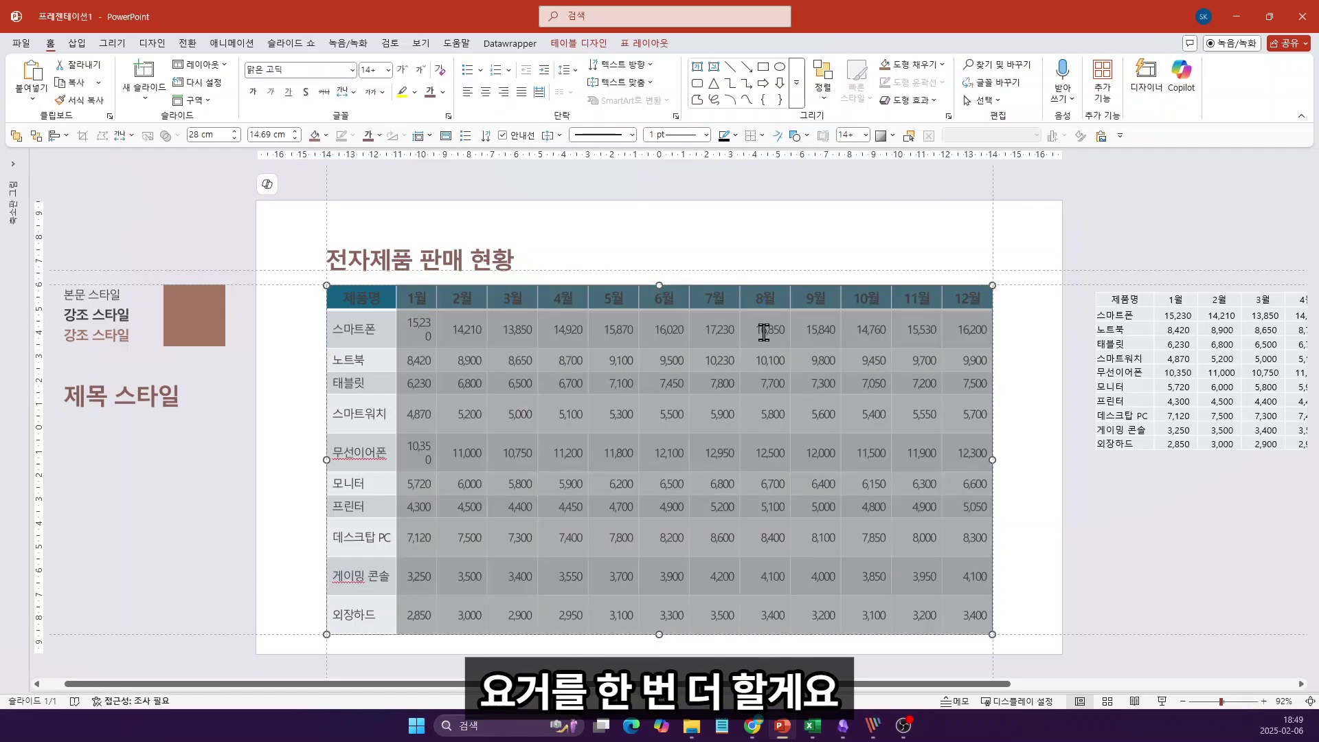
pyautogui.press('alt')
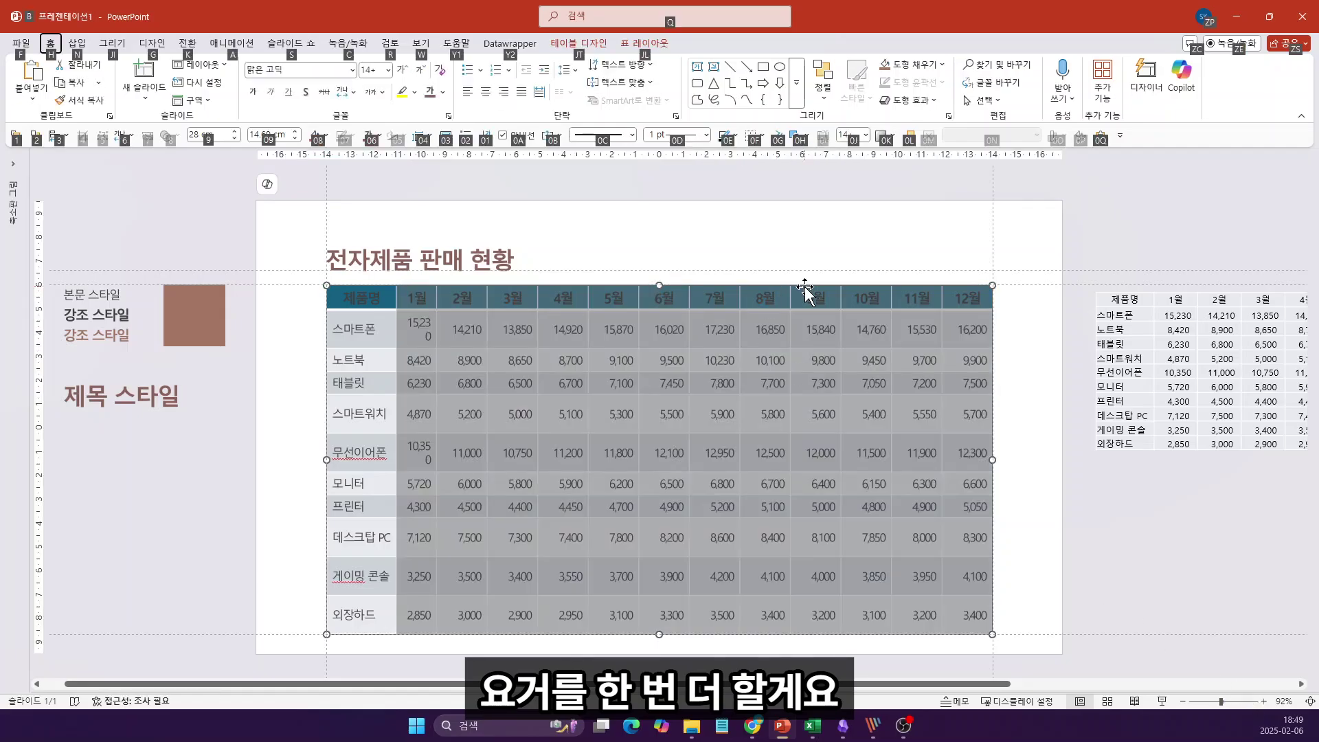
pyautogui.press('j')
pyautogui.press('l')
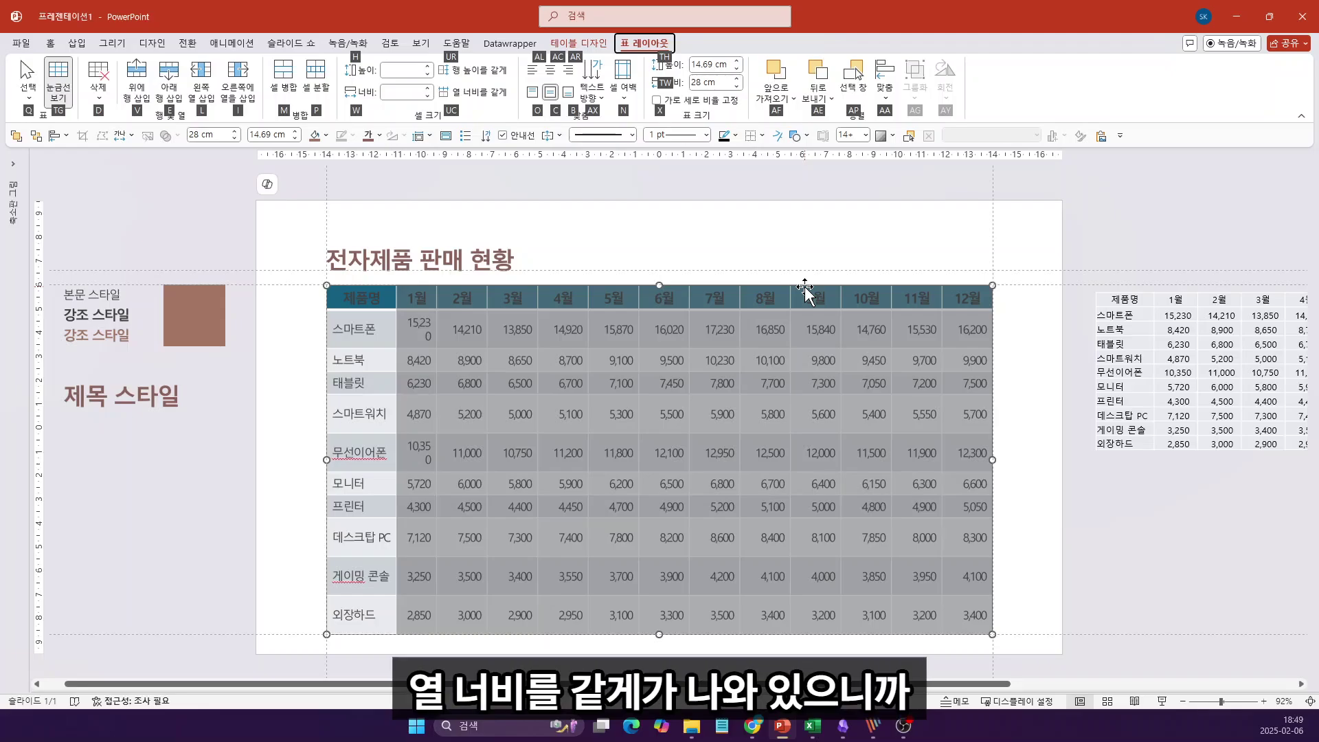
pyautogui.press('u')
pyautogui.press('c')
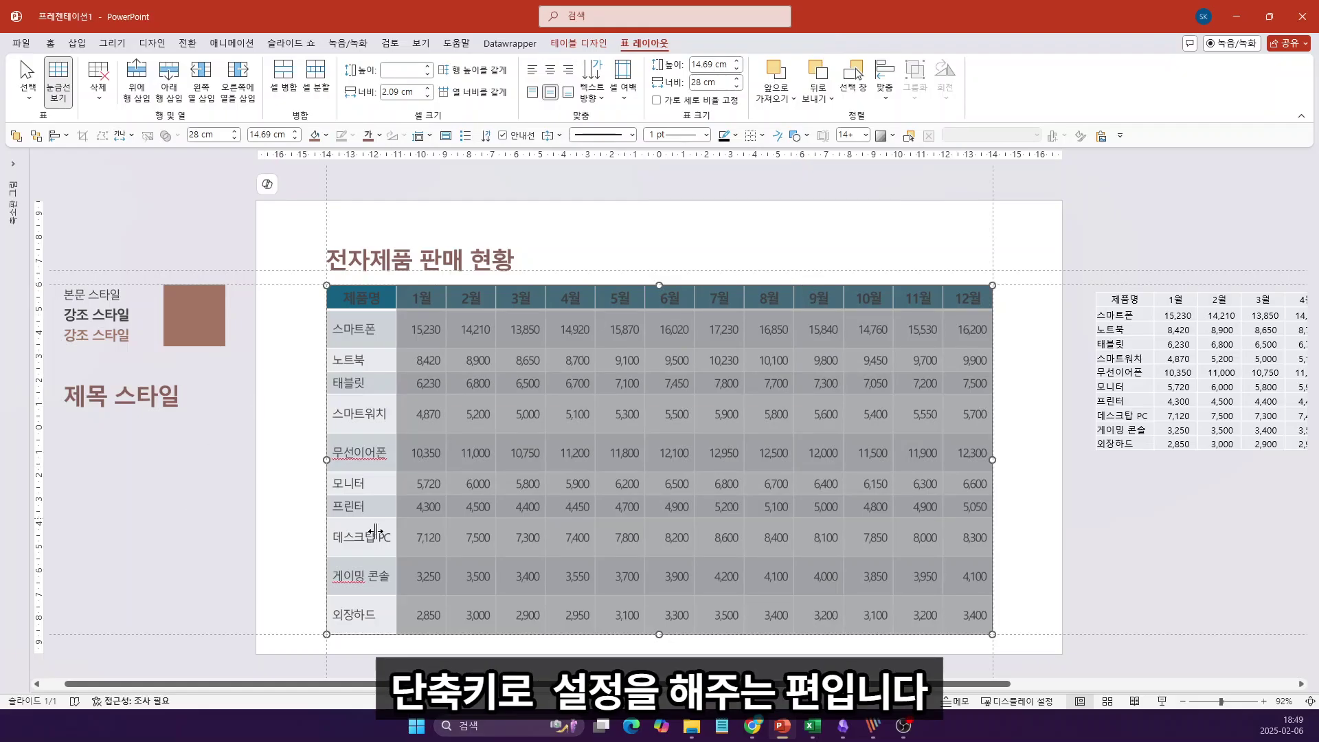
pyautogui.click(410, 444)
pyautogui.press('Escape')
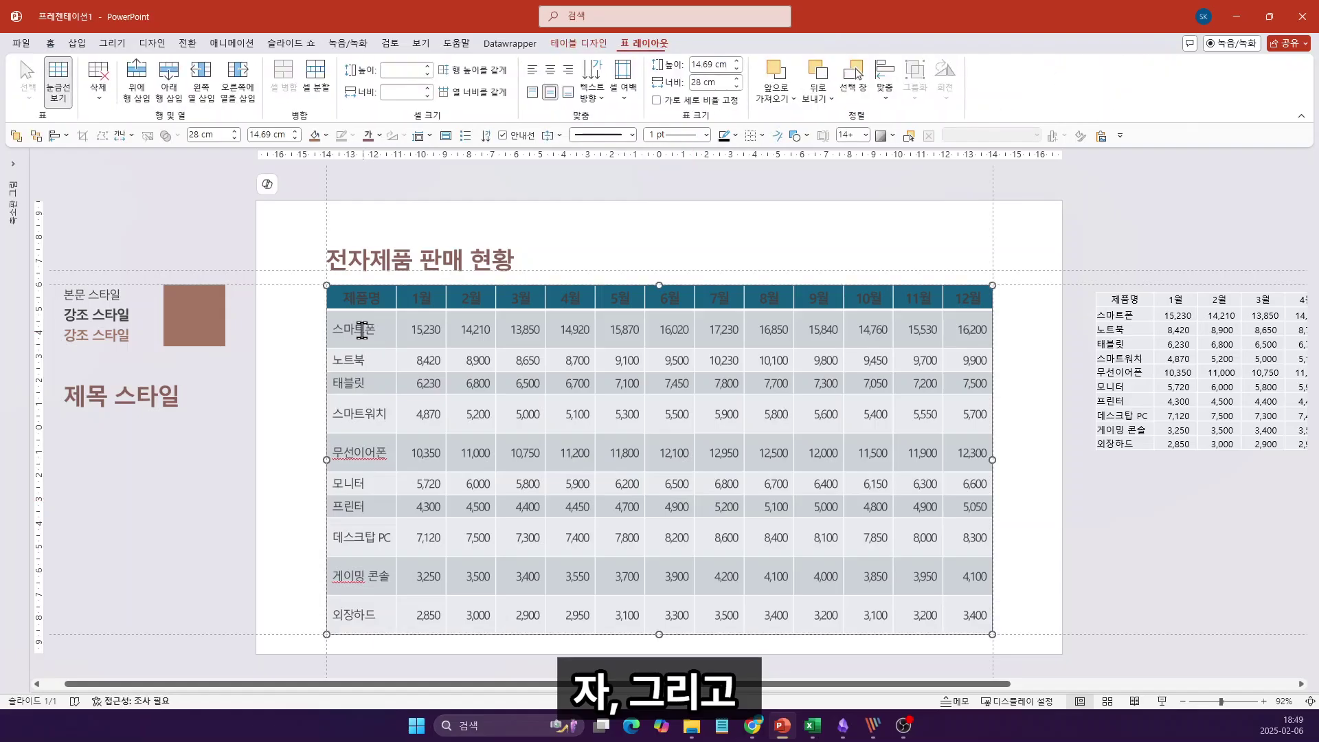
# Distribute the data rows from 스마트폰 to 외장하드 to equal heights, leaving out the header row.
pyautogui.moveTo(363, 334)
pyautogui.mouseDown()
pyautogui.moveTo(987, 374)
pyautogui.moveTo(1010, 628)
pyautogui.mouseUp()
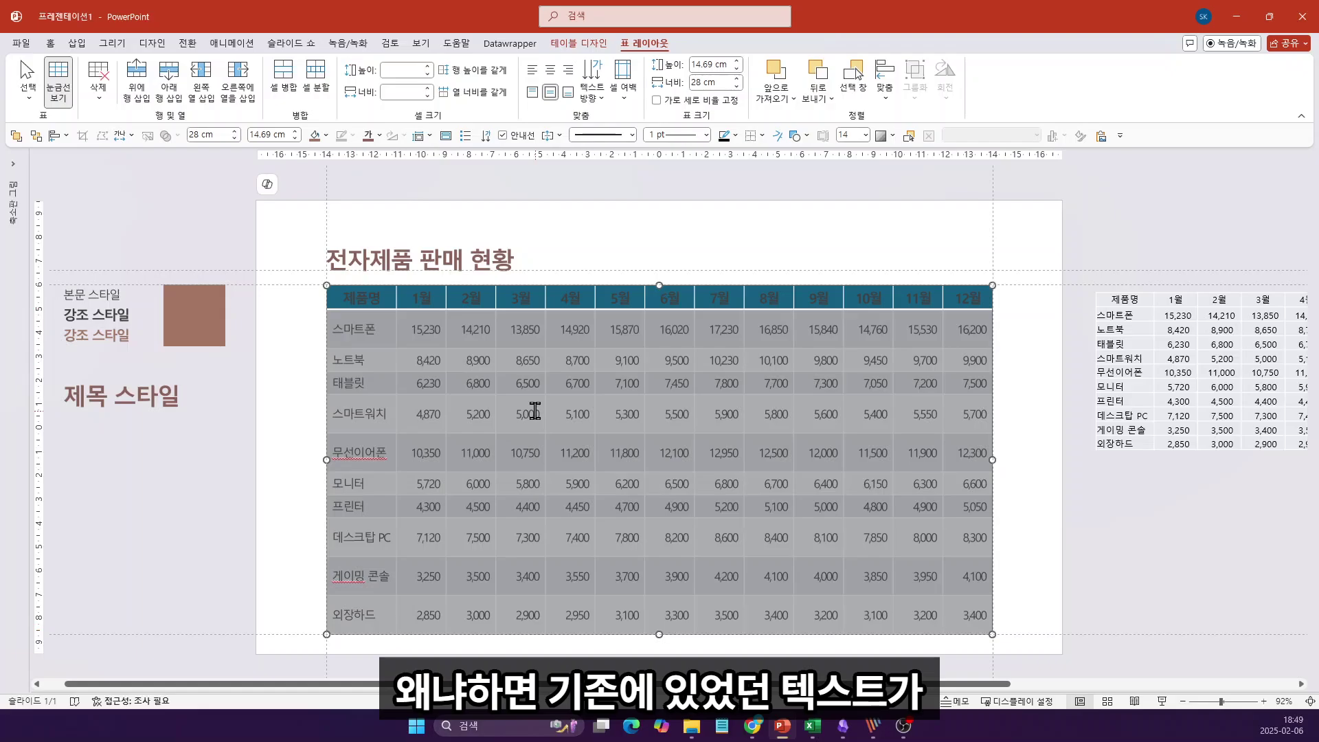
pyautogui.press('alt')
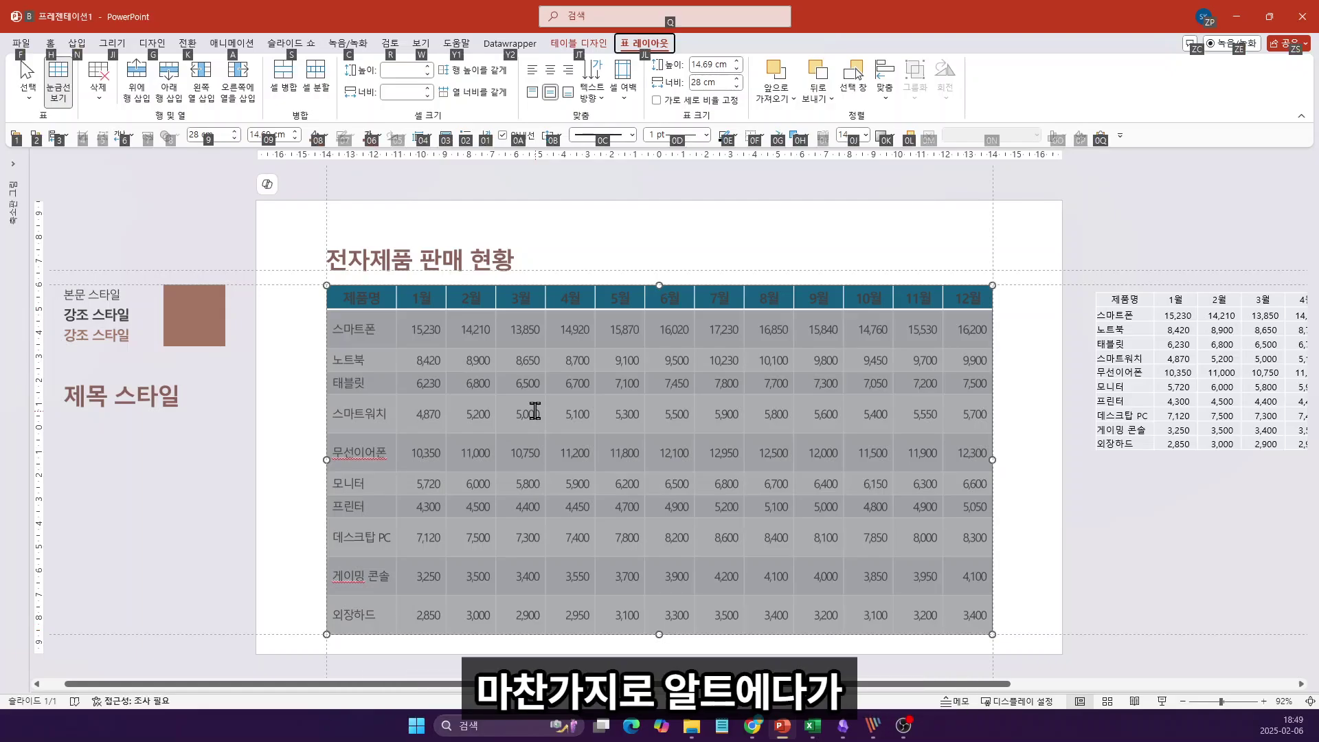
pyautogui.press('j')
pyautogui.press('l')
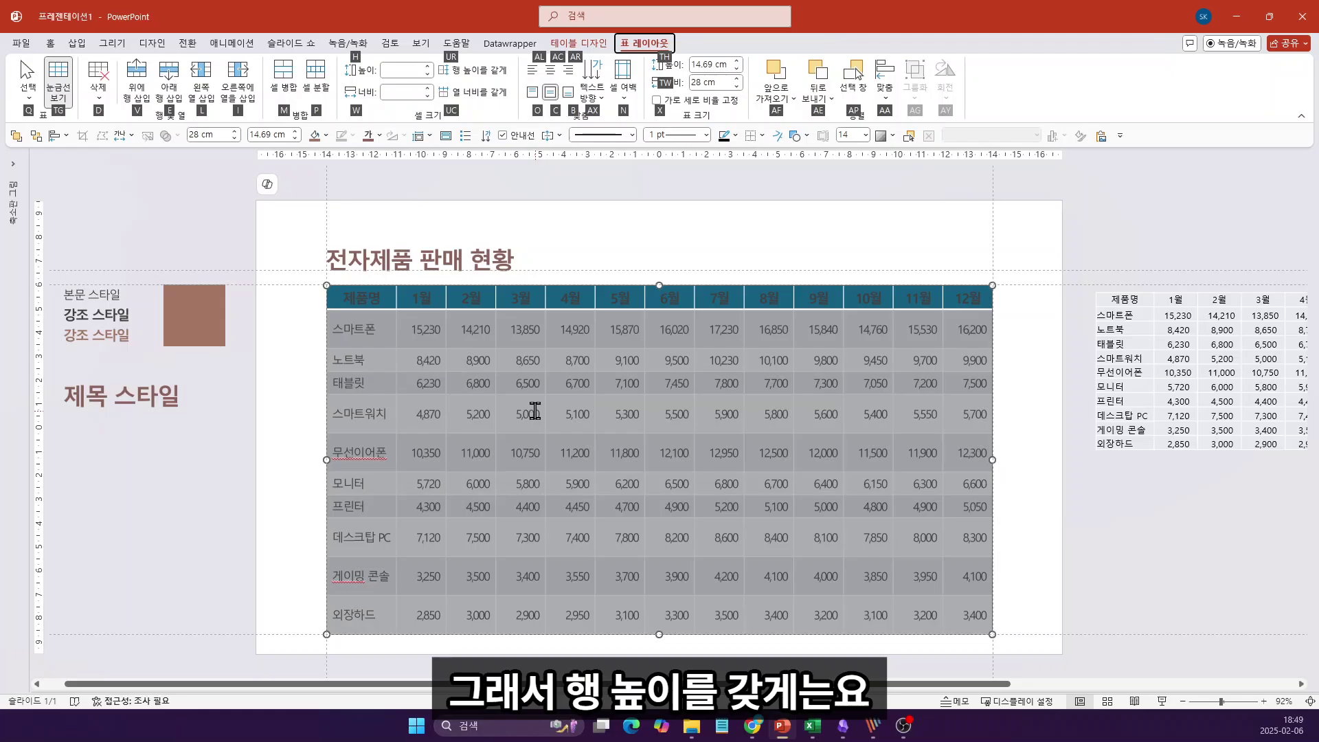
pyautogui.press('u')
pyautogui.press('r')
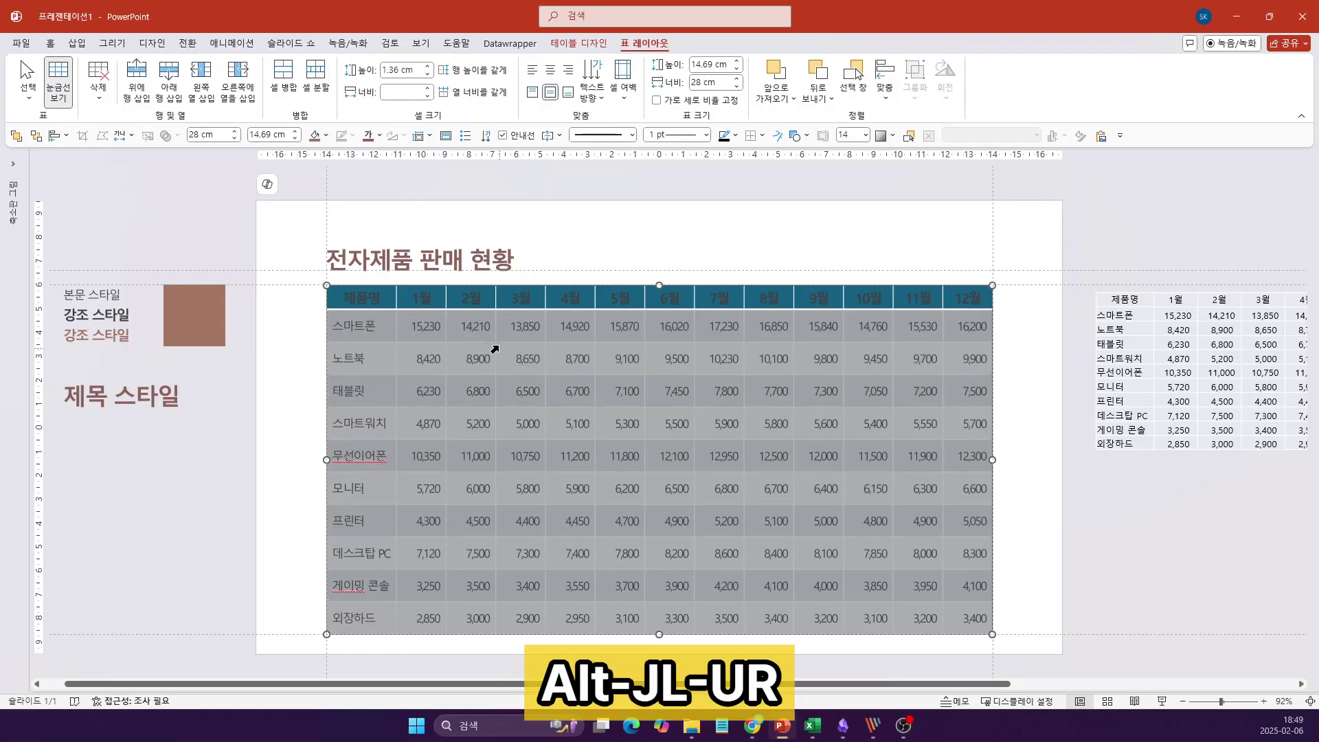
pyautogui.click(294, 414)
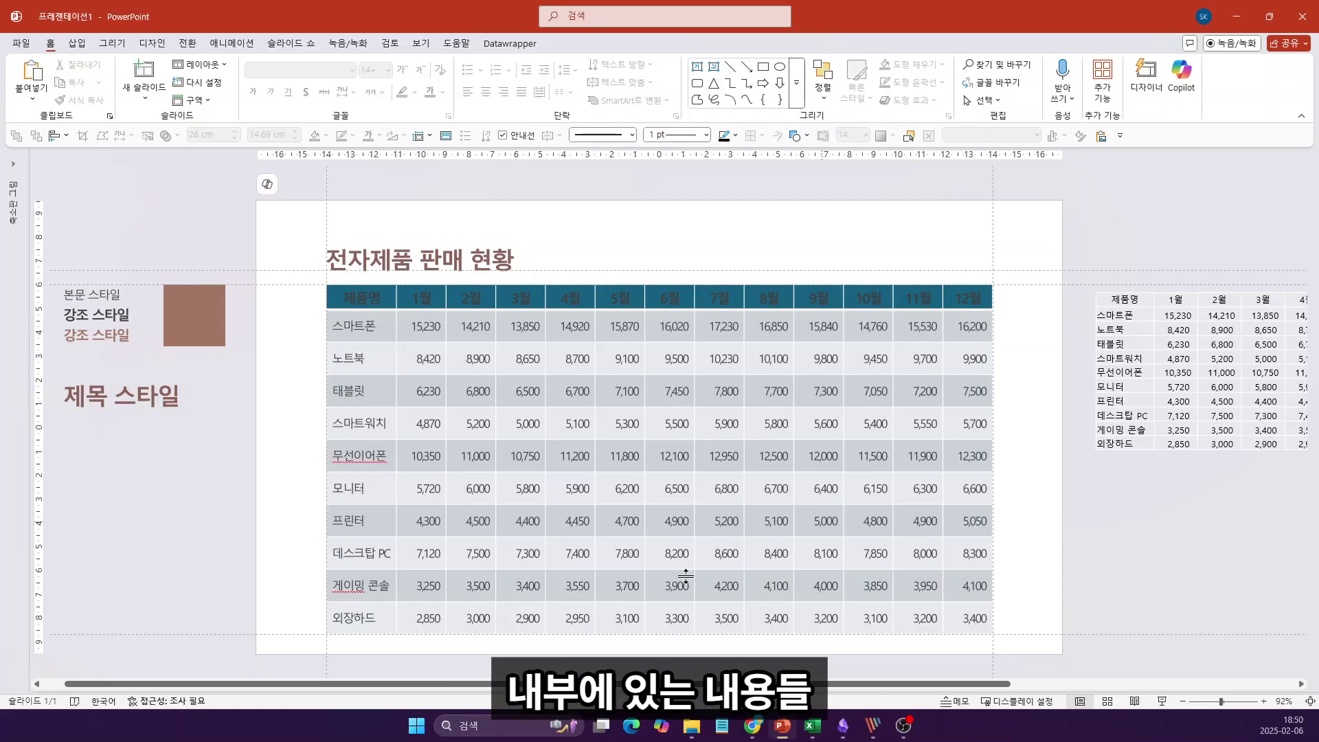
# Clear the banded fill color from all data cells, from the 스마트폰 row to the 외장하드 row.
pyautogui.moveTo(348, 331); pyautogui.dragTo(1002, 629)
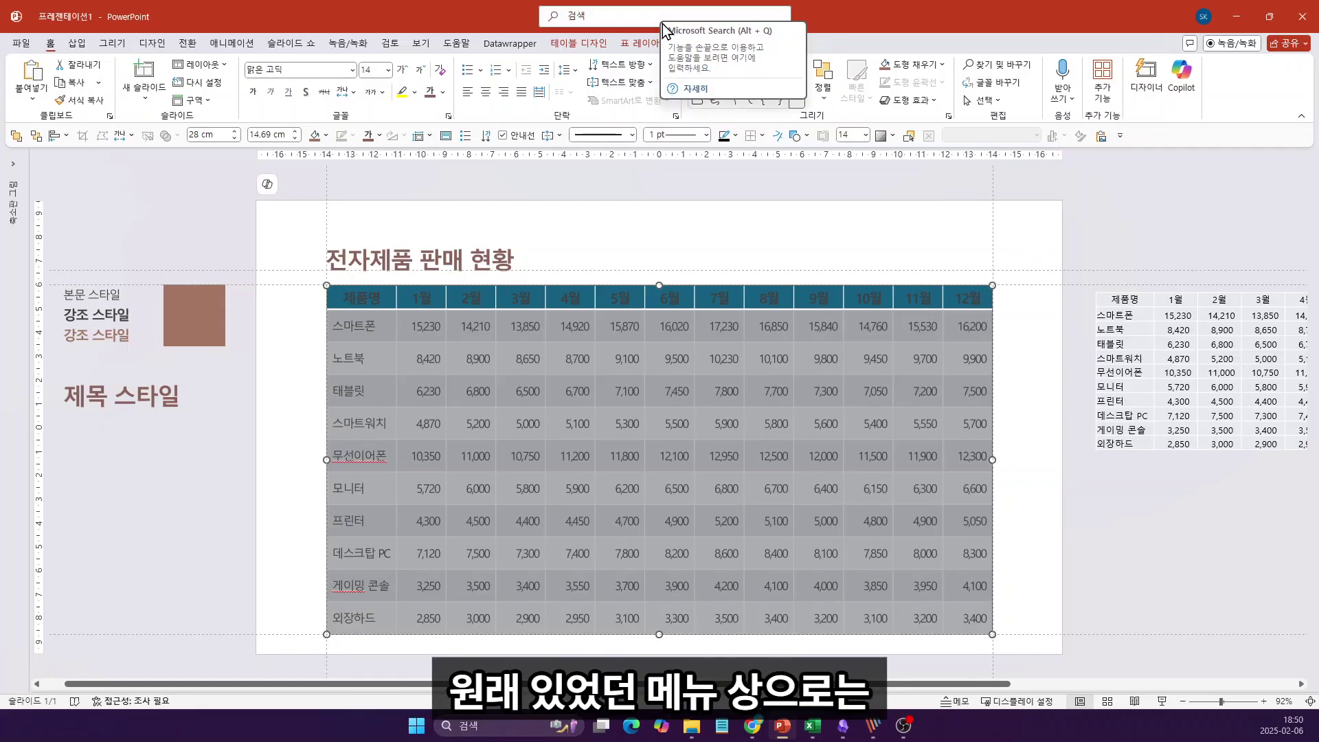
pyautogui.click(592, 44)
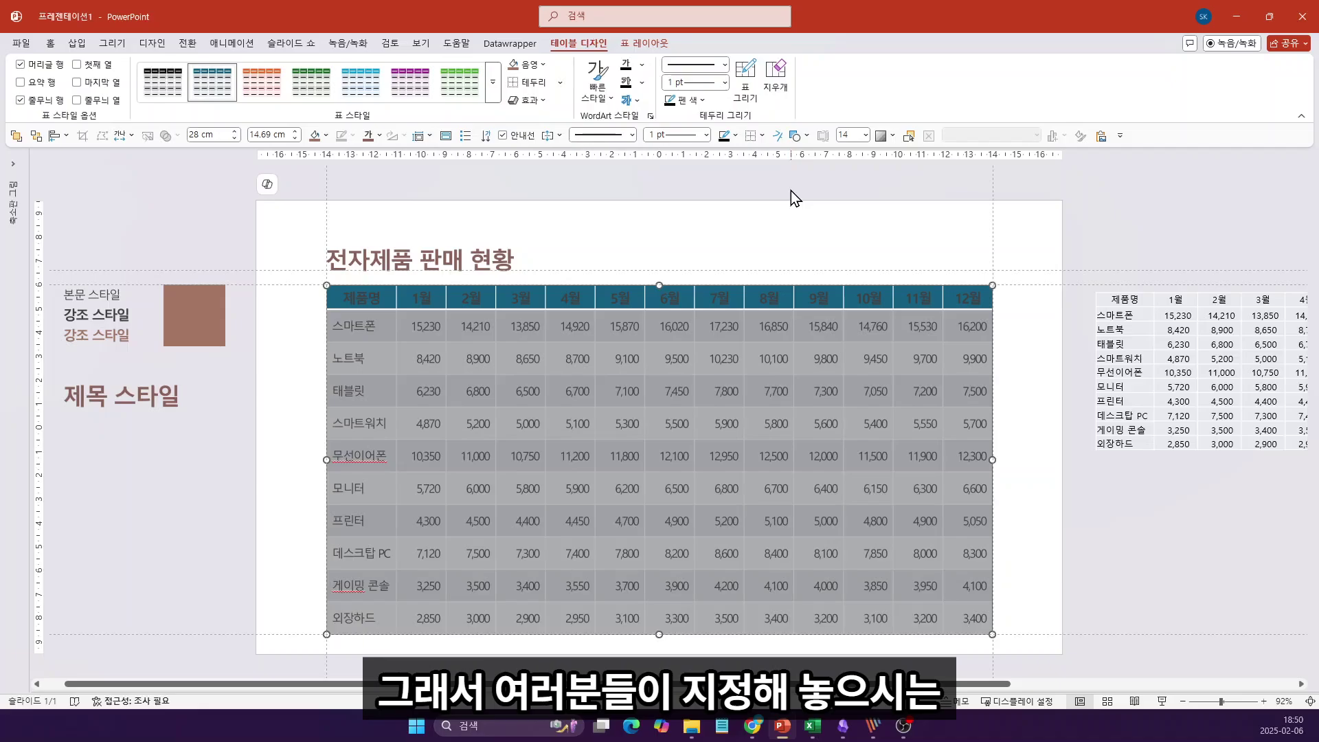
pyautogui.press('alt')
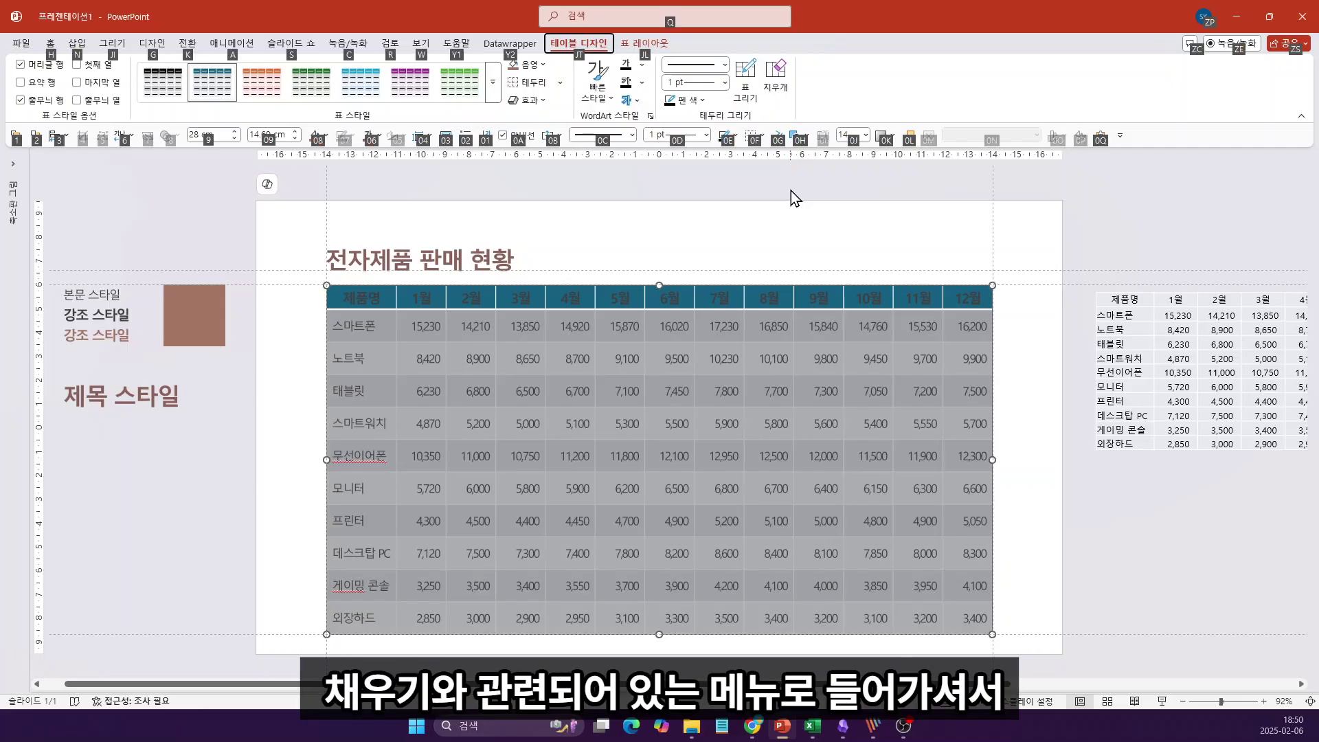
pyautogui.press('0')
pyautogui.press('a')
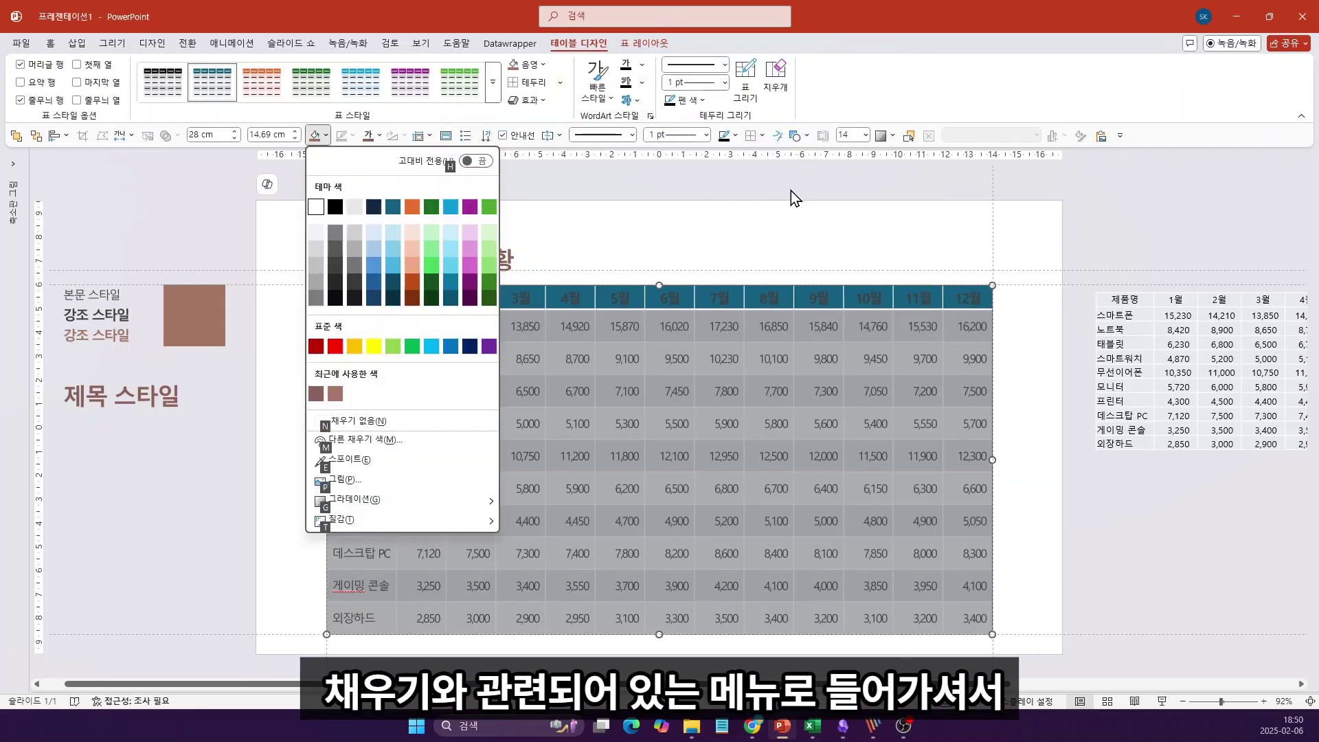
pyautogui.press('Escape')
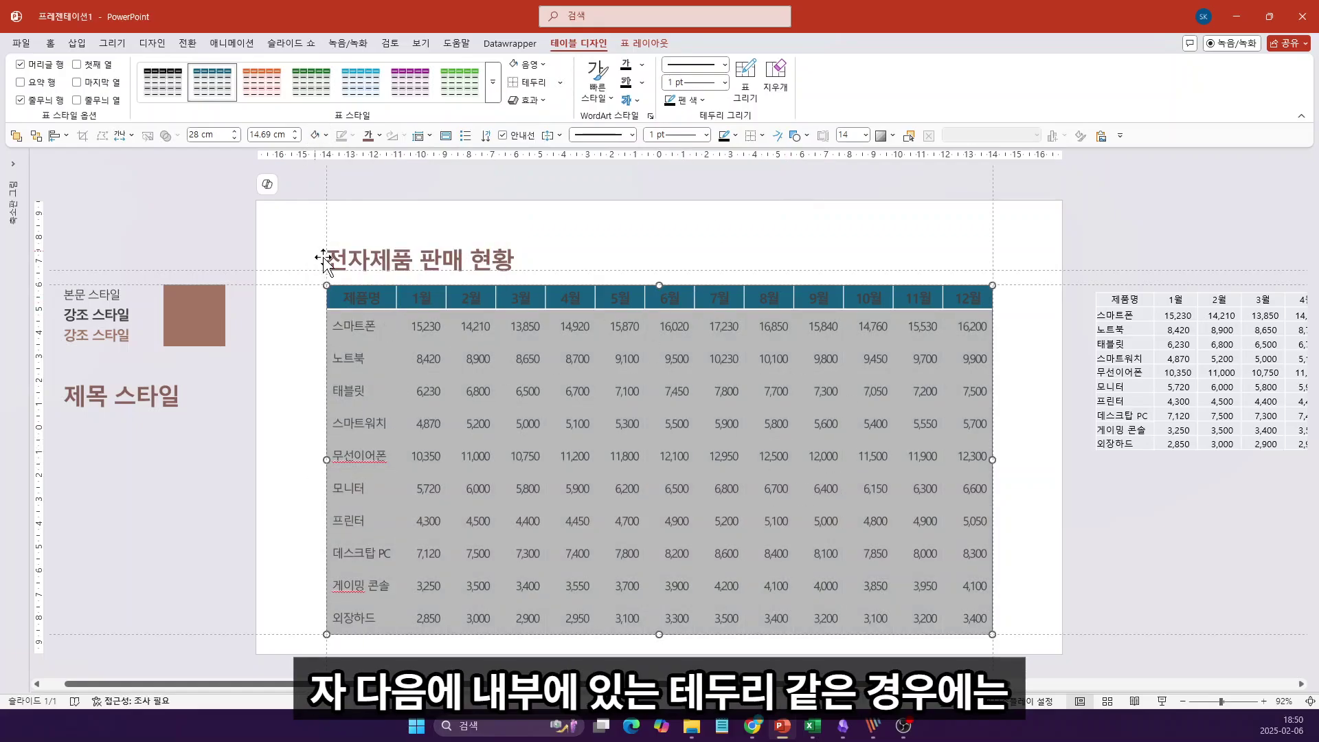
# Select every cell of the sales table and set the border line style to the dotted line.
pyautogui.click(624, 322)
pyautogui.hotkey('ctrl', 'a')
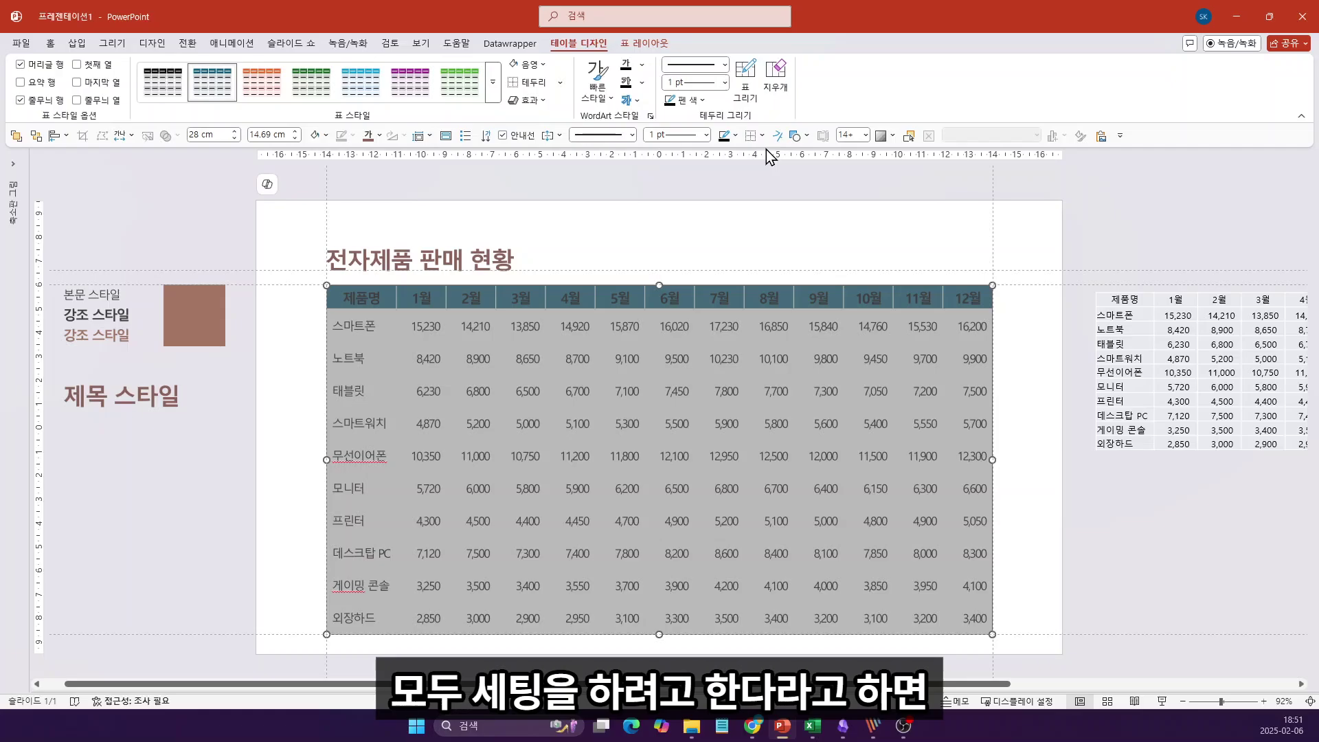
pyautogui.press('alt')
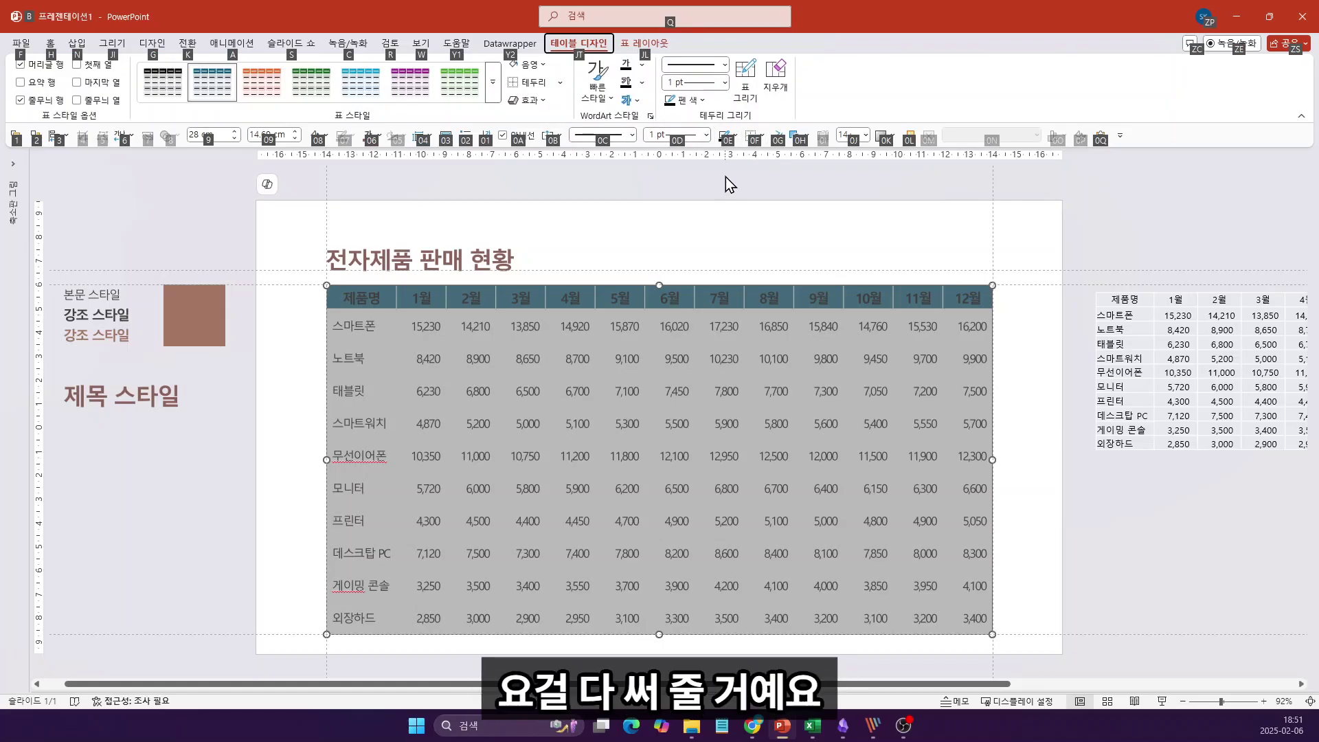
pyautogui.press('Escape')
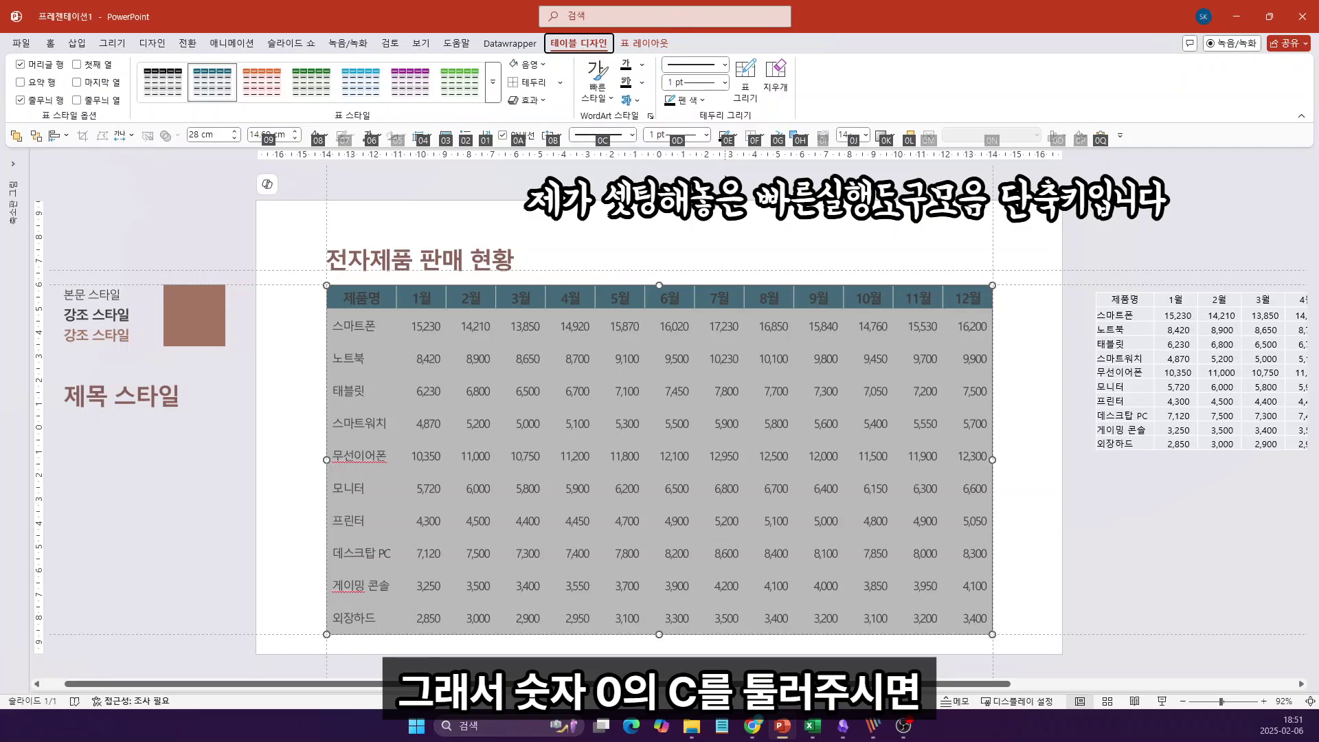
pyautogui.press('alt')
pyautogui.press('0')
pyautogui.press('c')
pyautogui.press('Down')
pyautogui.press('Down')
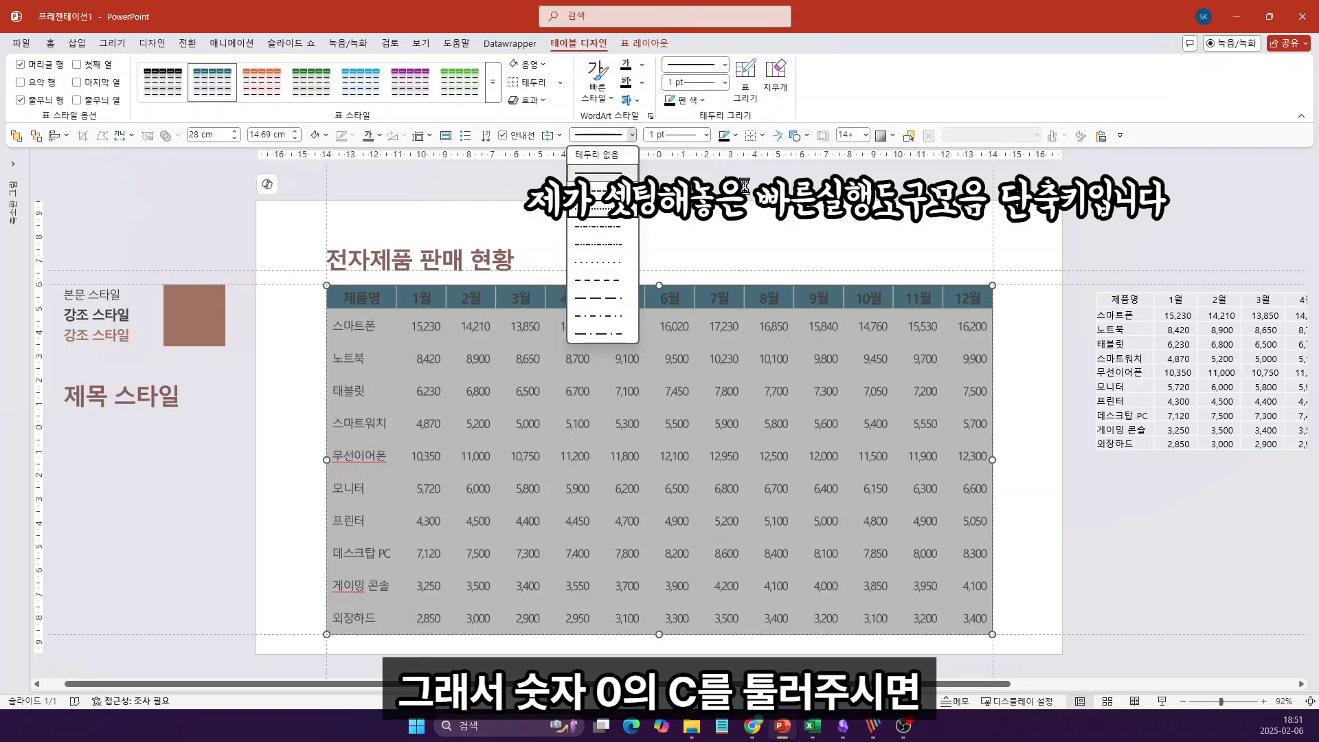
pyautogui.press('Return')
pyautogui.press('Escape')
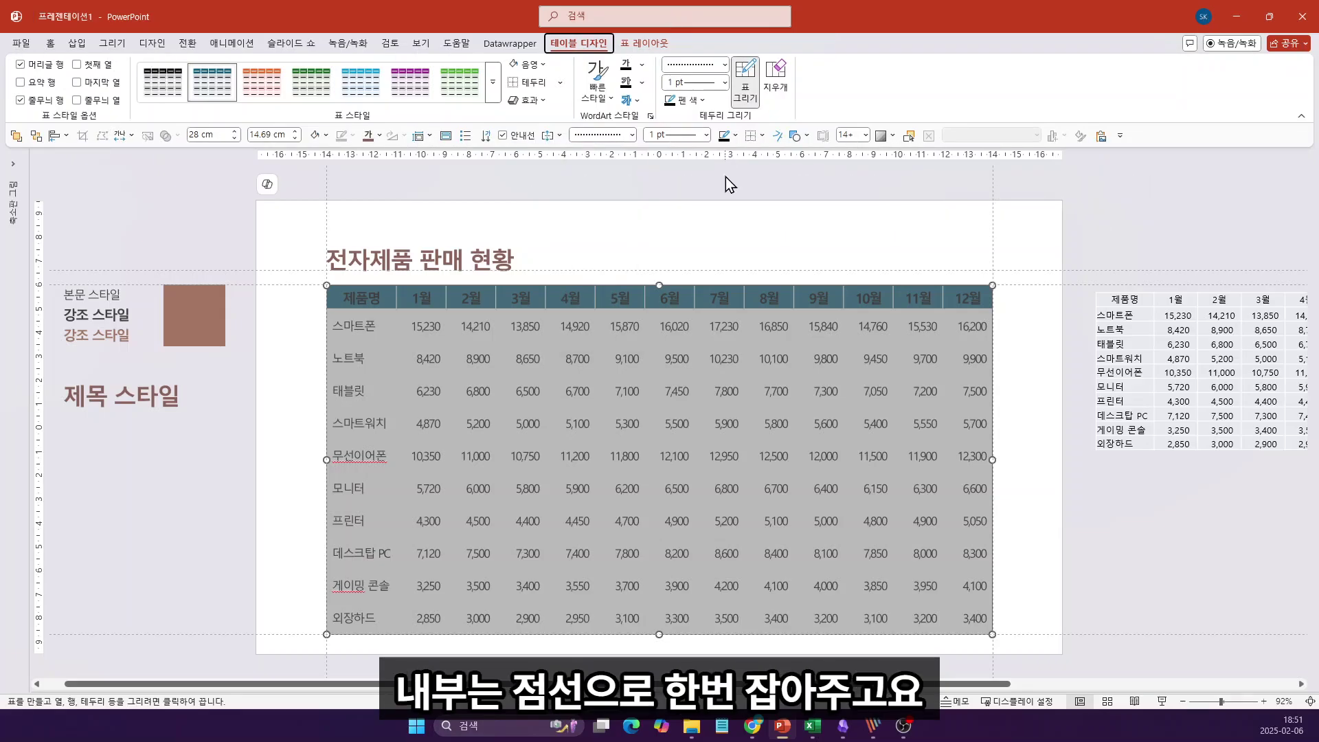
# Set the table border line weight to 0.75 pt.
pyautogui.press('0')
pyautogui.press('d')
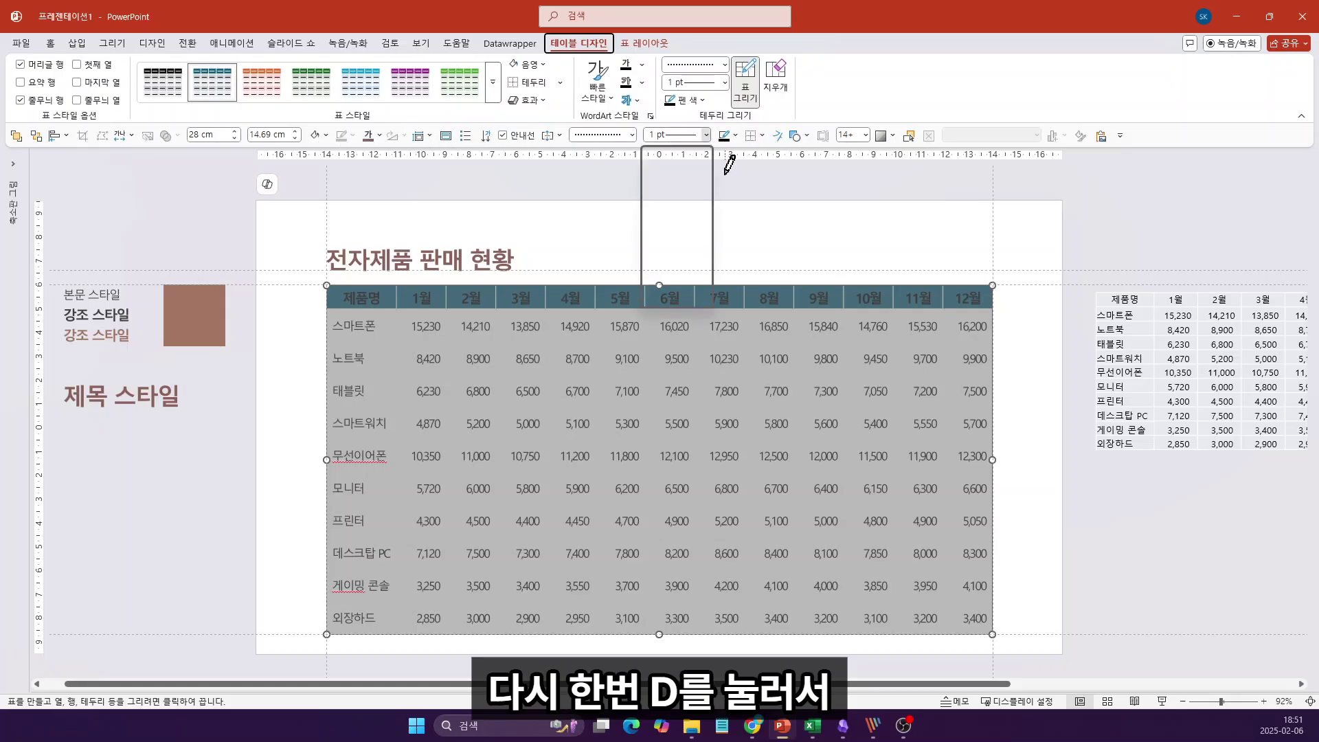
pyautogui.press('Up')
pyautogui.press('Return')
pyautogui.press('Escape')
# Set the table border color to the darkest gray shade of the white theme color.
pyautogui.press('0')
pyautogui.press('c')
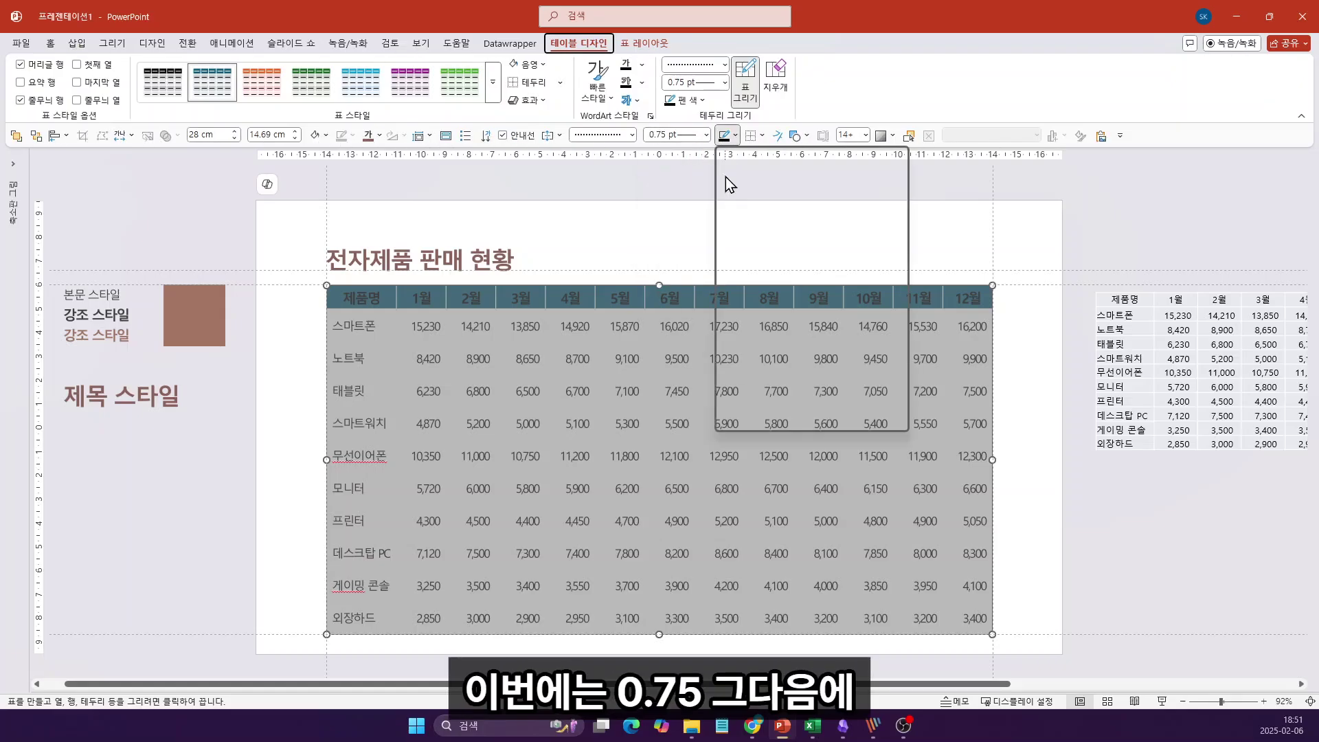
pyautogui.press('Down')
pyautogui.press('Down')
pyautogui.press('Down')
pyautogui.press('Down')
pyautogui.press('Down')
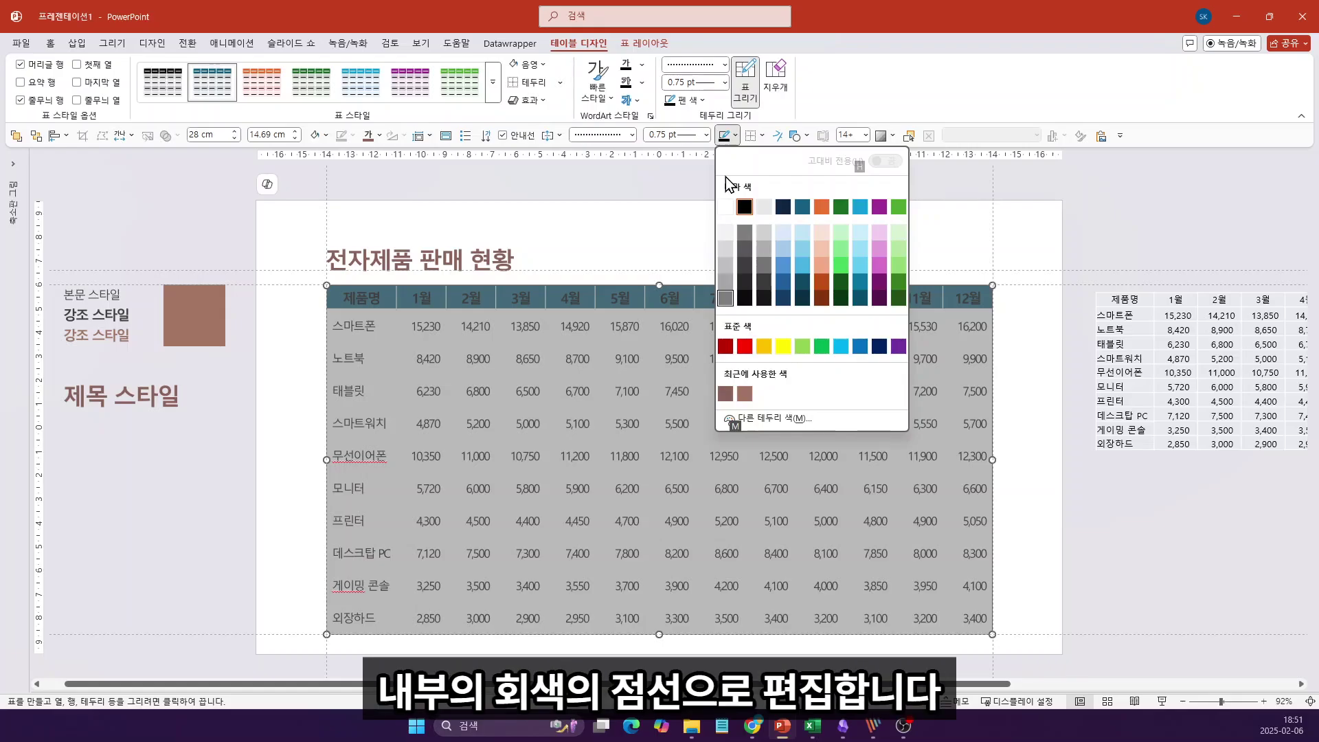
pyautogui.press('Return')
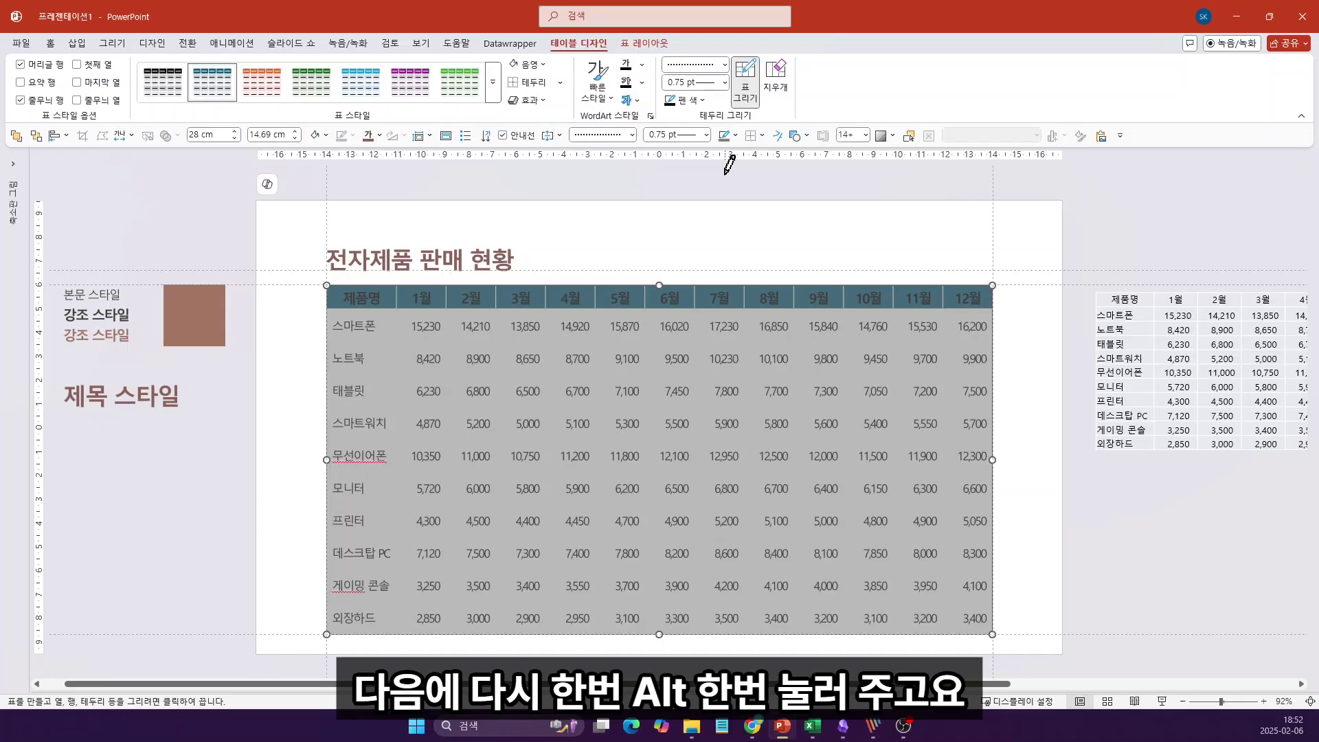
# Apply the gray dotted line to the inside borders (안쪽 테두리) of the whole table.
pyautogui.press('alt')
pyautogui.press('alt')
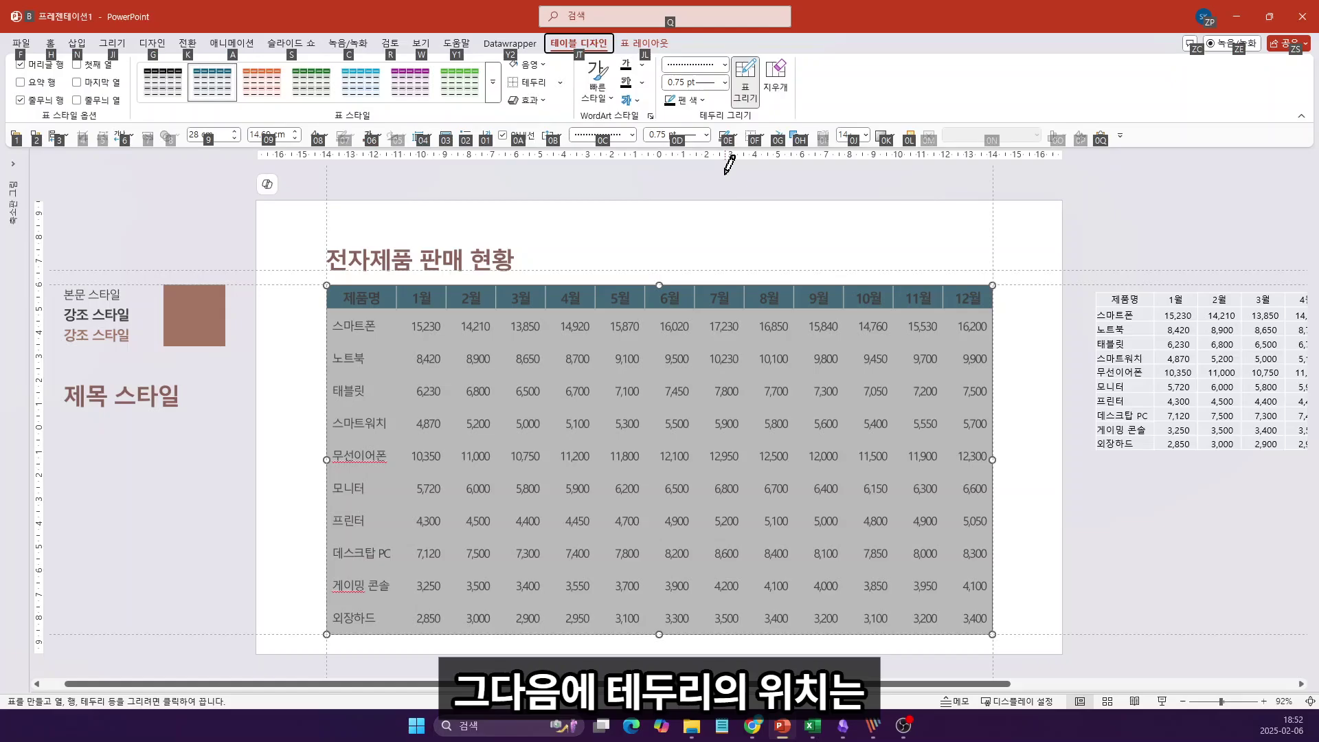
pyautogui.press('0')
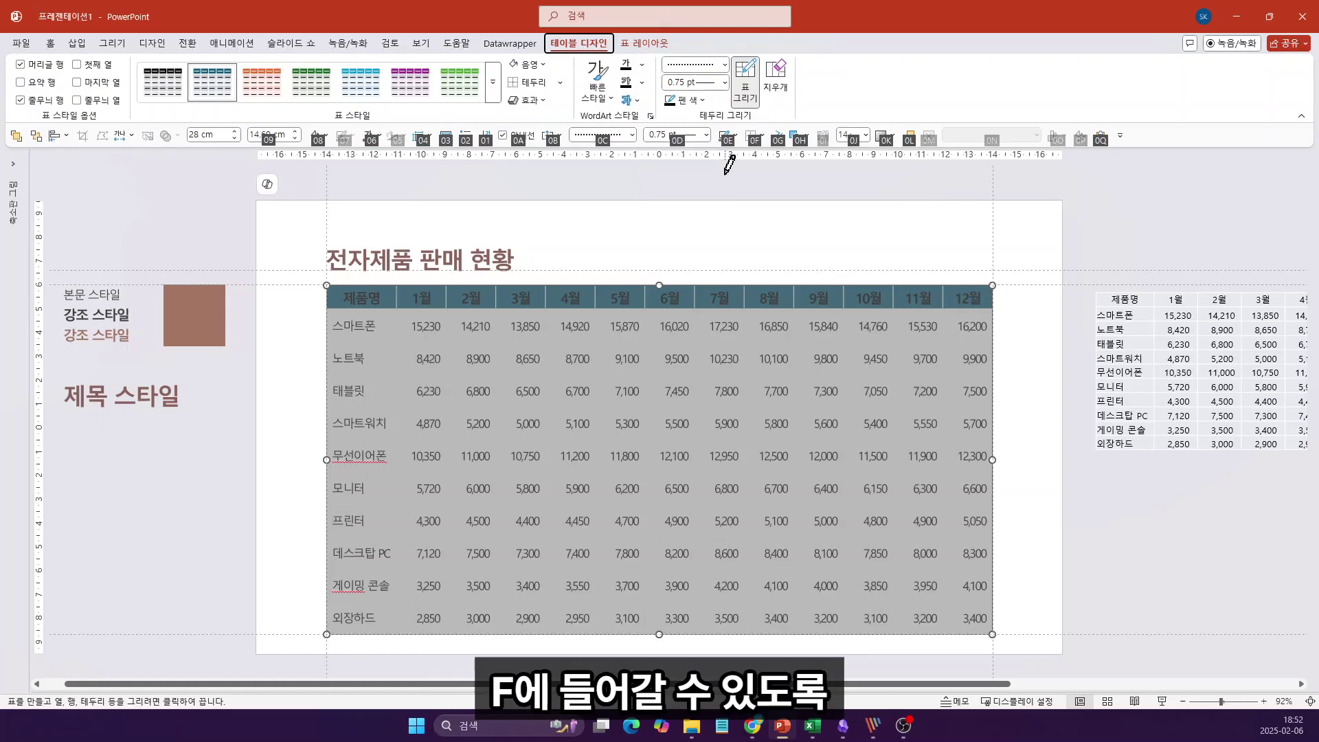
pyautogui.press('f')
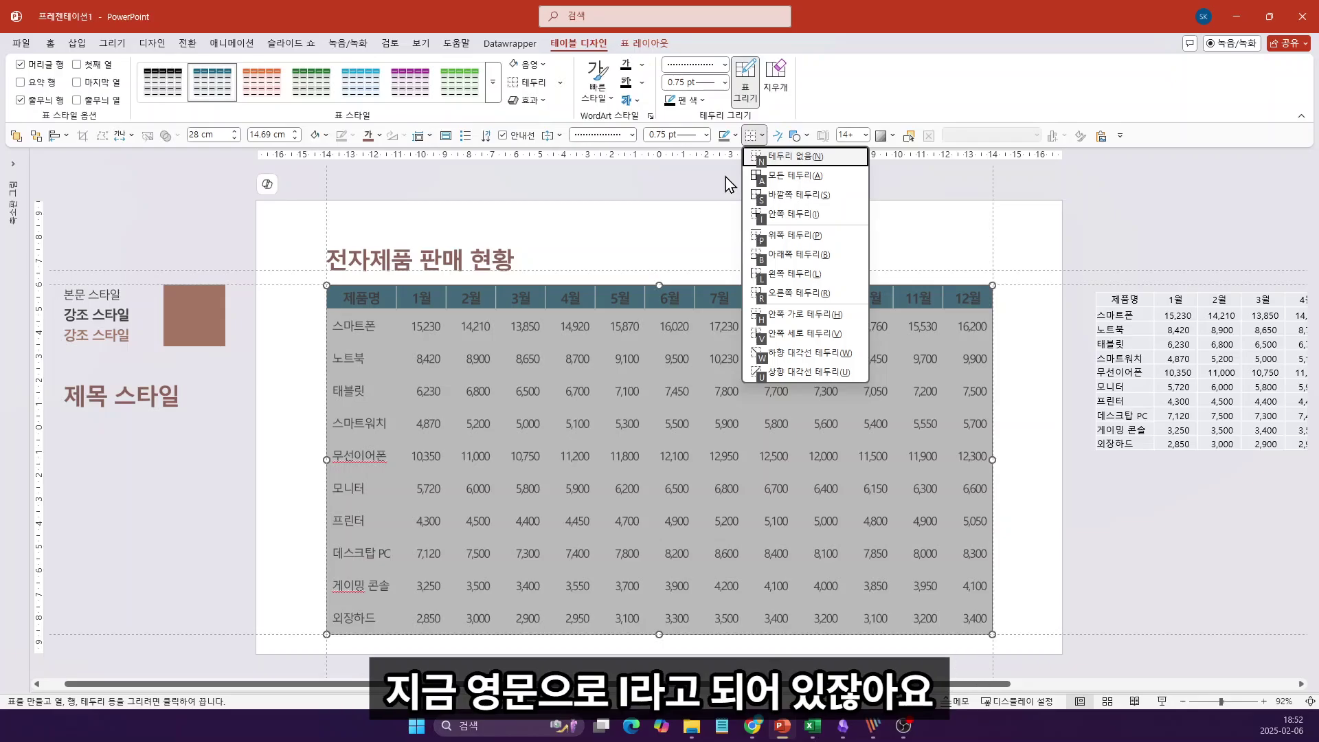
pyautogui.press('i')
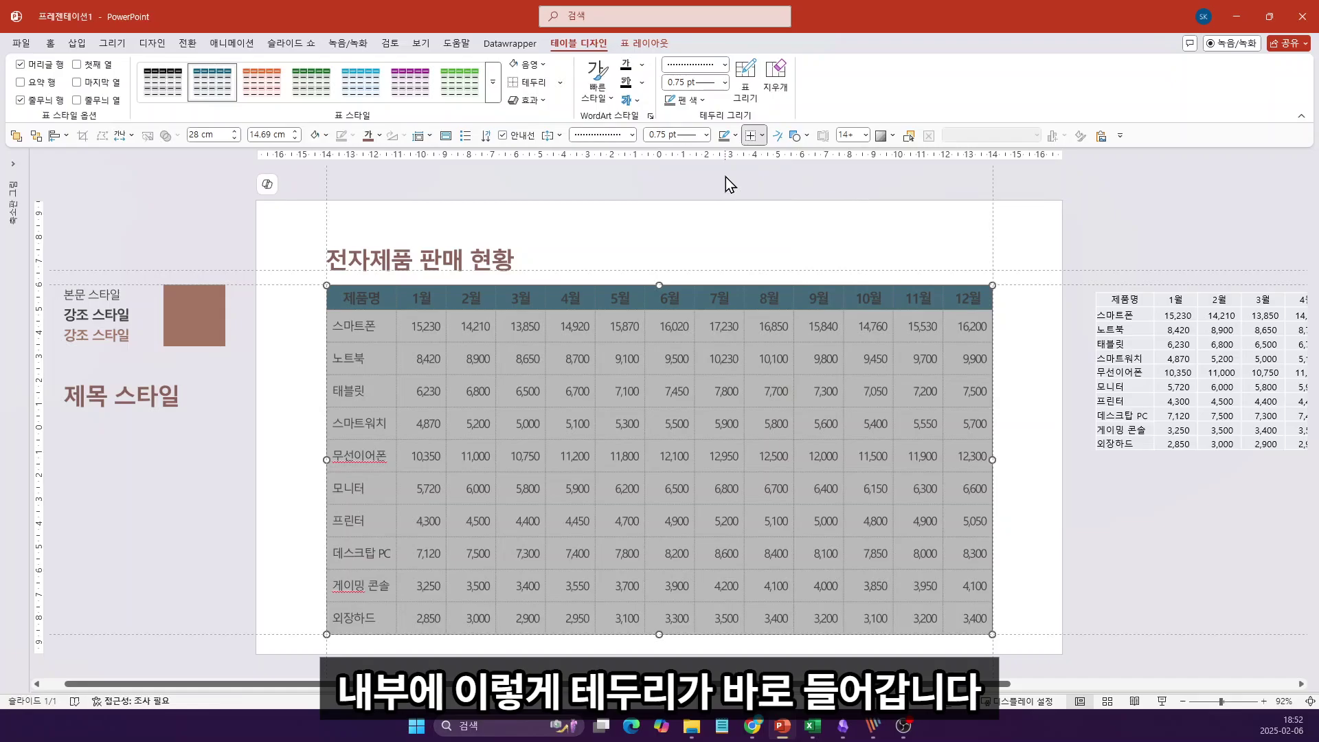
pyautogui.press('Escape')
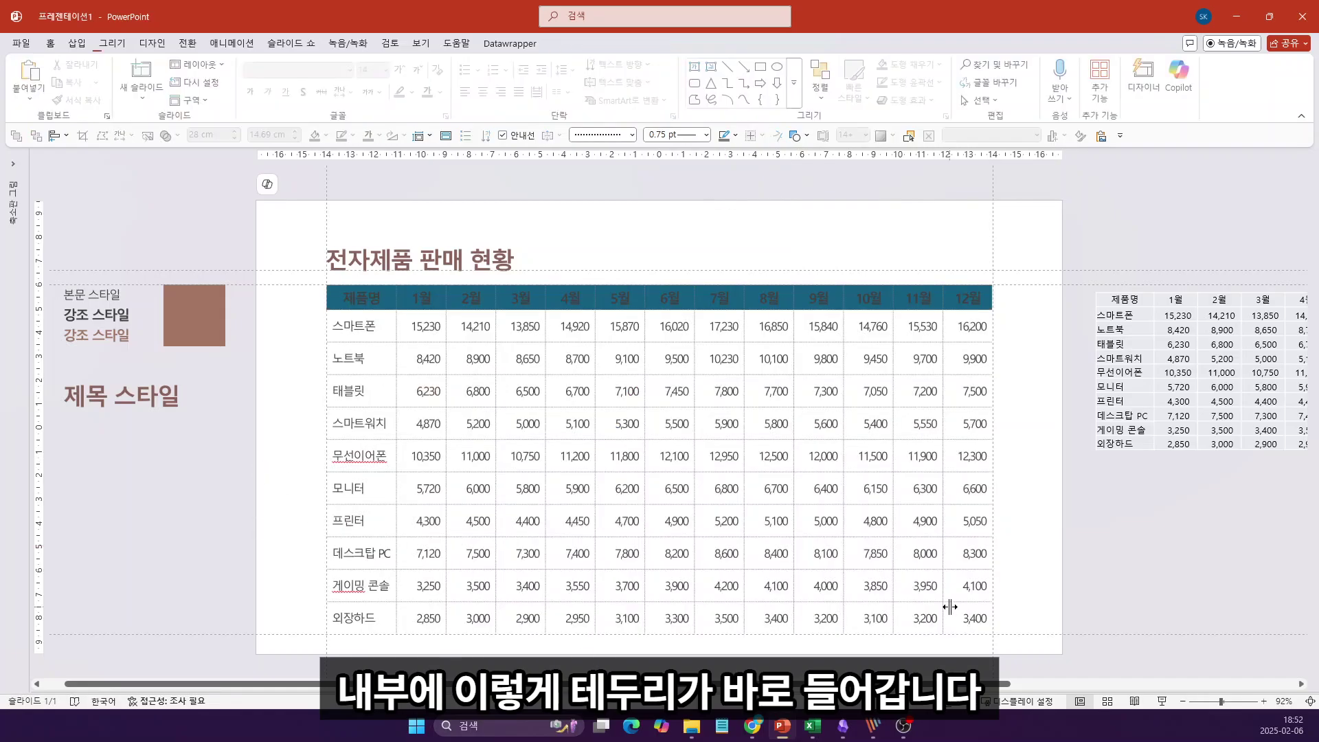
# Select the whole table object and set the border line style to no border (테두리 없음).
pyautogui.click(325, 290)
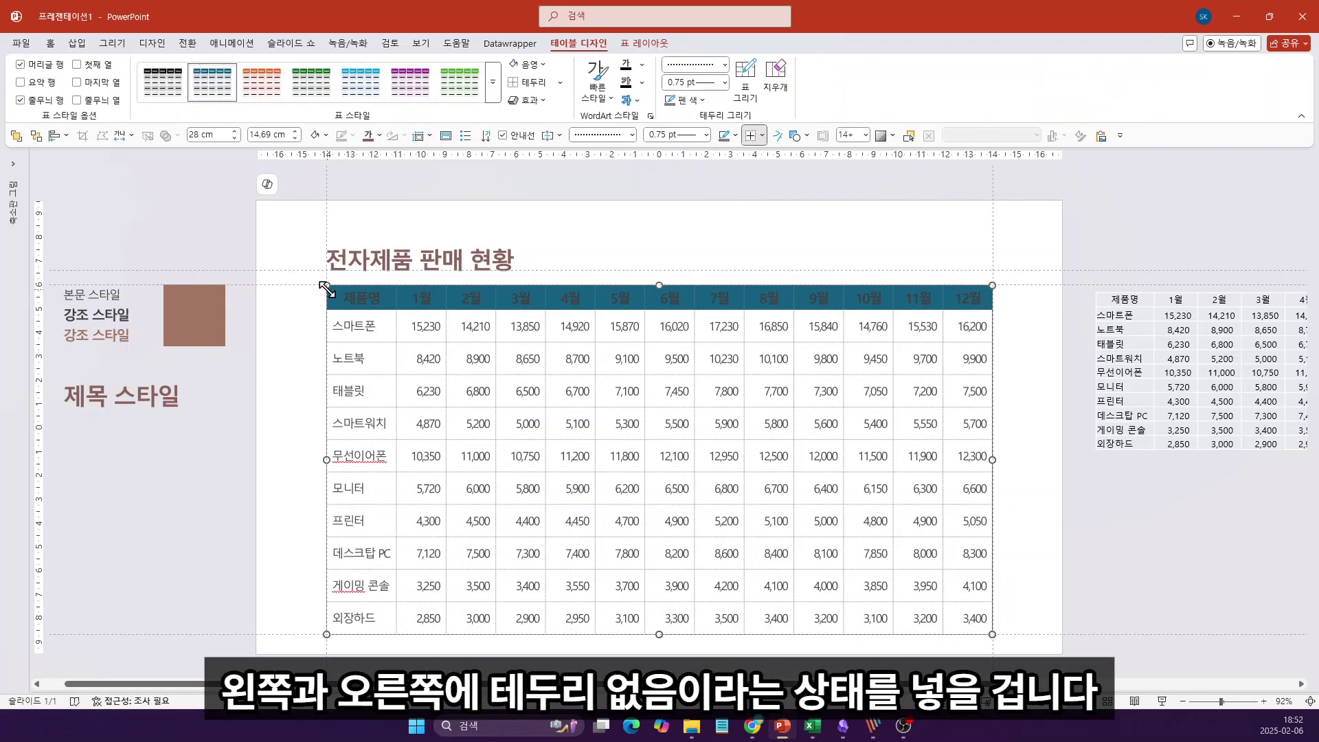
pyautogui.press('alt')
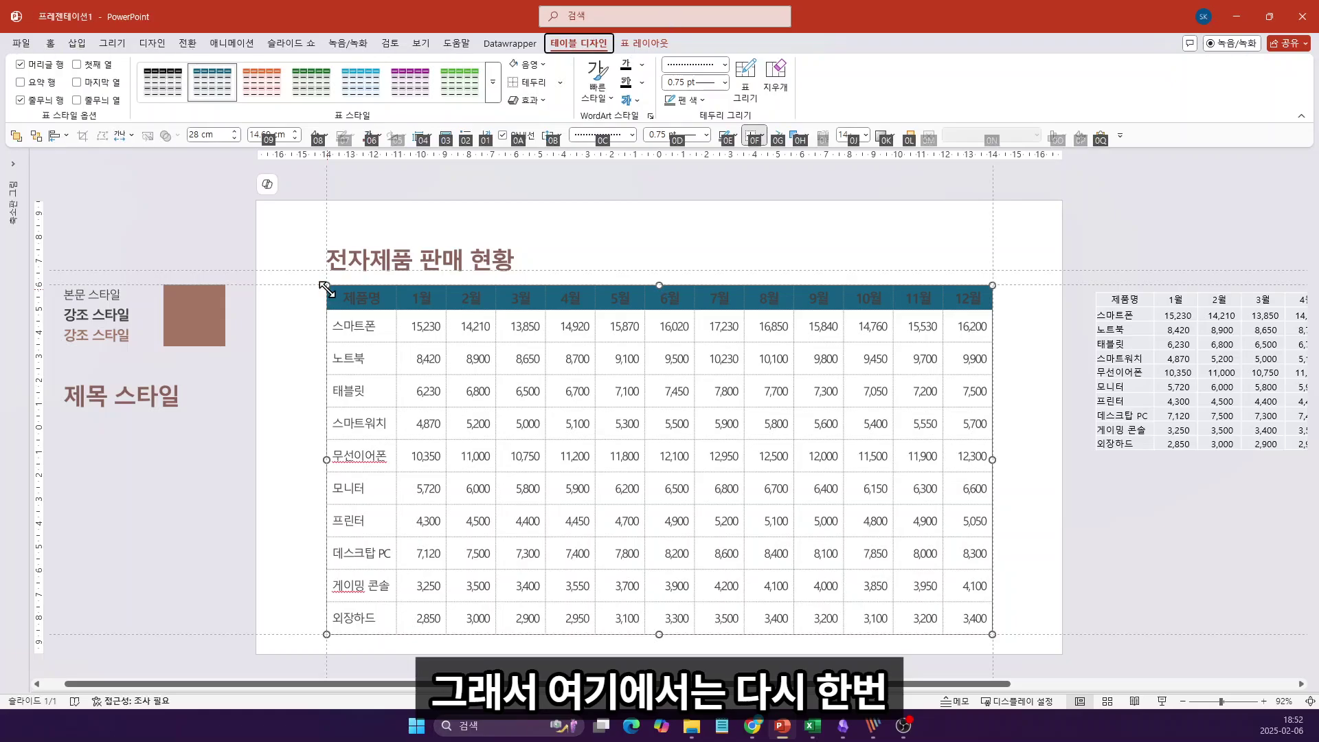
pyautogui.press('0')
pyautogui.press('c')
pyautogui.press('Up')
pyautogui.press('Up')
pyautogui.press('Return')
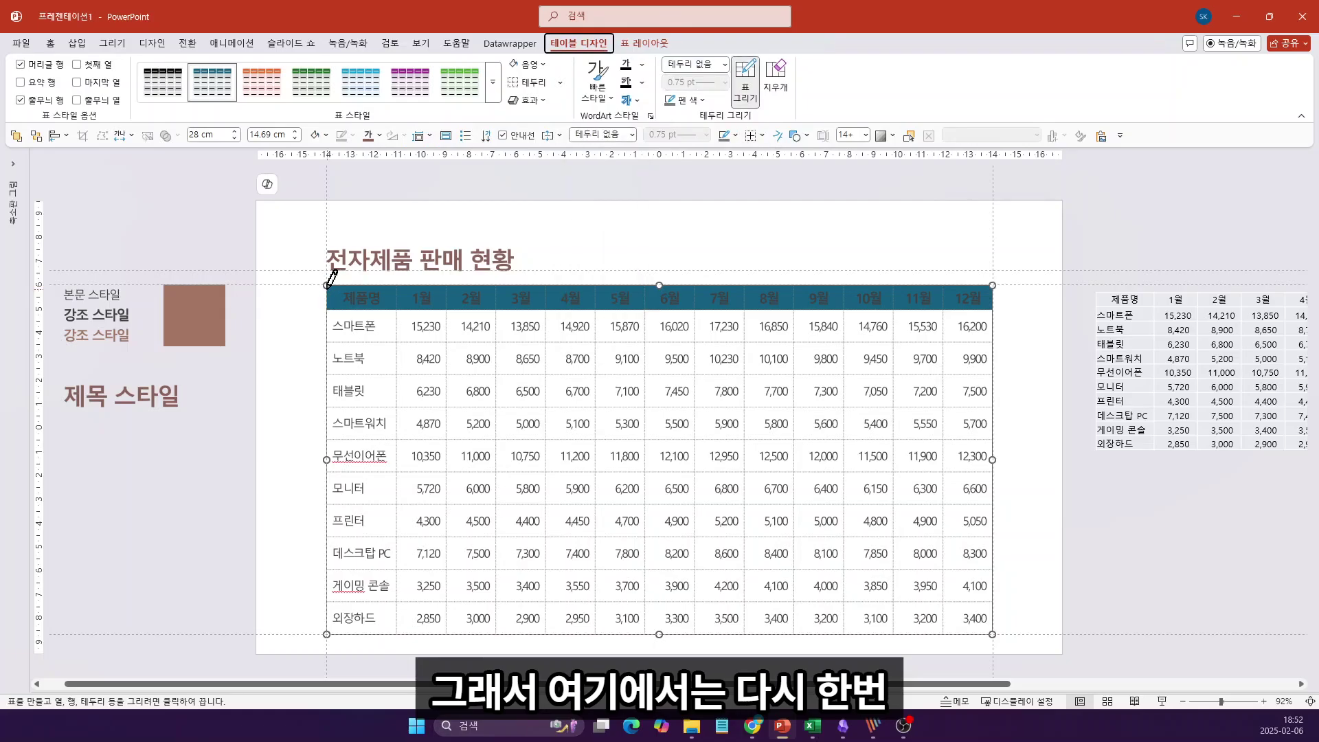
# Apply the no-border style to the outer left and right edges of the table, then deselect it.
pyautogui.press('0')
pyautogui.press('b')
pyautogui.press('Escape')
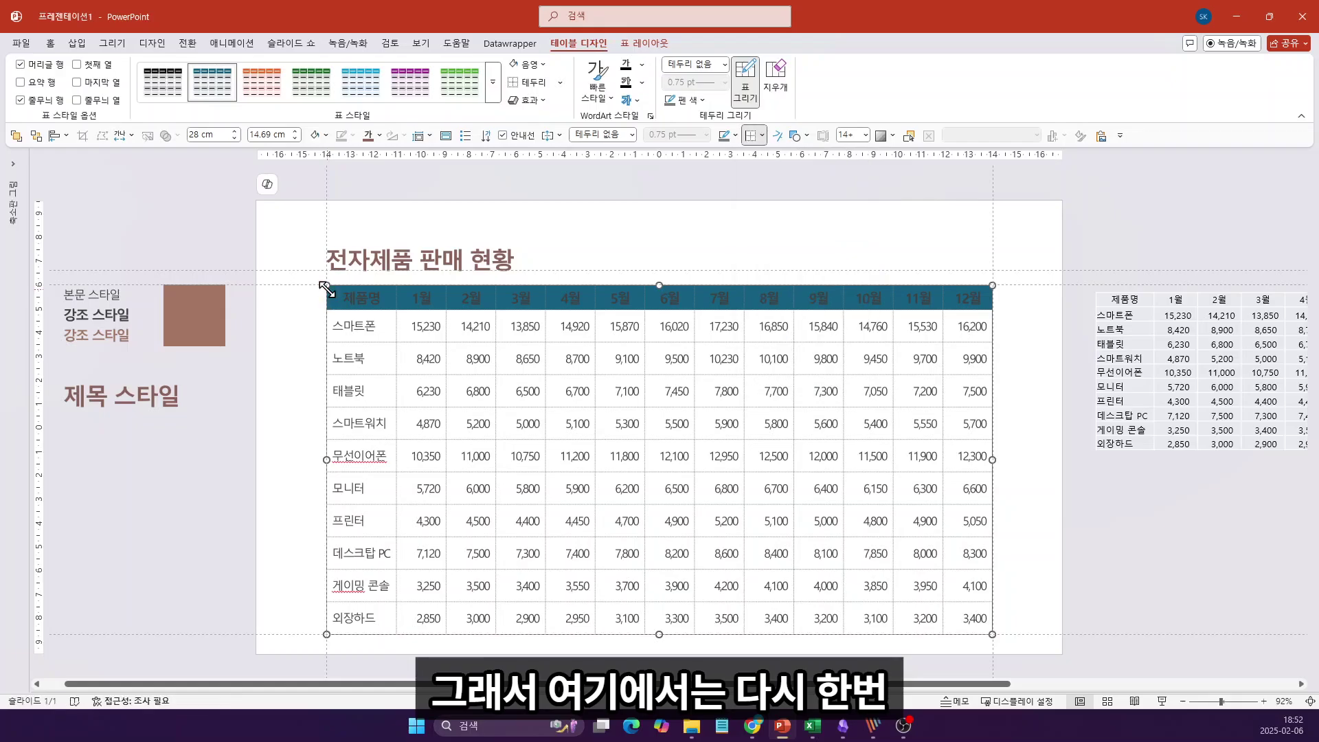
pyautogui.press('0')
pyautogui.press('b')
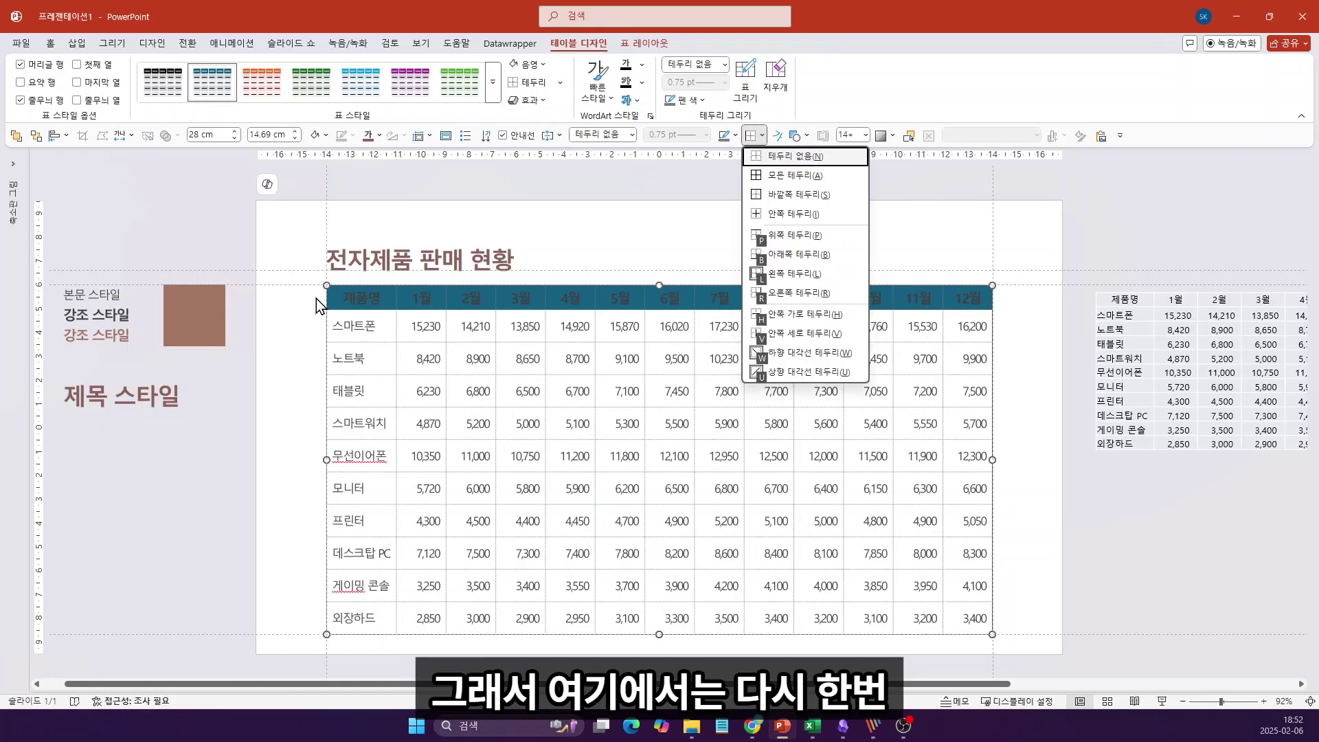
pyautogui.press('Escape')
pyautogui.click(1031, 491)
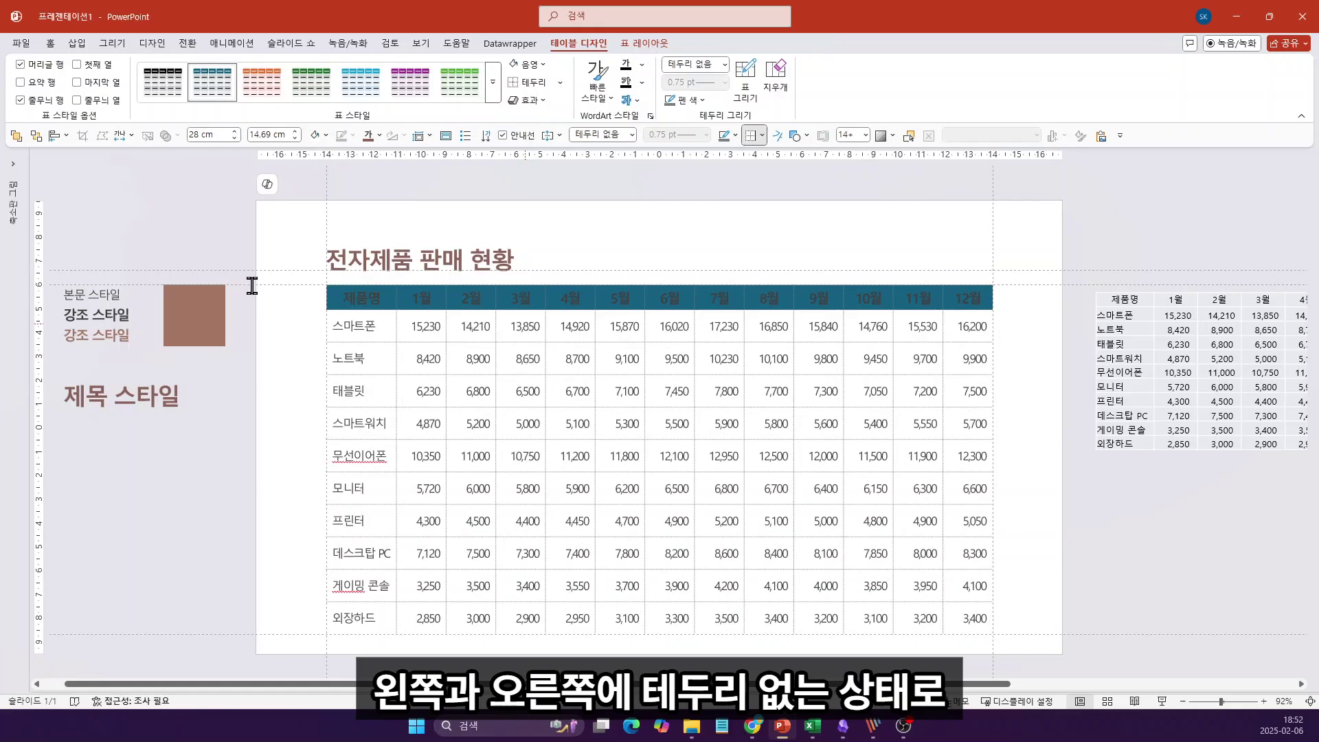
pyautogui.click(1066, 447)
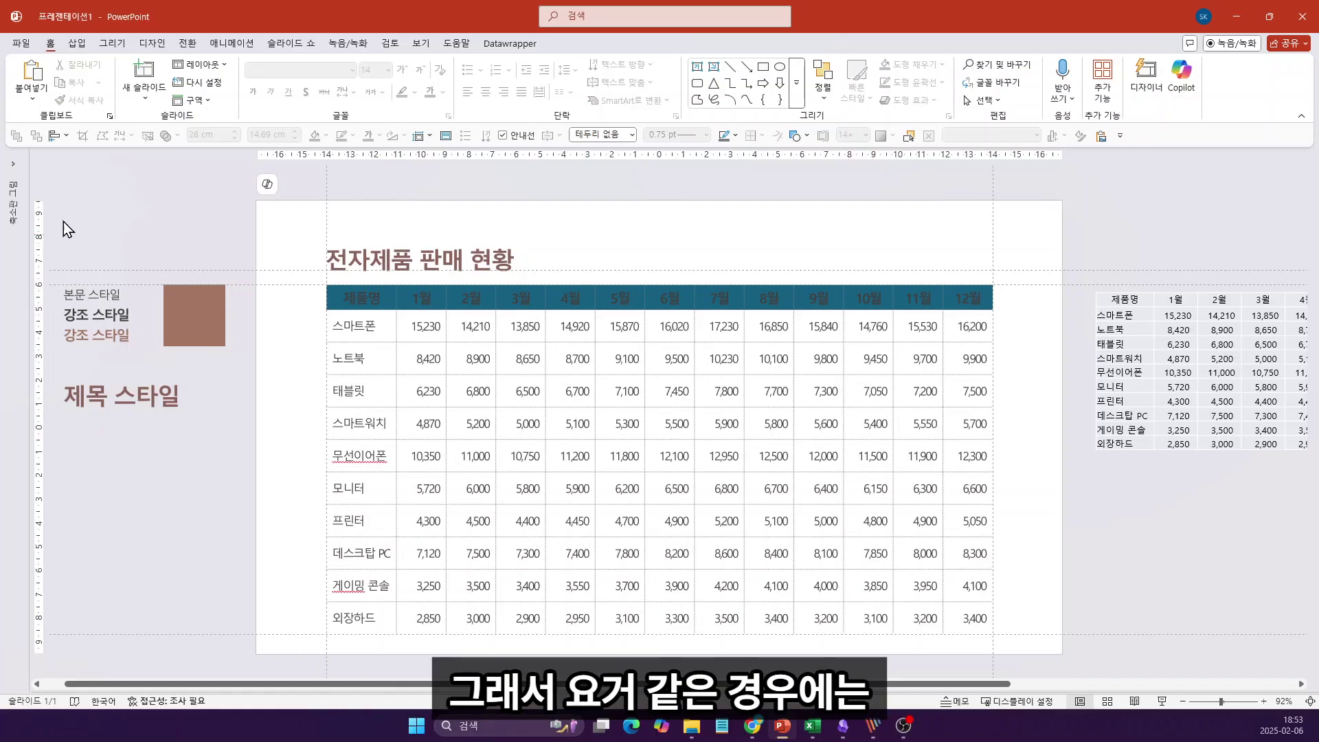
# Duplicate the table slide twice, return to the first slide, and collapse the slide thumbnails.
pyautogui.moveTo(30, 208); pyautogui.dragTo(106, 210)
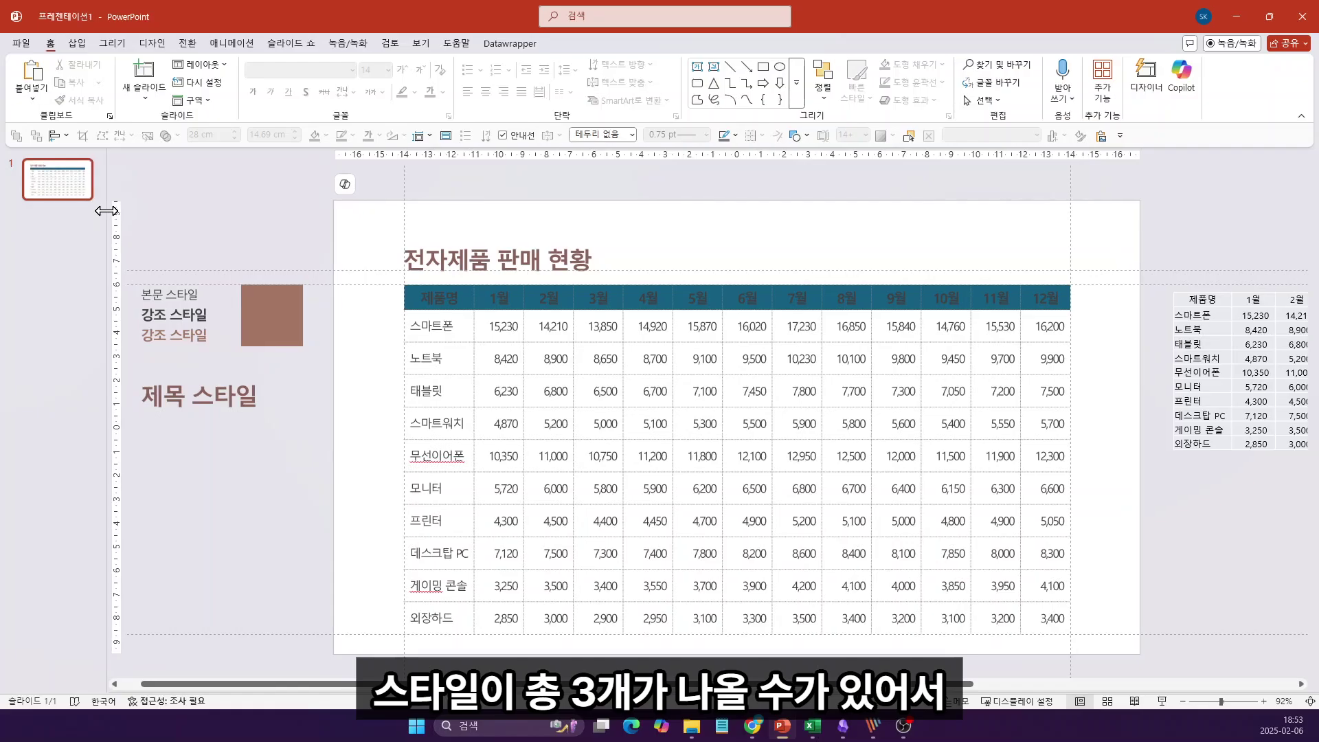
pyautogui.click(68, 184)
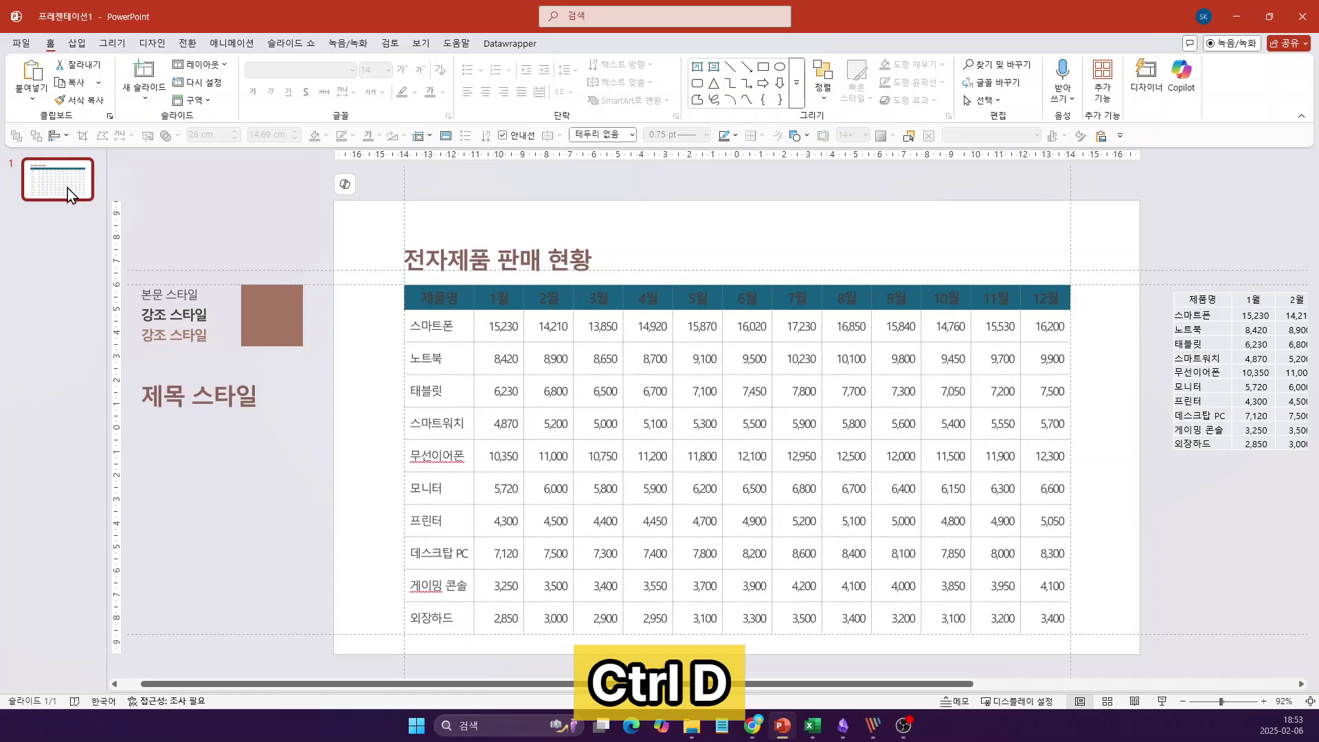
pyautogui.hotkey('ctrl', 'd')
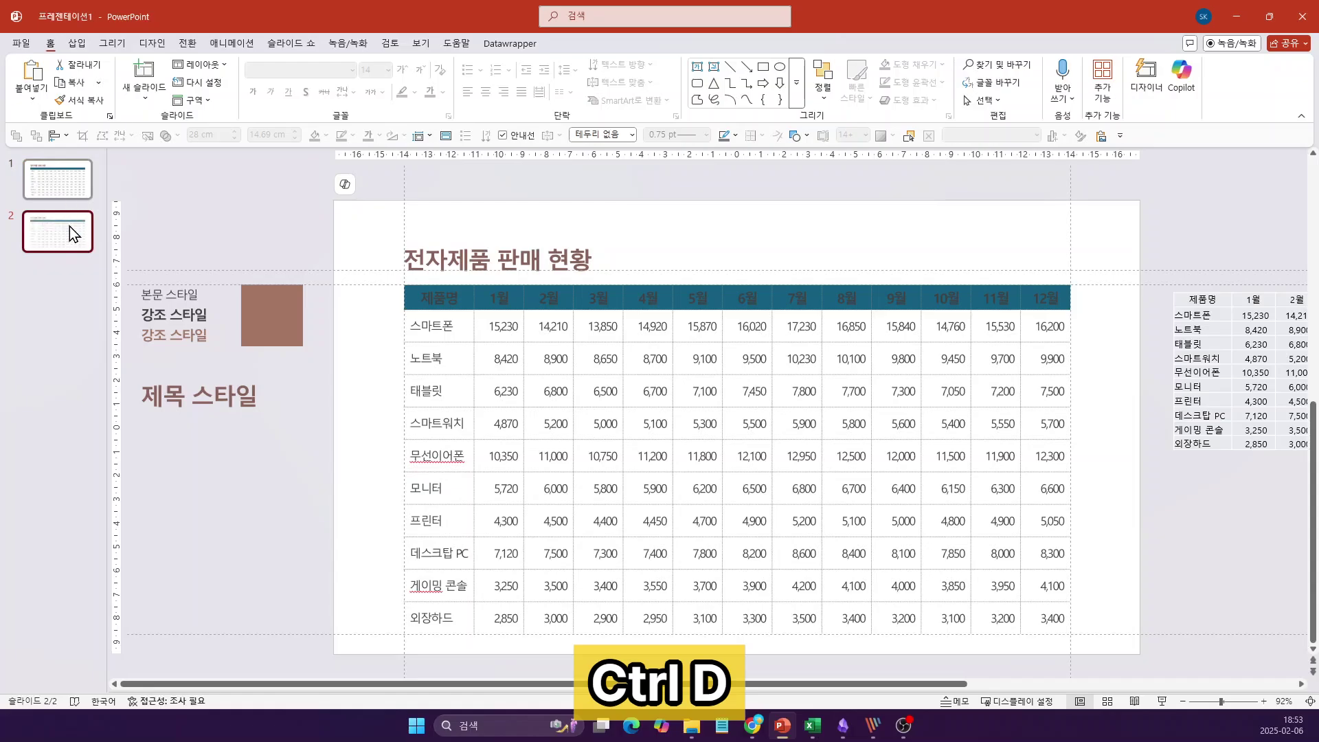
pyautogui.hotkey('ctrl', 'd')
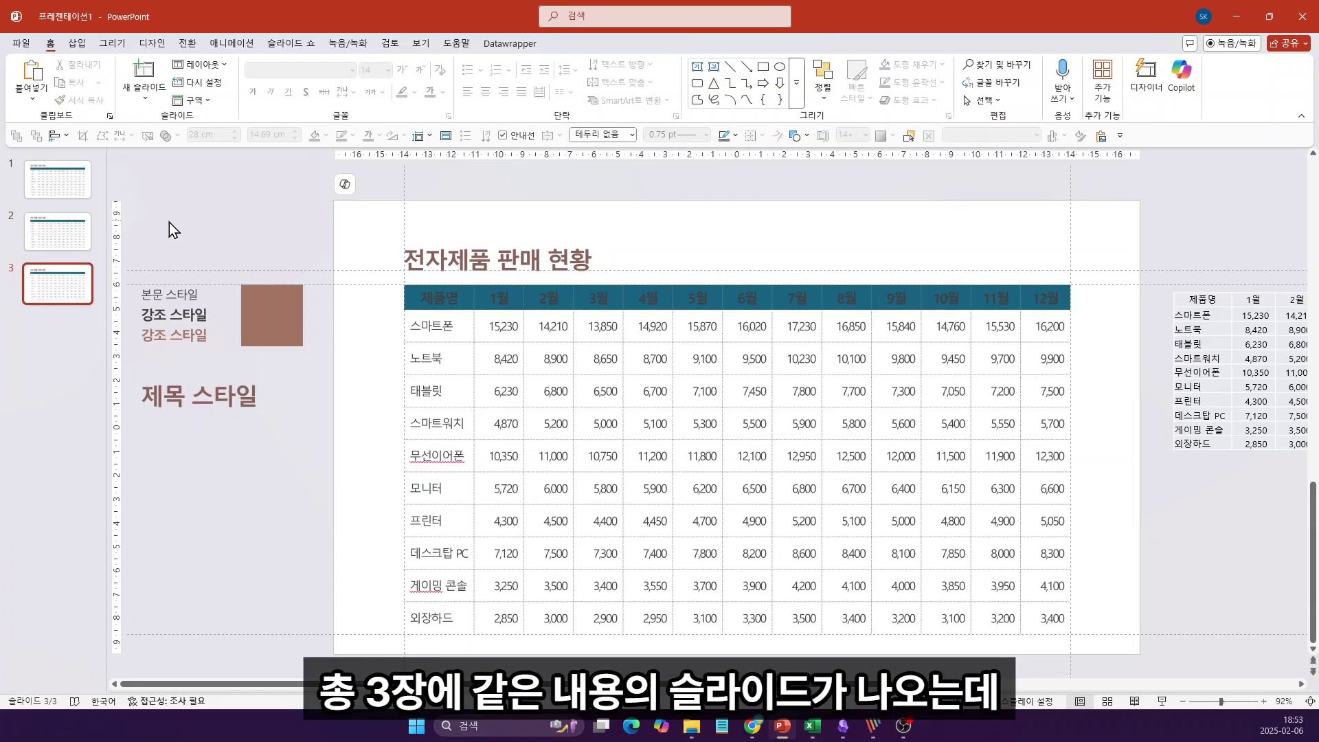
pyautogui.click(77, 196)
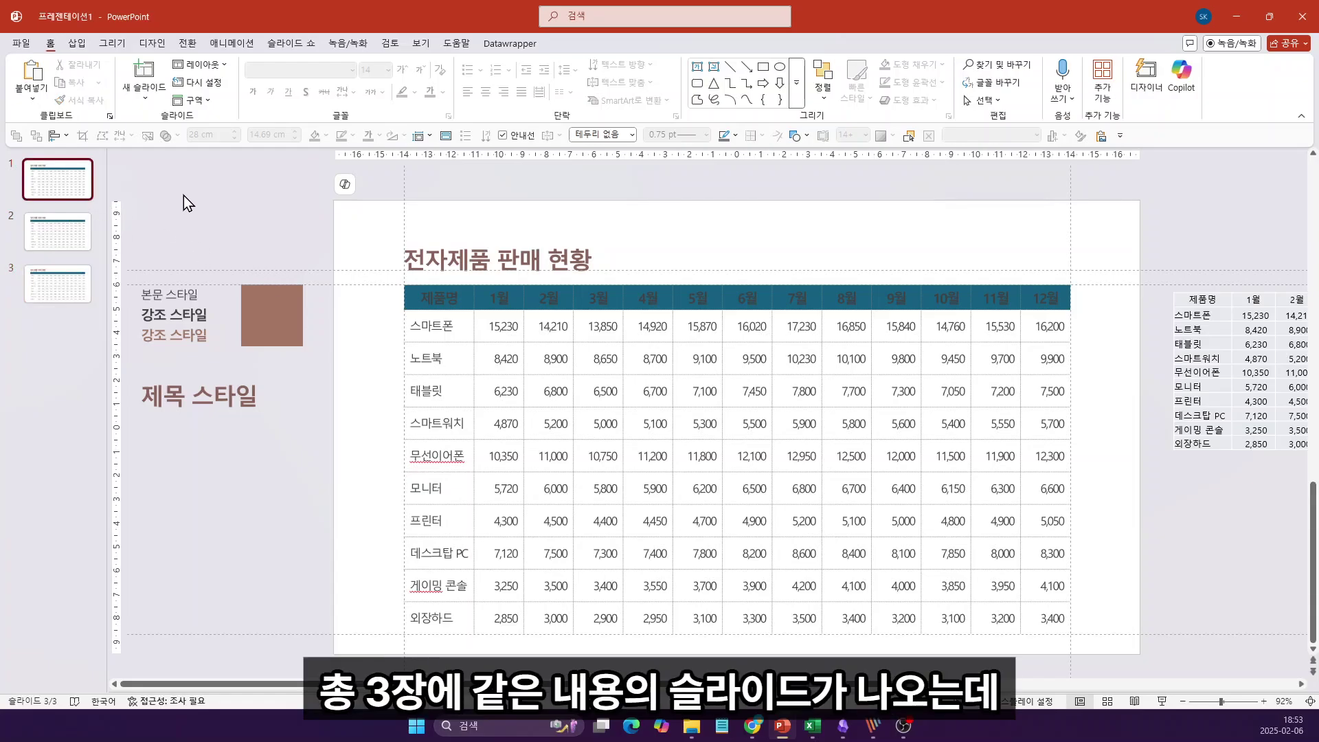
pyautogui.moveTo(104, 212); pyautogui.dragTo(6, 200)
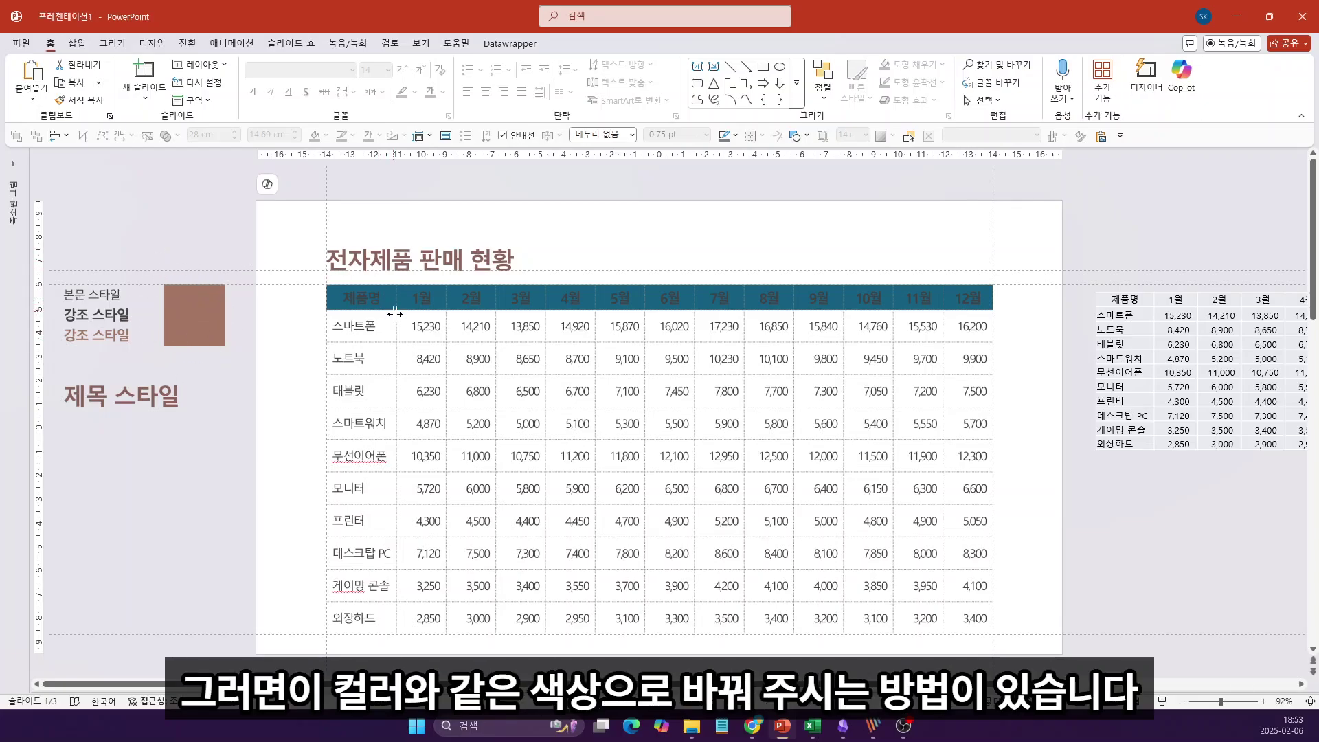
# Fill the header row from 제품명 to 12월 with the brown sampled by eyedropper from the square beside the slide.
pyautogui.moveTo(370, 301); pyautogui.dragTo(976, 306)
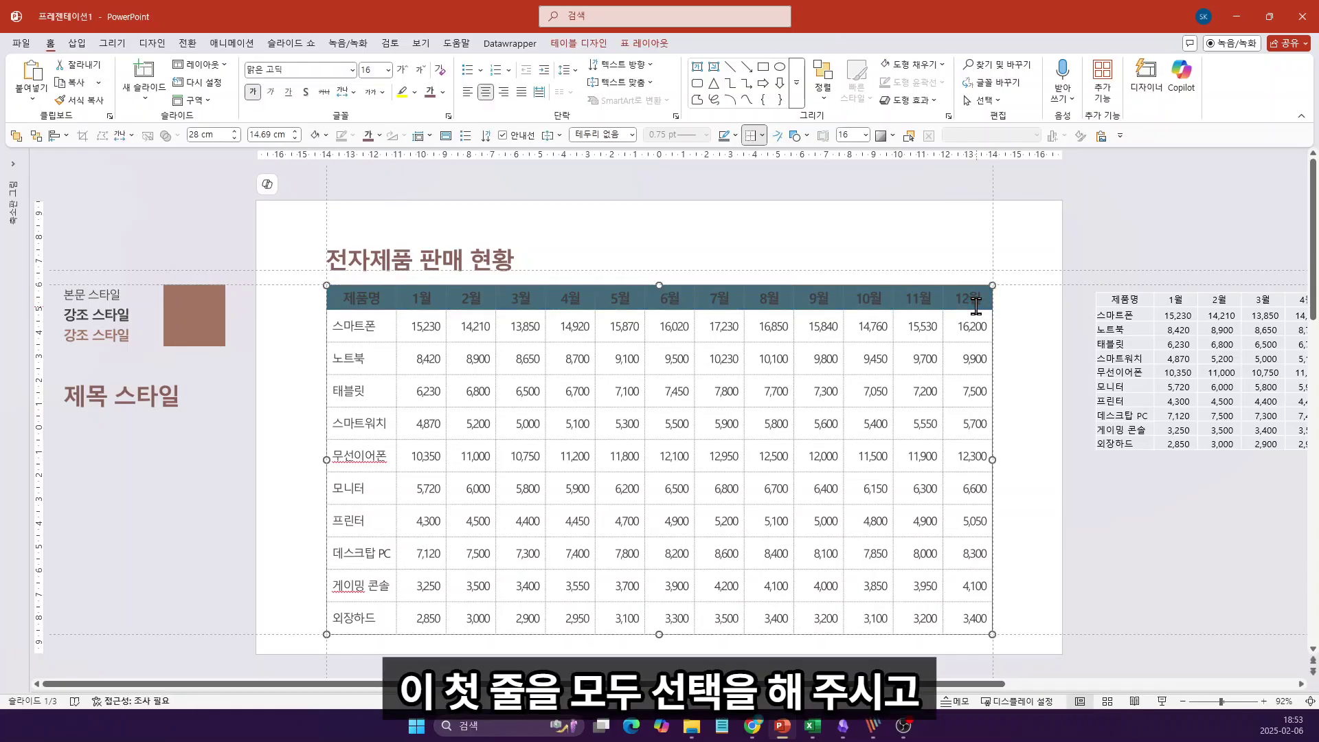
pyautogui.press('alt')
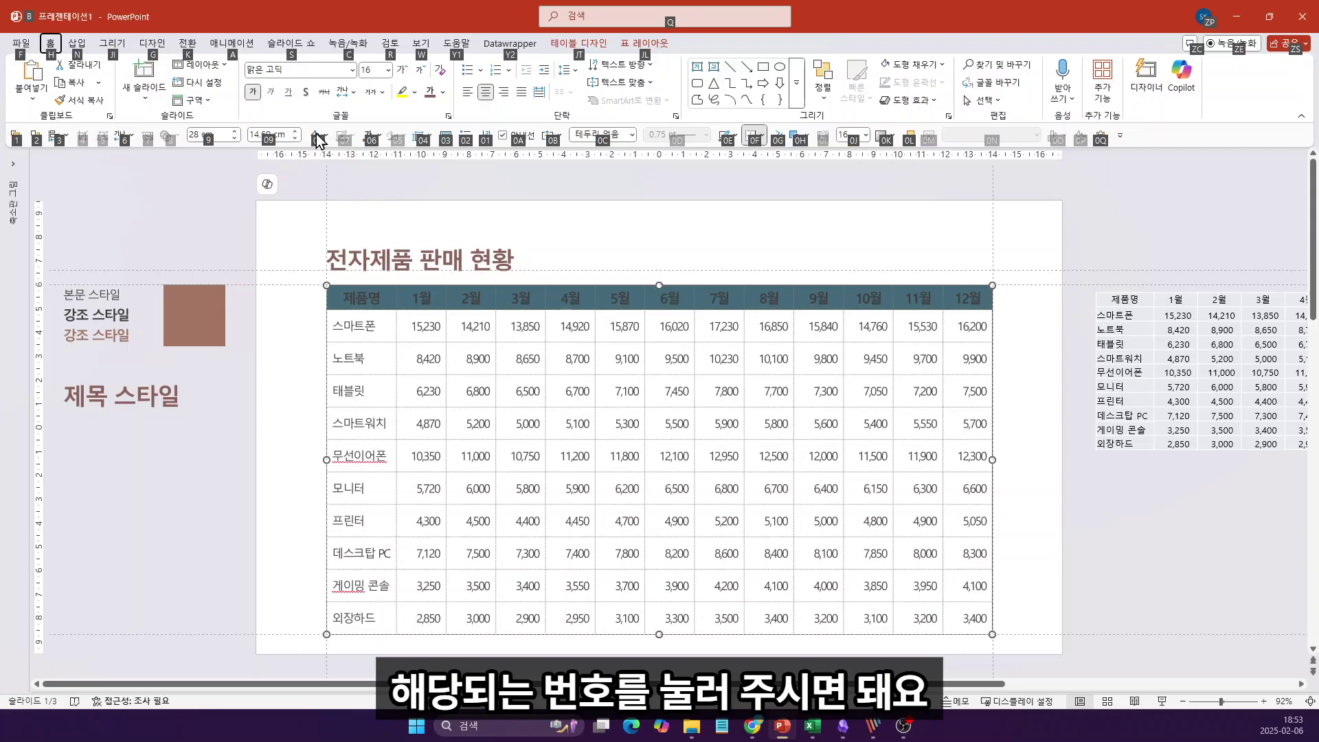
pyautogui.press('0')
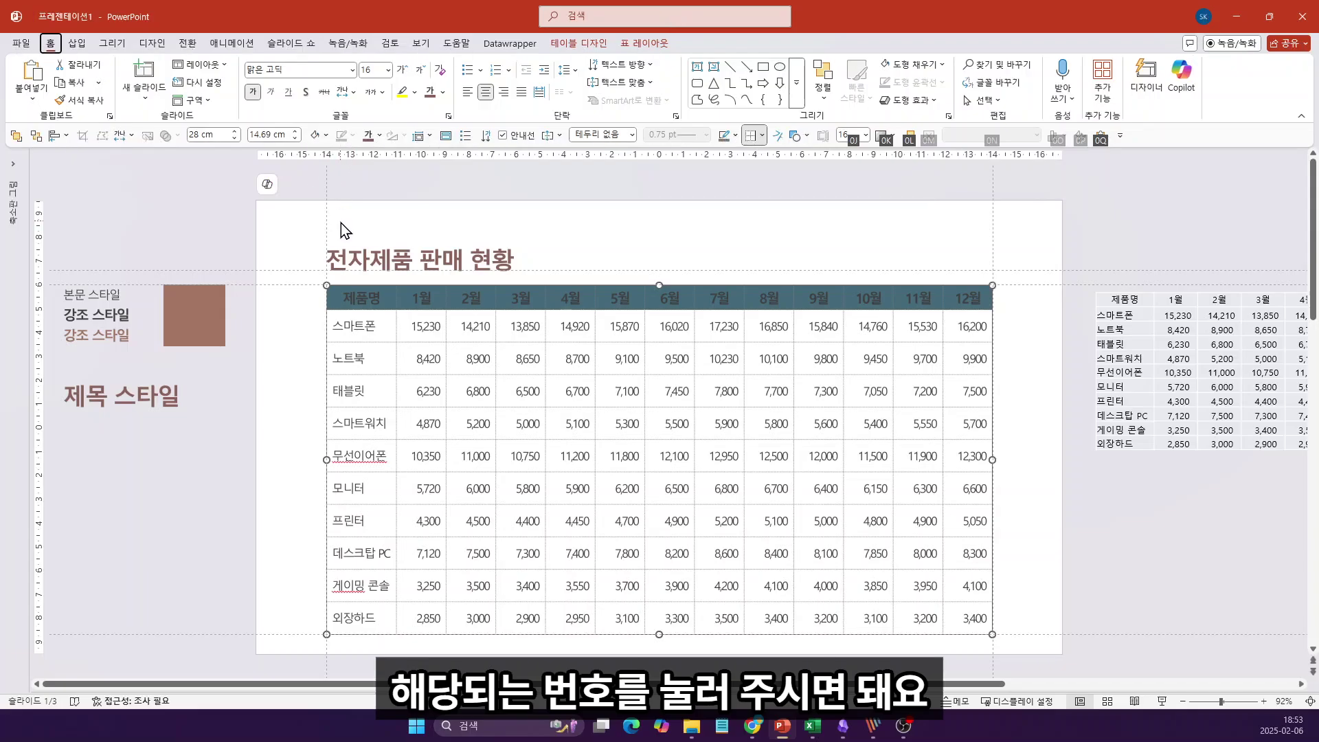
pyautogui.press('8')
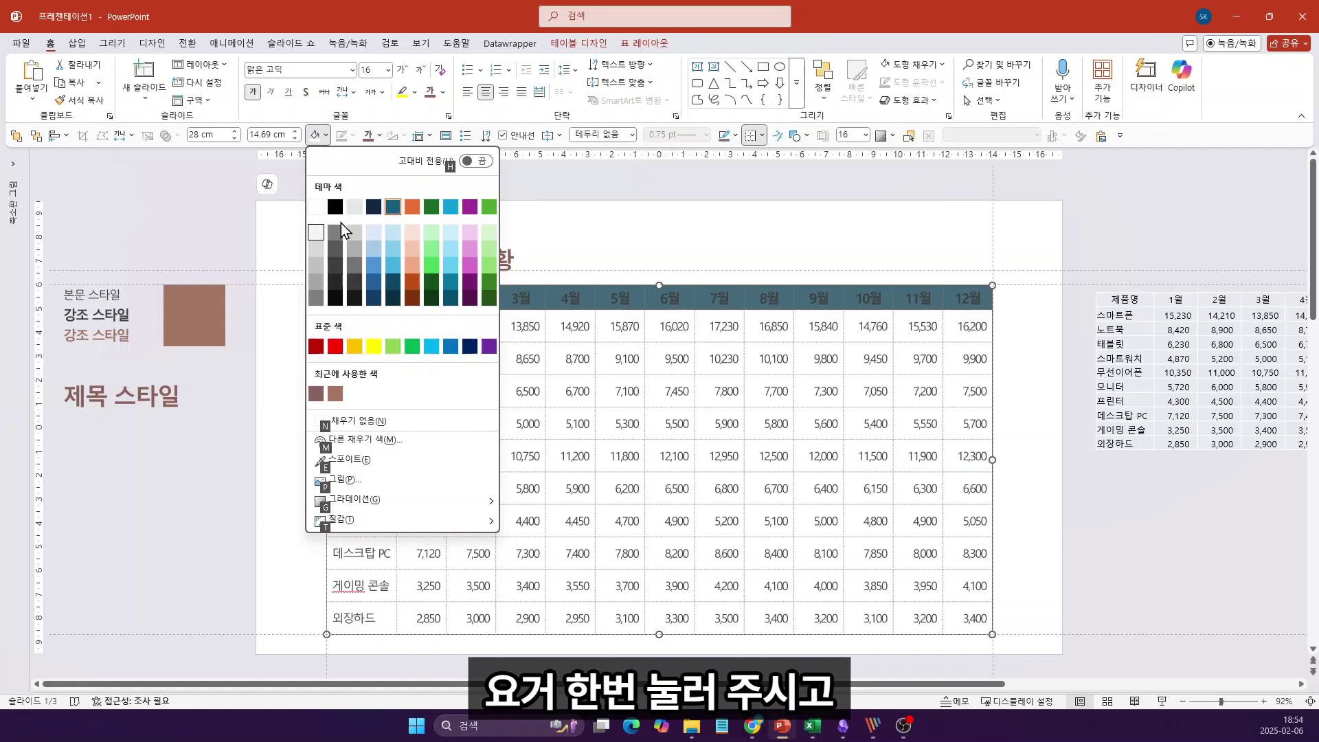
pyautogui.press('Tab')
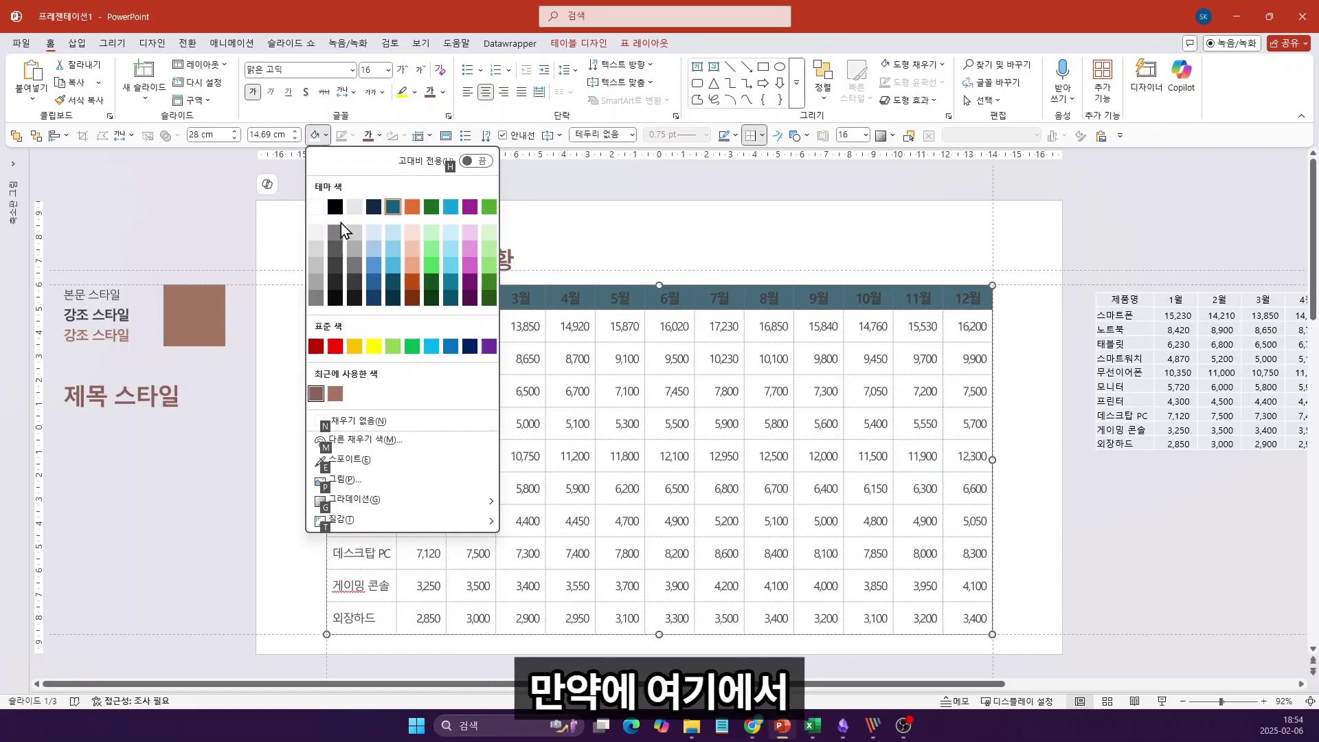
pyautogui.press('Tab')
pyautogui.press('Tab')
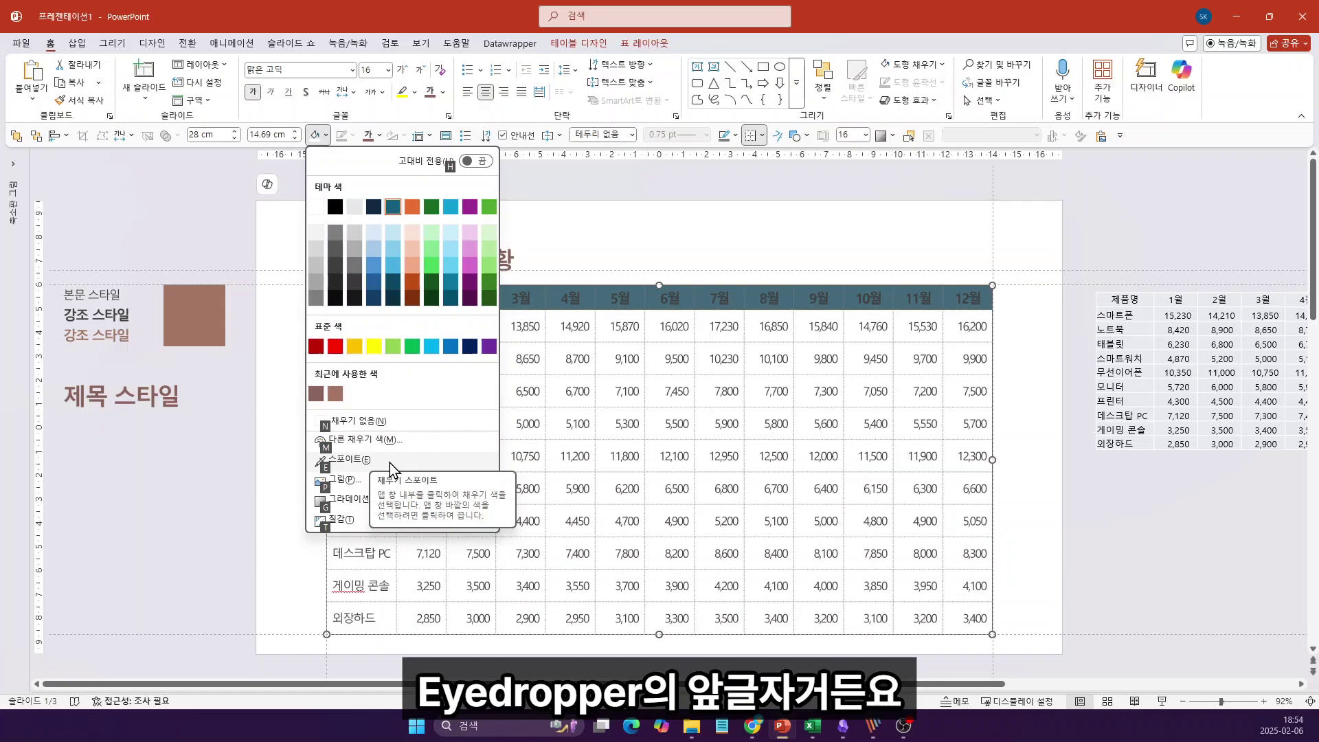
pyautogui.press('e')
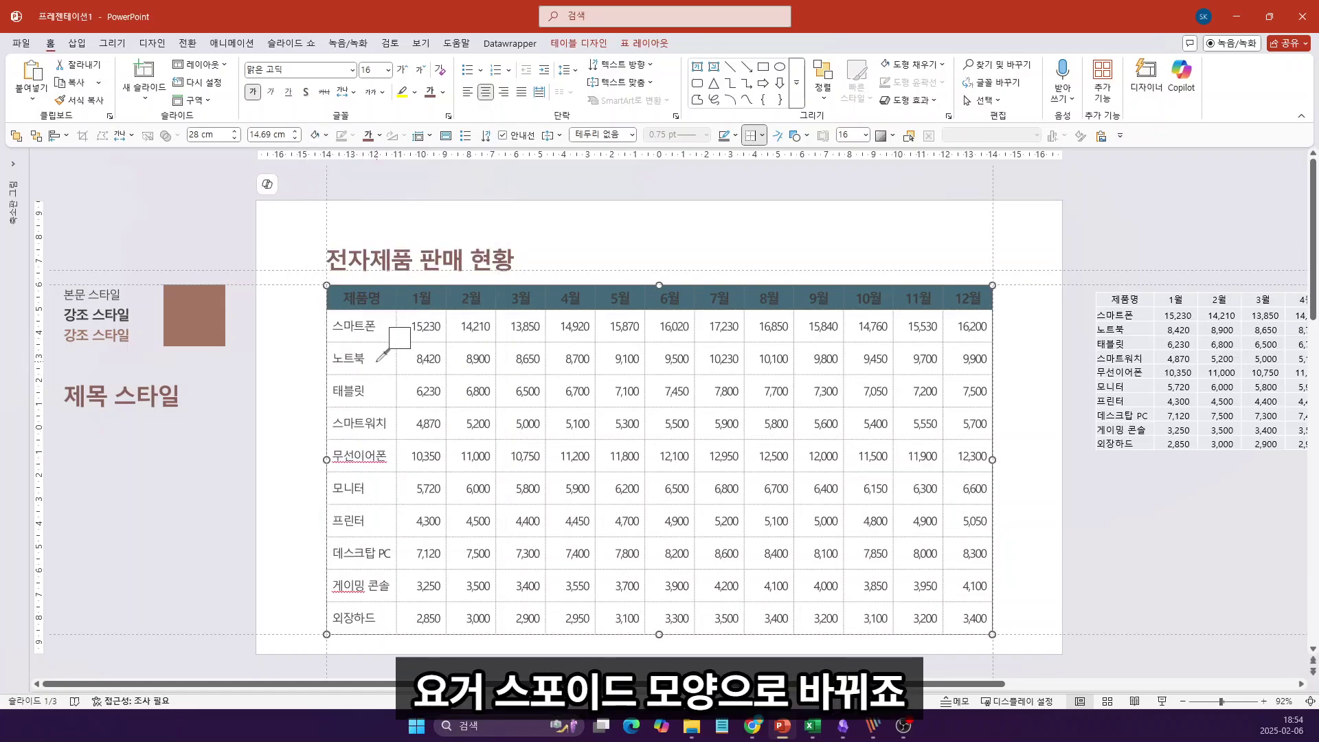
pyautogui.click(206, 321)
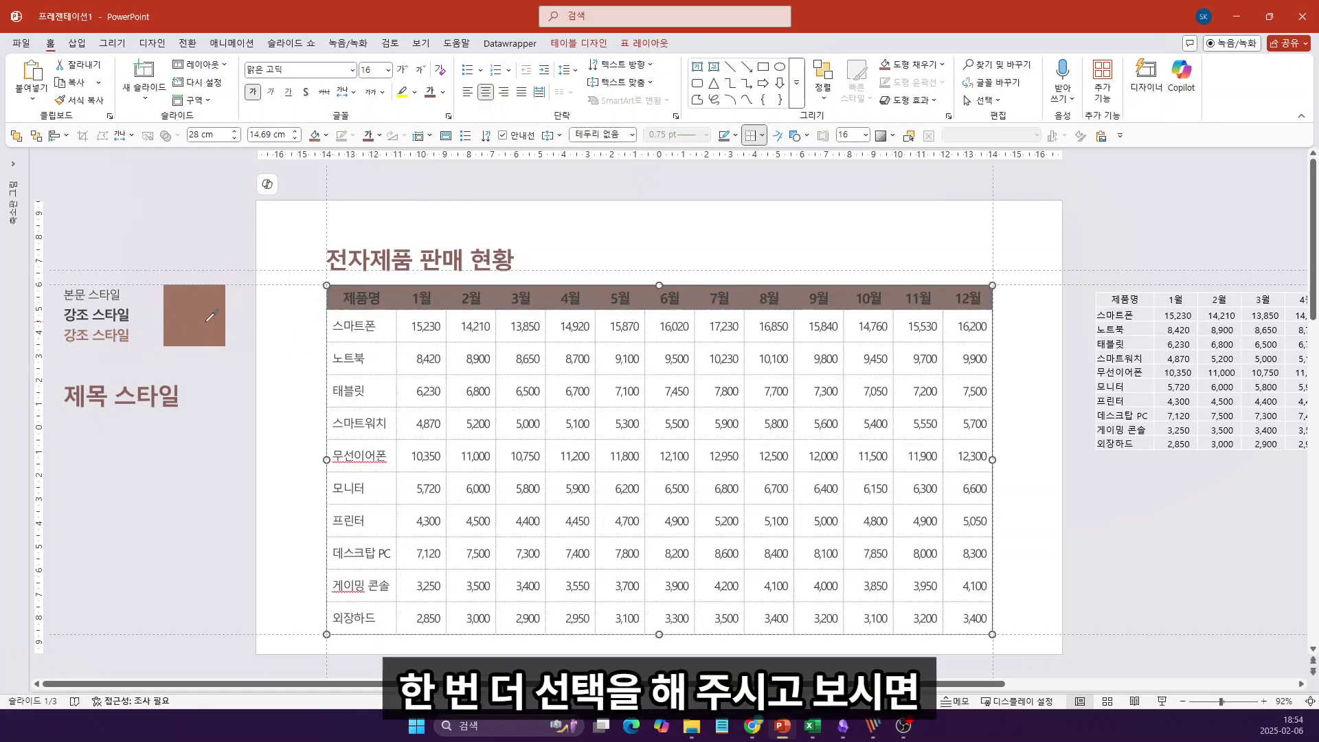
# Set the header row's font colour from 제품명 to 12월 to white, then deselect the table.
pyautogui.click(282, 343)
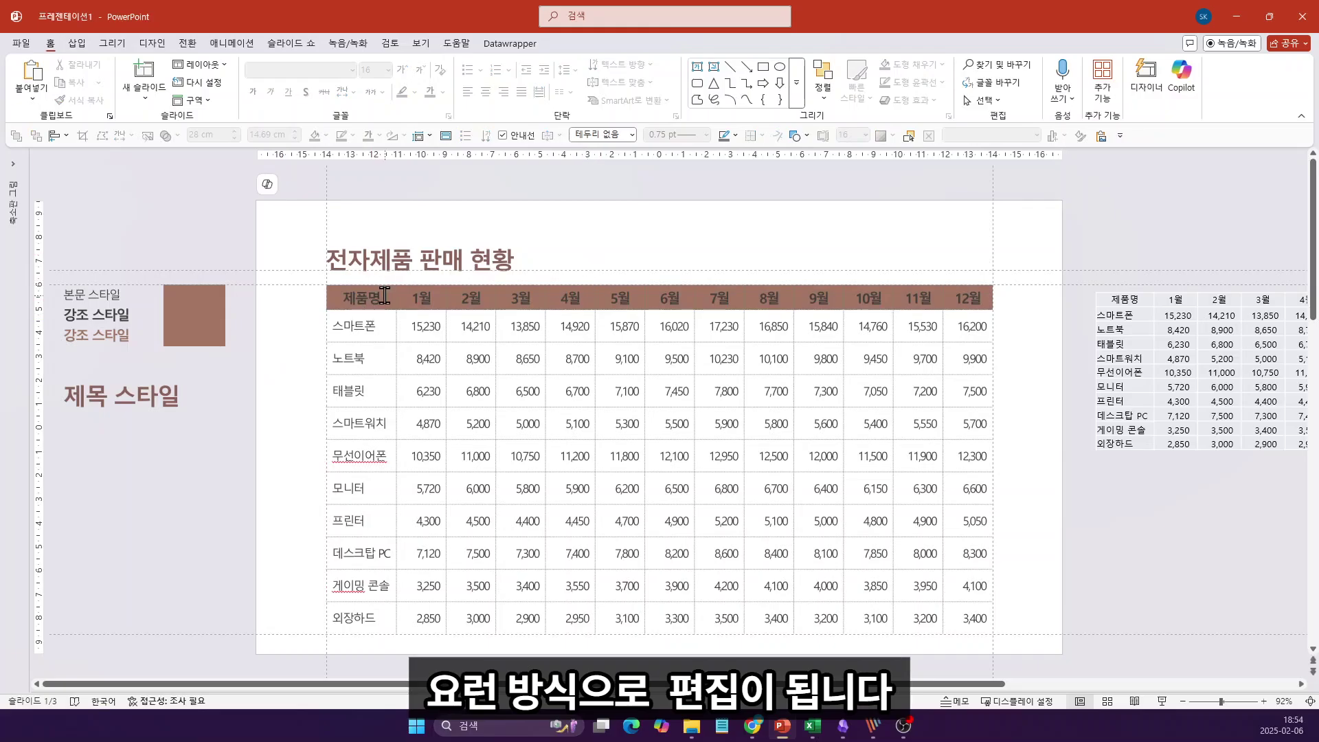
pyautogui.click(771, 306)
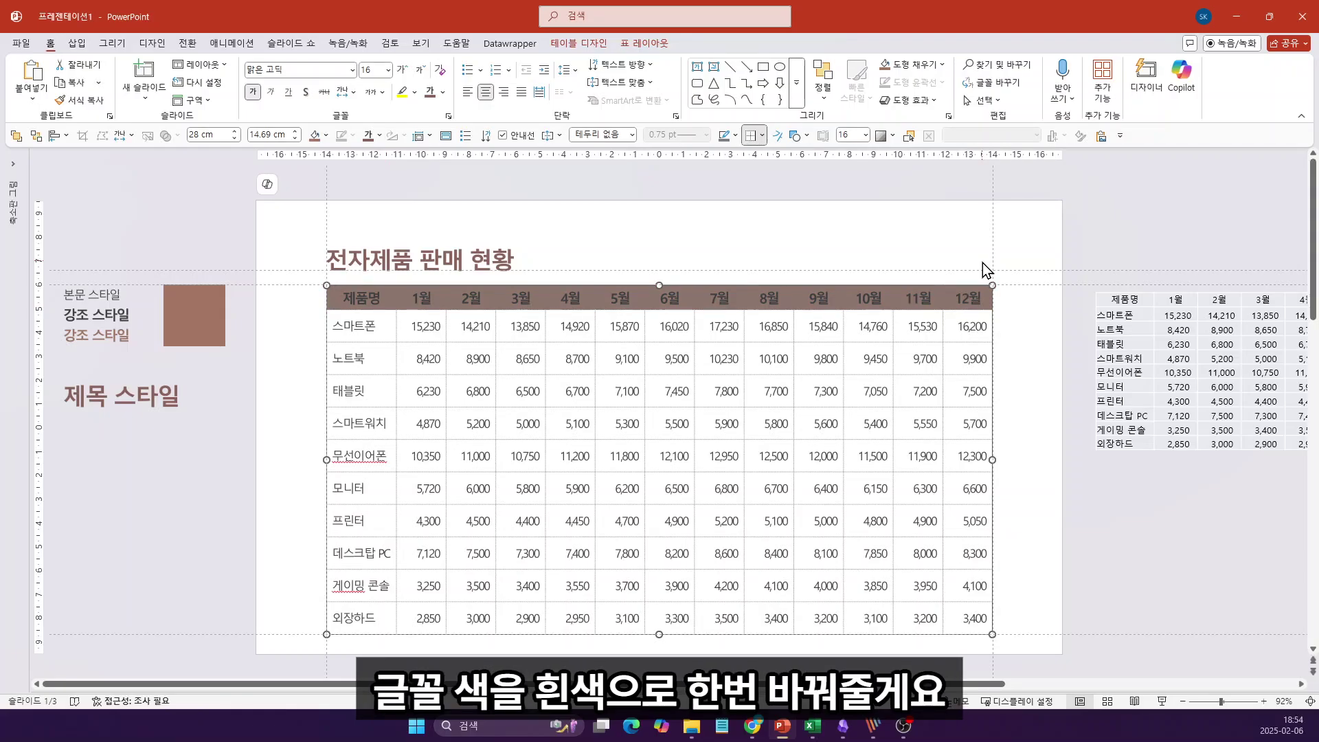
pyautogui.press('alt')
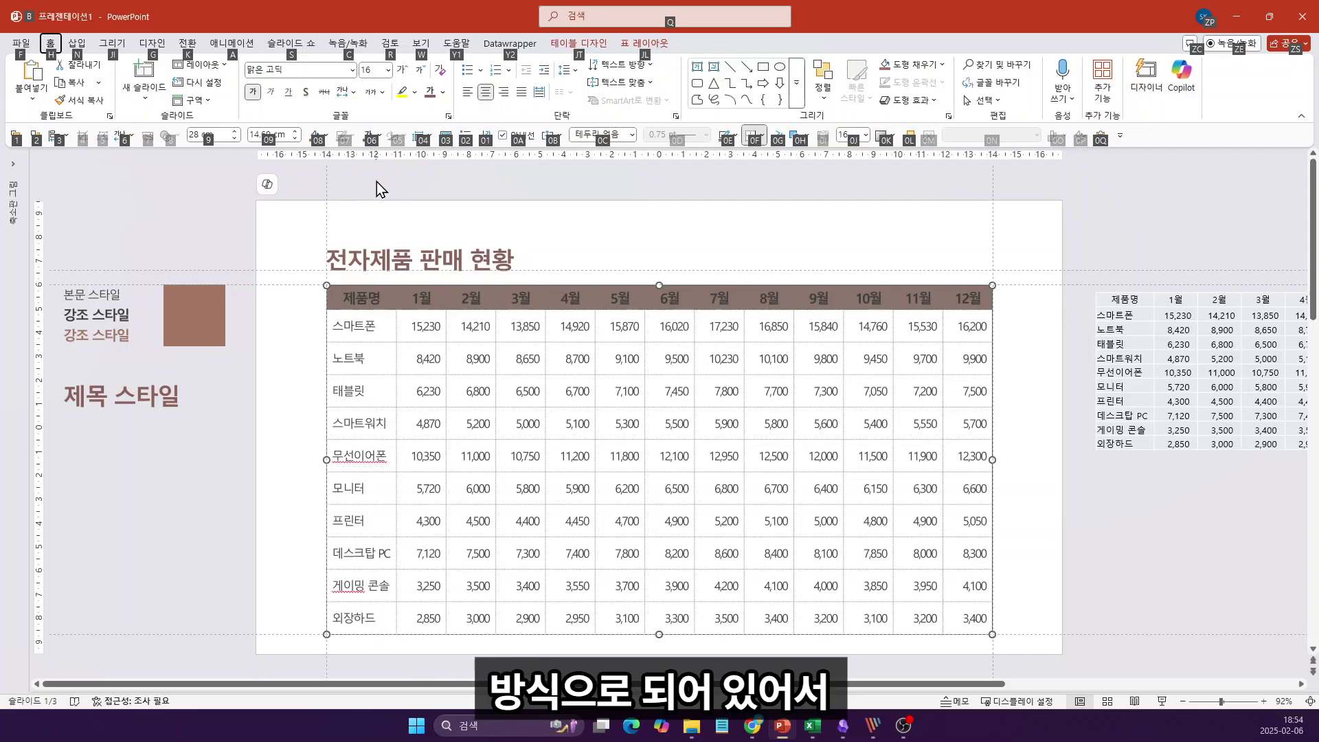
pyautogui.press('0')
pyautogui.press('6')
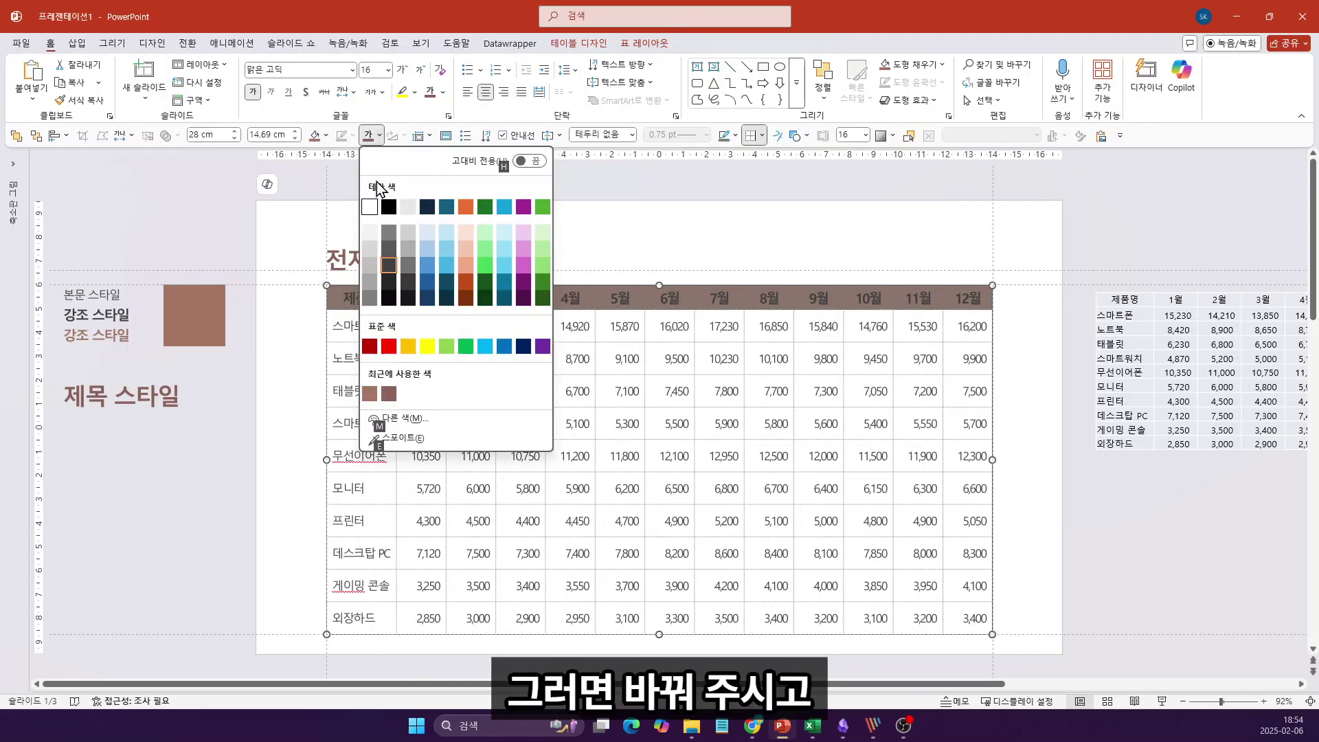
pyautogui.press('Up')
pyautogui.press('Up')
pyautogui.press('Up')
pyautogui.press('Left')
pyautogui.press('Return')
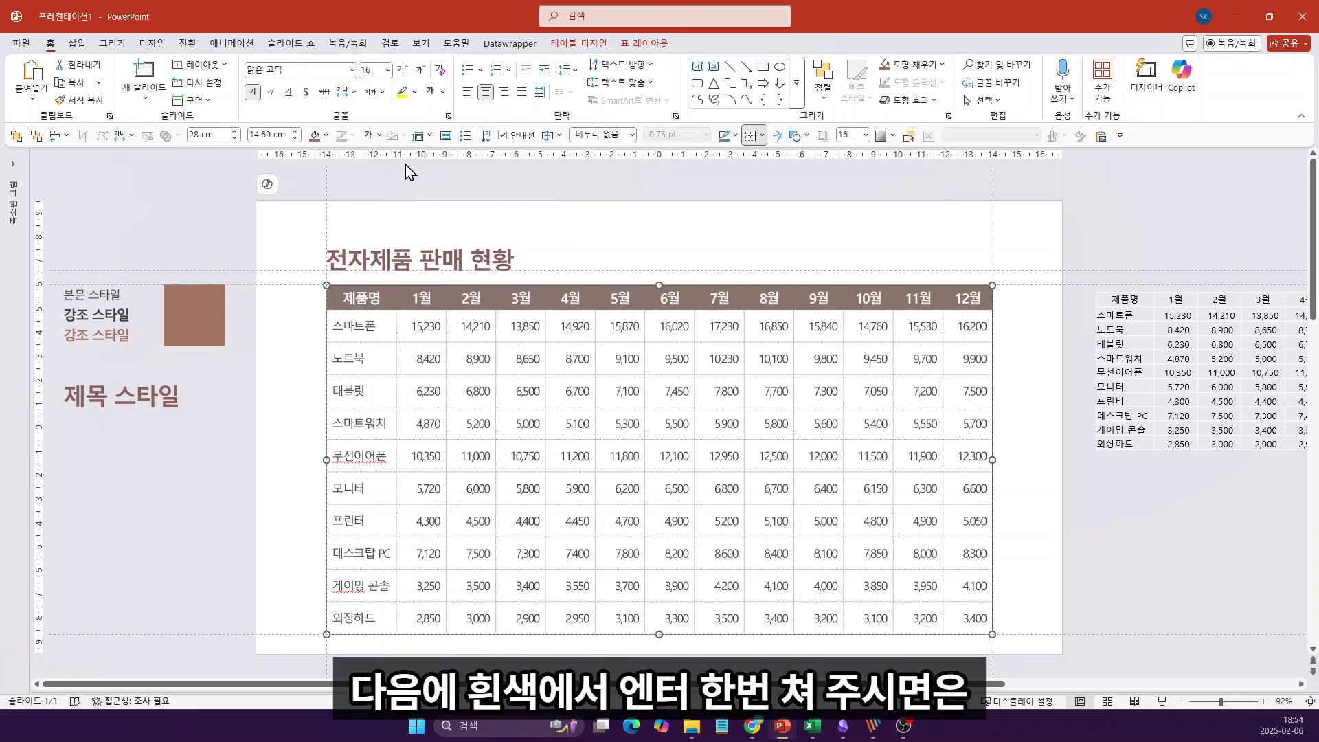
pyautogui.click(1020, 246)
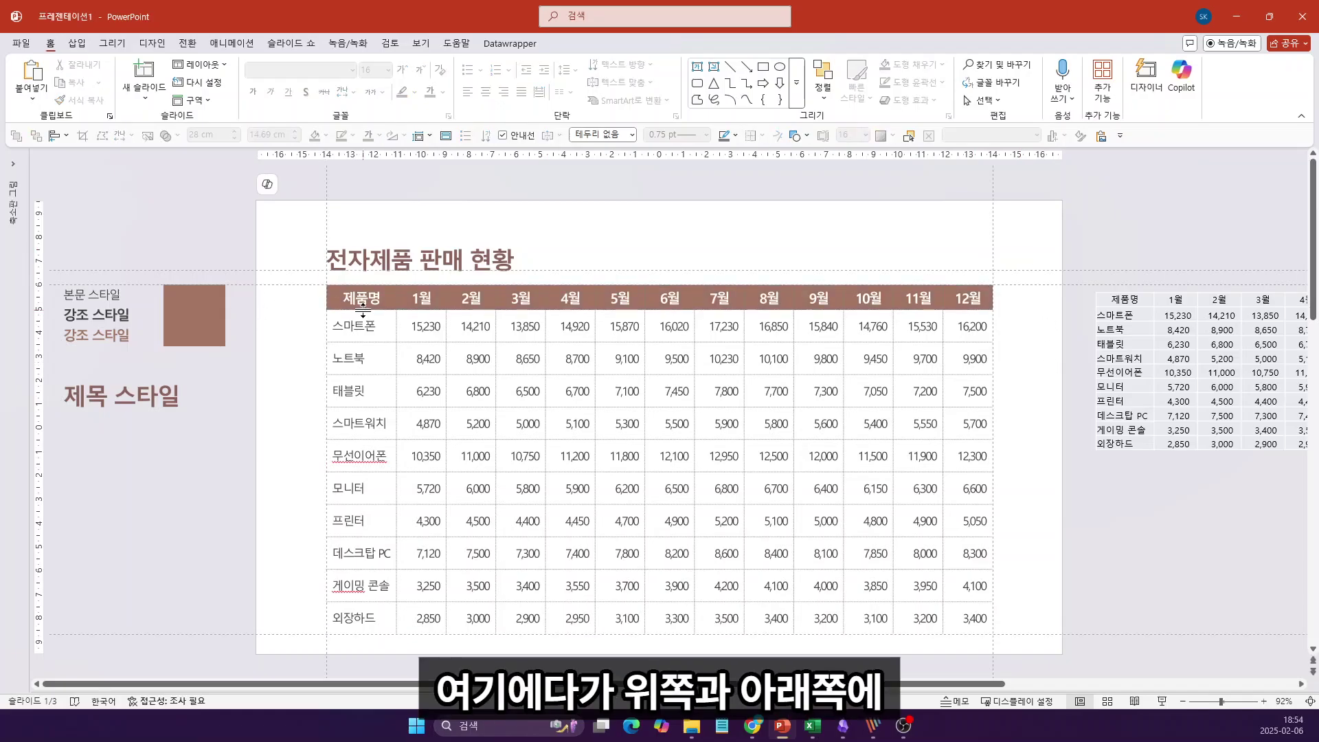
# Select the whole table and set the border line to a solid style with a 1 pt weight.
pyautogui.click(323, 285)
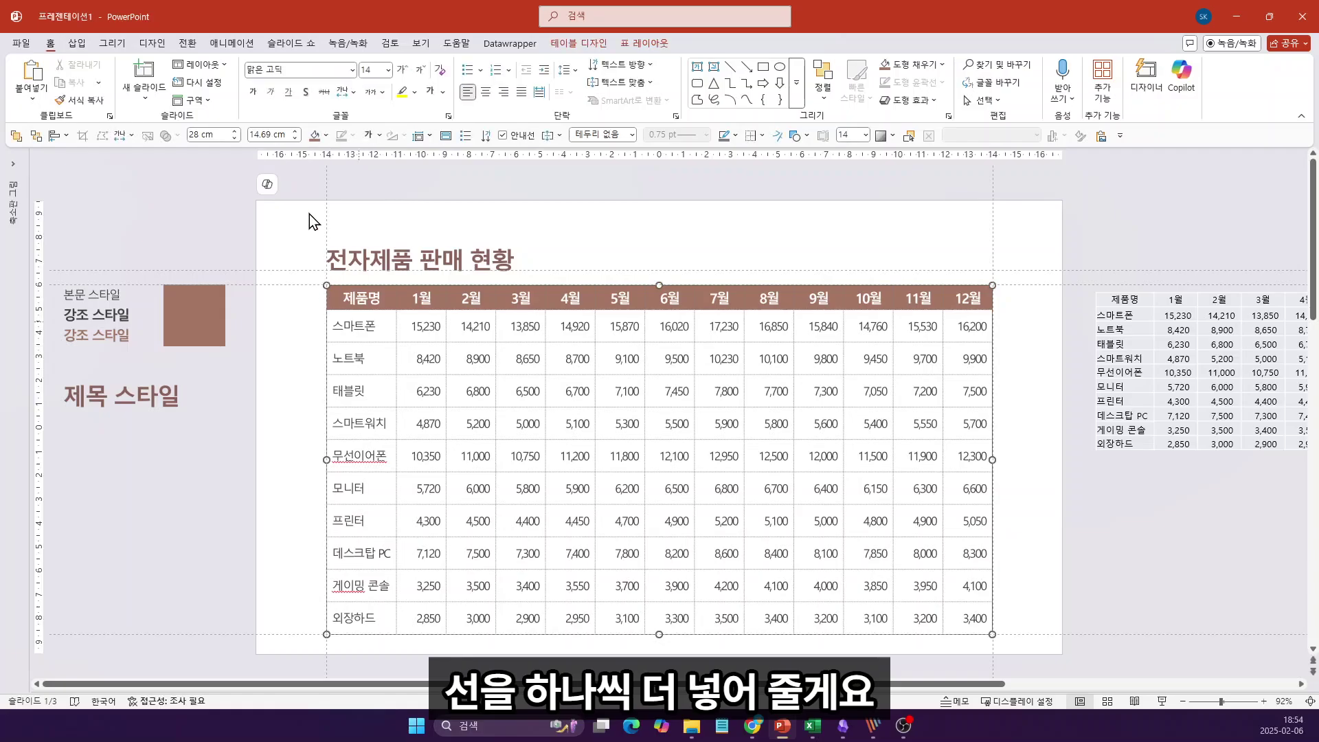
pyautogui.press('Escape')
pyautogui.press('alt')
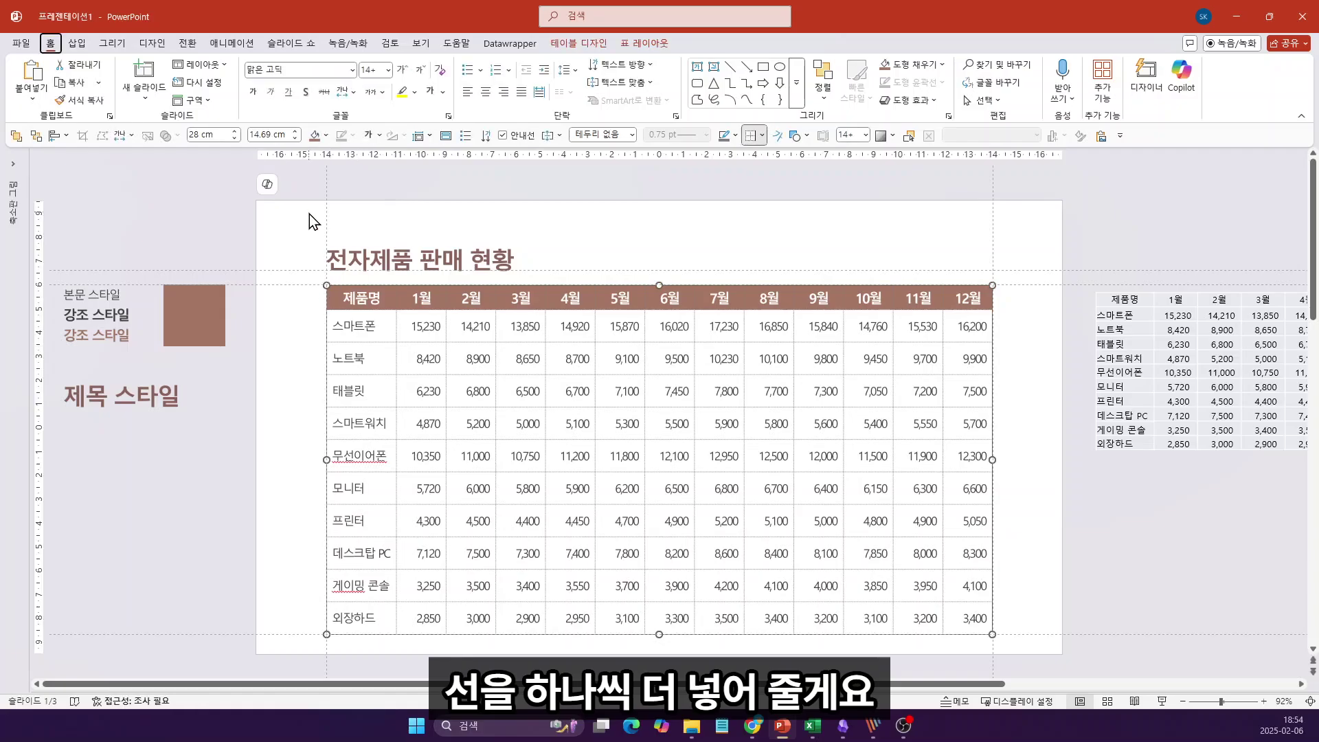
pyautogui.press('0')
pyautogui.press('c')
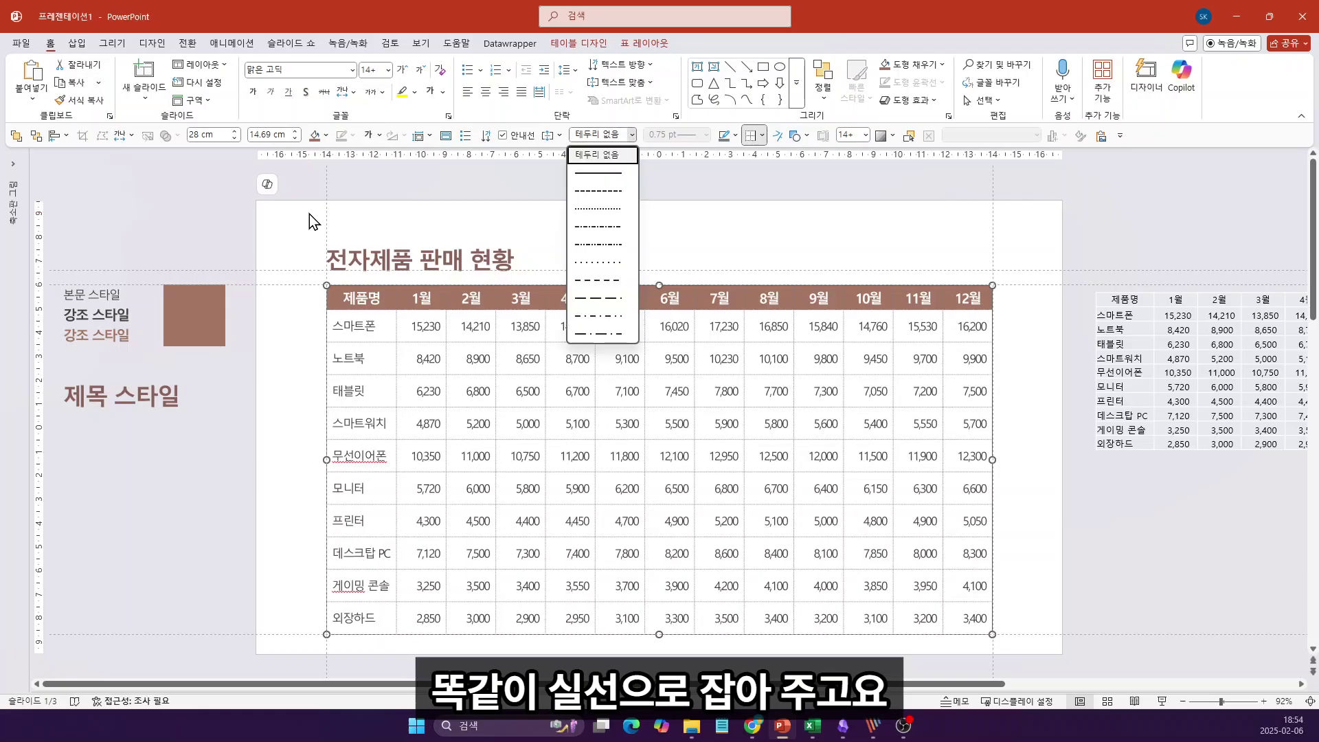
pyautogui.press('Return')
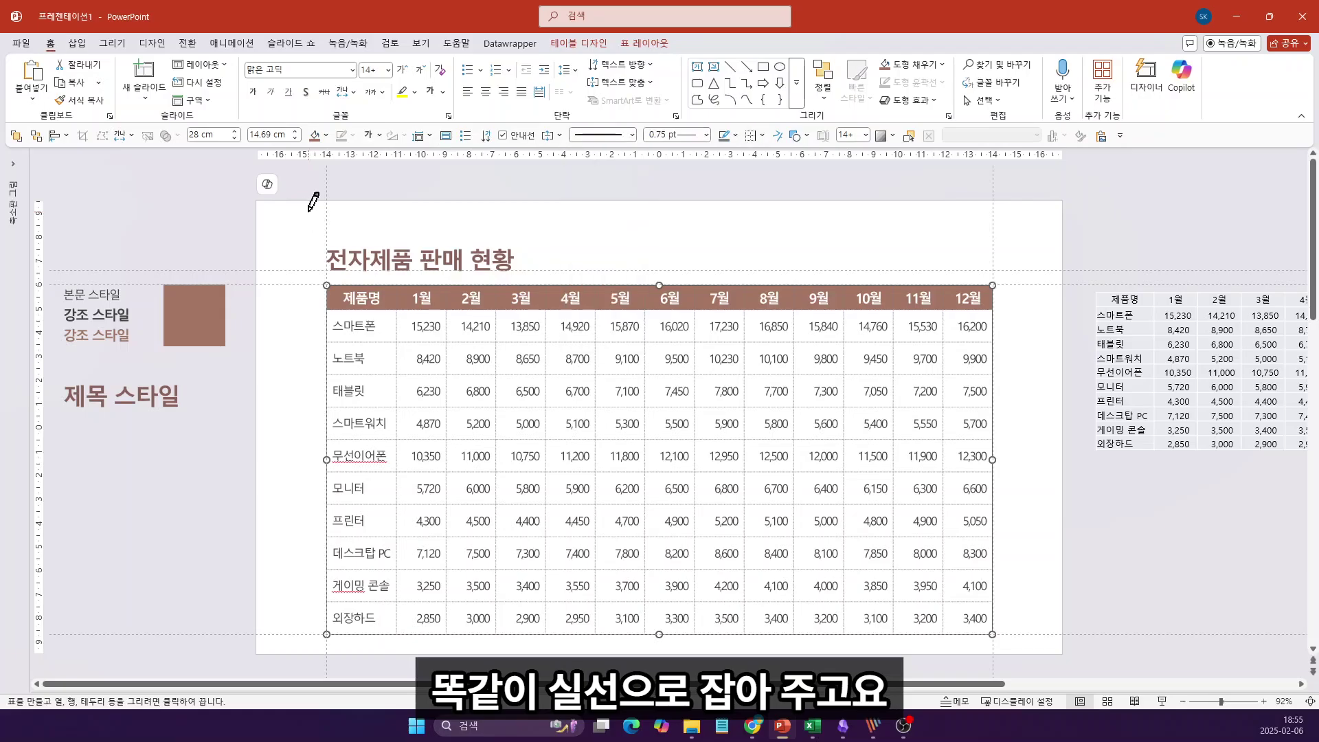
pyautogui.press('alt')
pyautogui.press('0')
pyautogui.press('d')
pyautogui.press('Down')
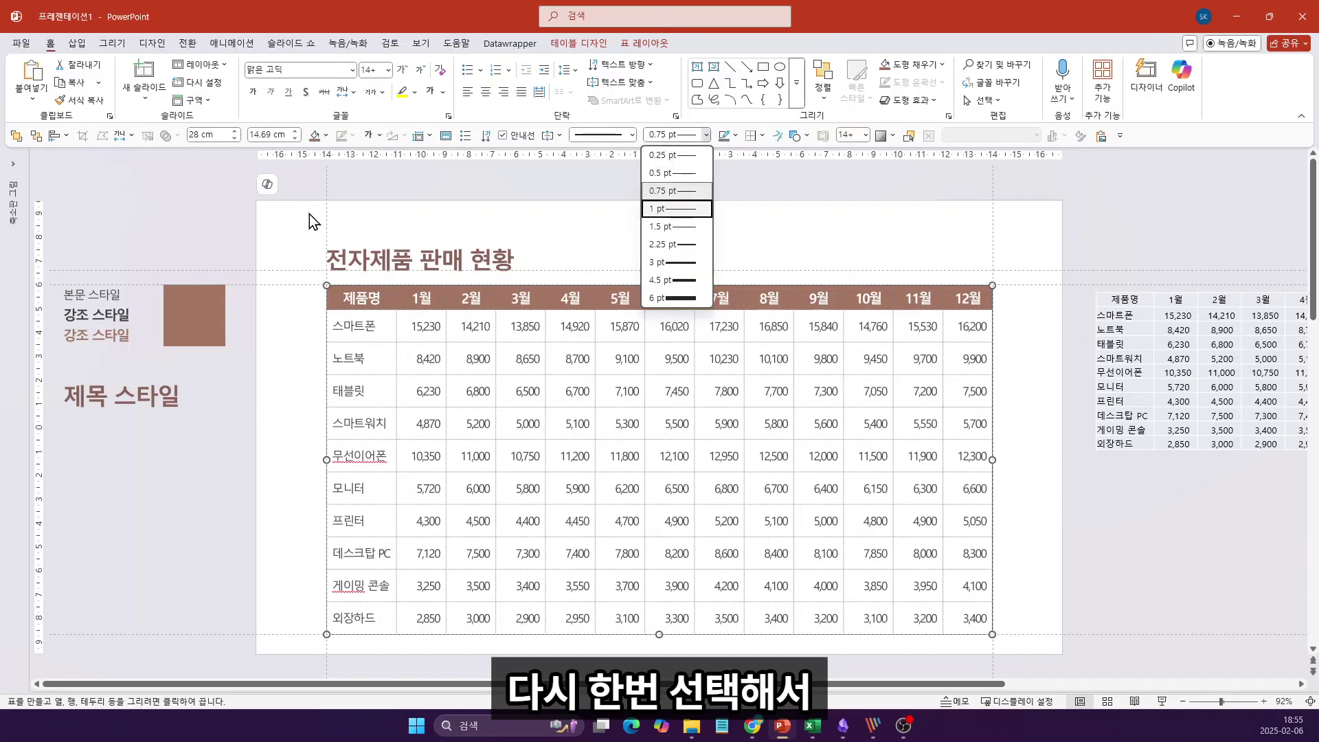
pyautogui.press('Return')
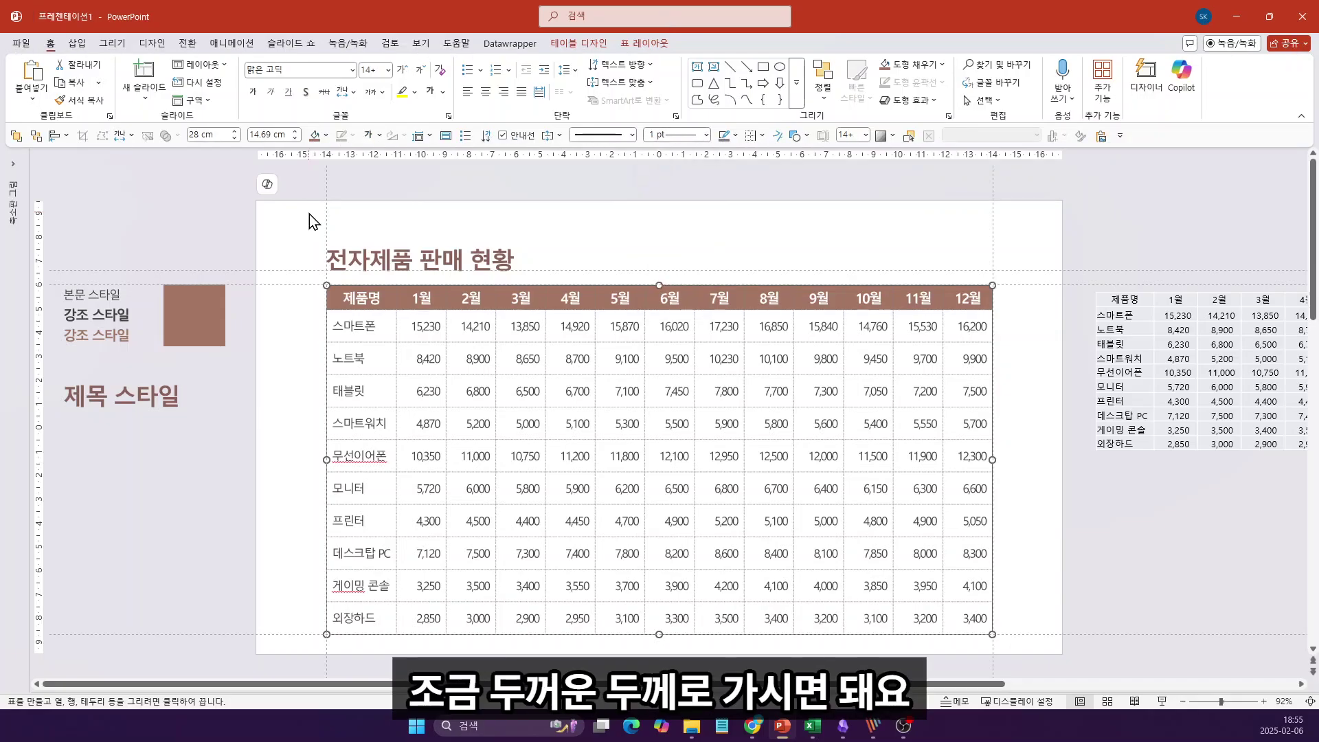
# Set the border line colour to the recently used brown.
pyautogui.press('alt')
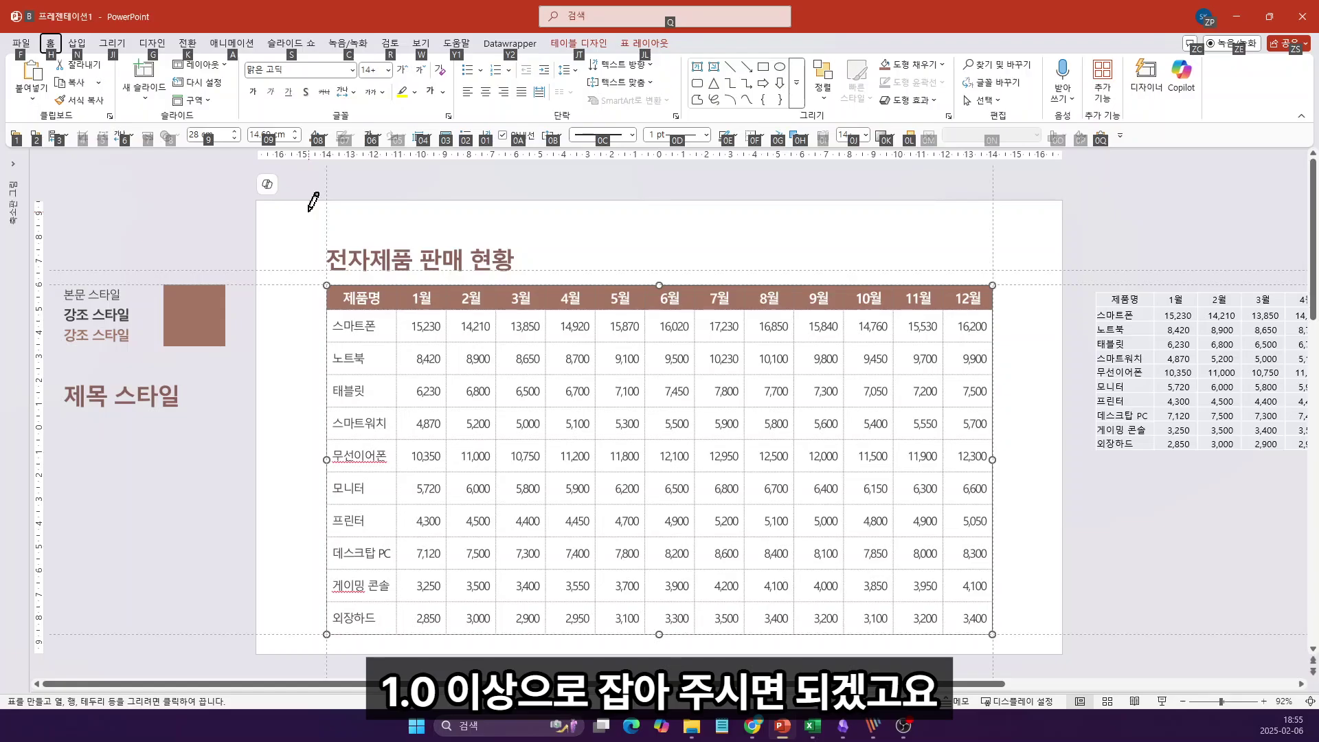
pyautogui.press('0')
pyautogui.press('e')
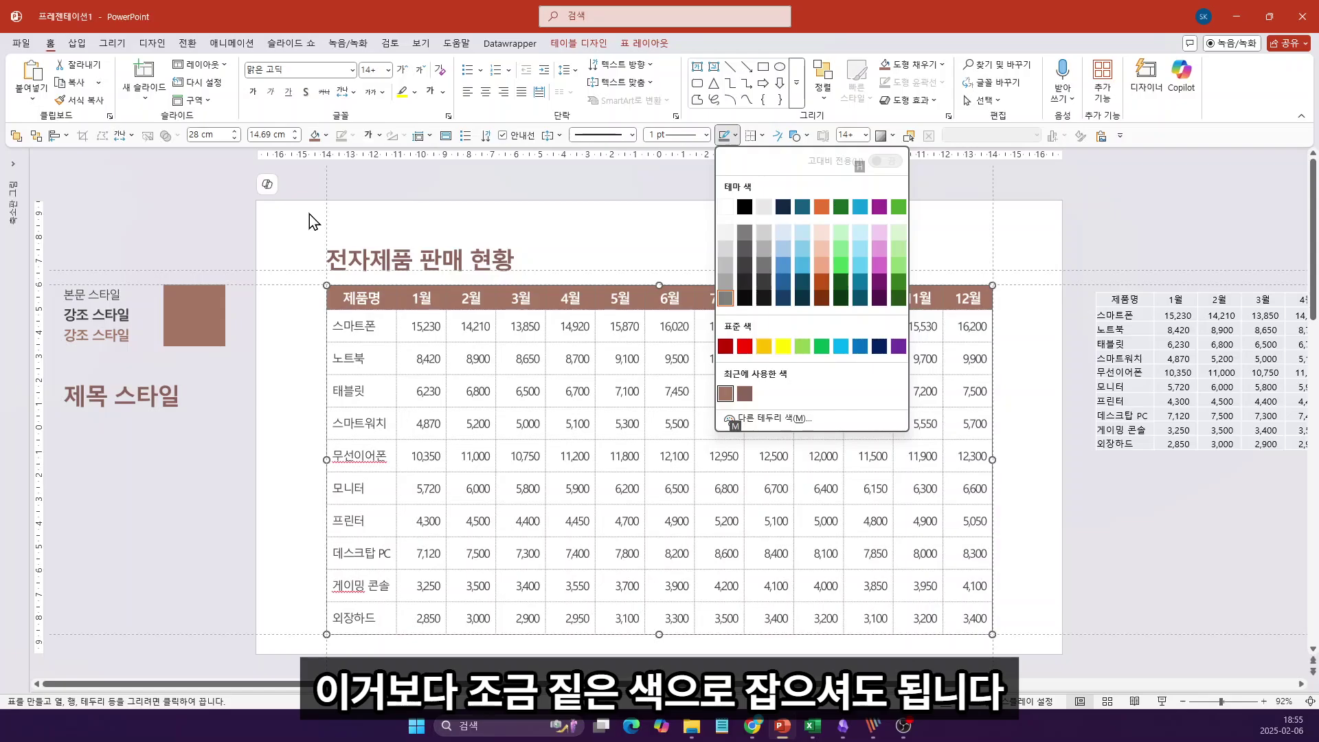
pyautogui.press('Escape')
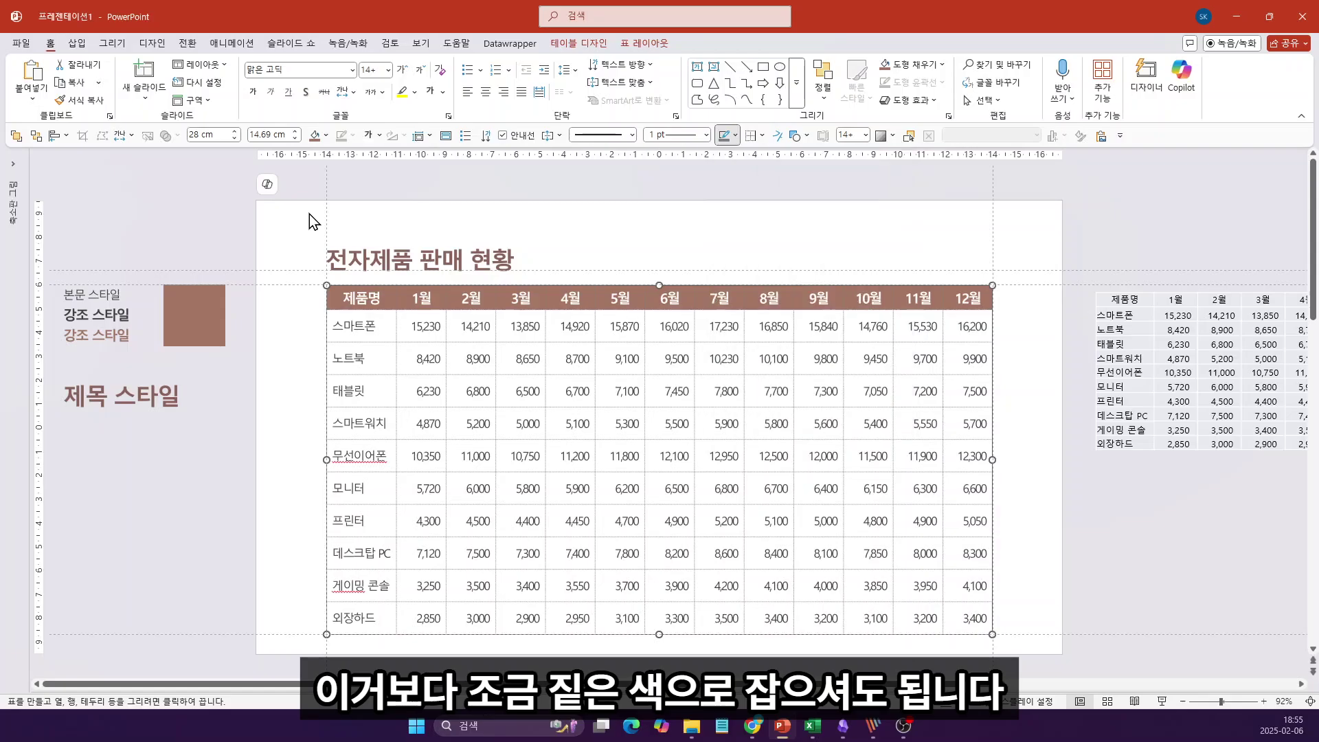
pyautogui.press('Escape')
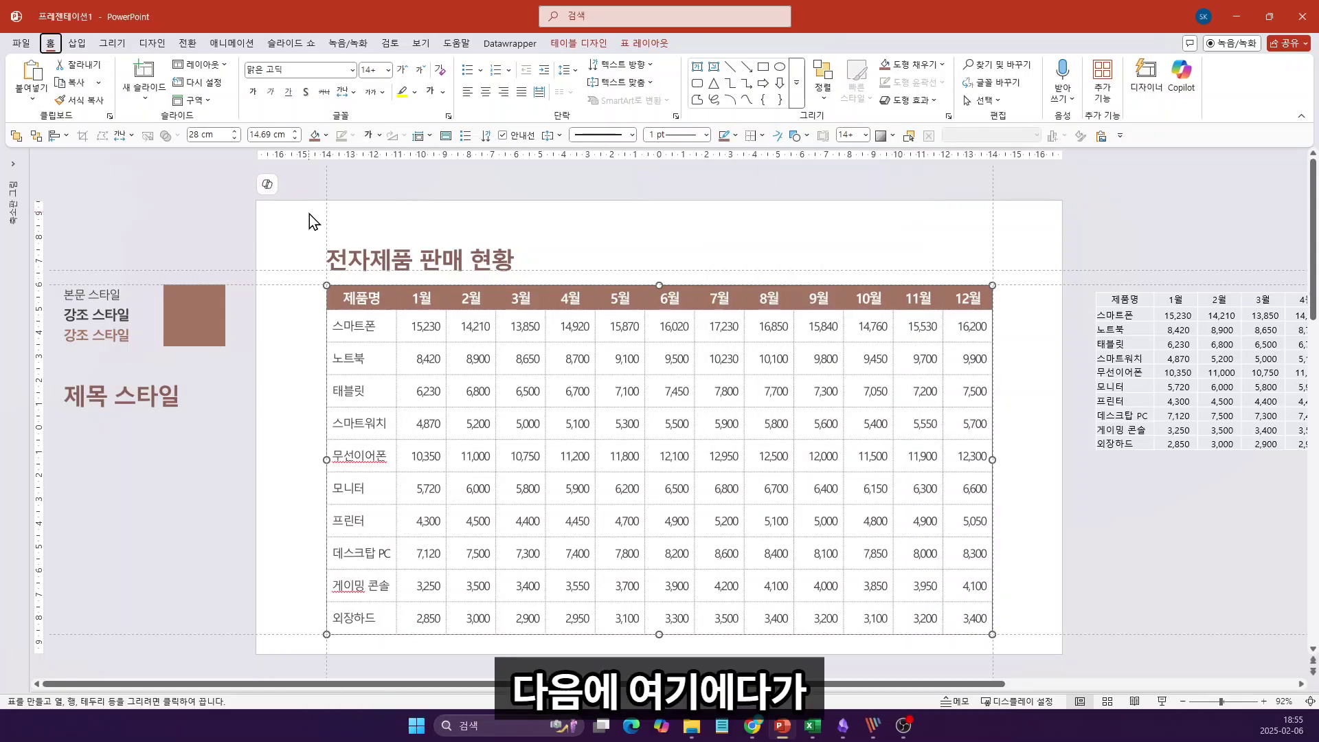
# Apply the line to the table's top border (위쪽 테두리) and bottom border (아래쪽 테두리), then deselect it and hide the guides.
pyautogui.press('alt')
pyautogui.press('0')
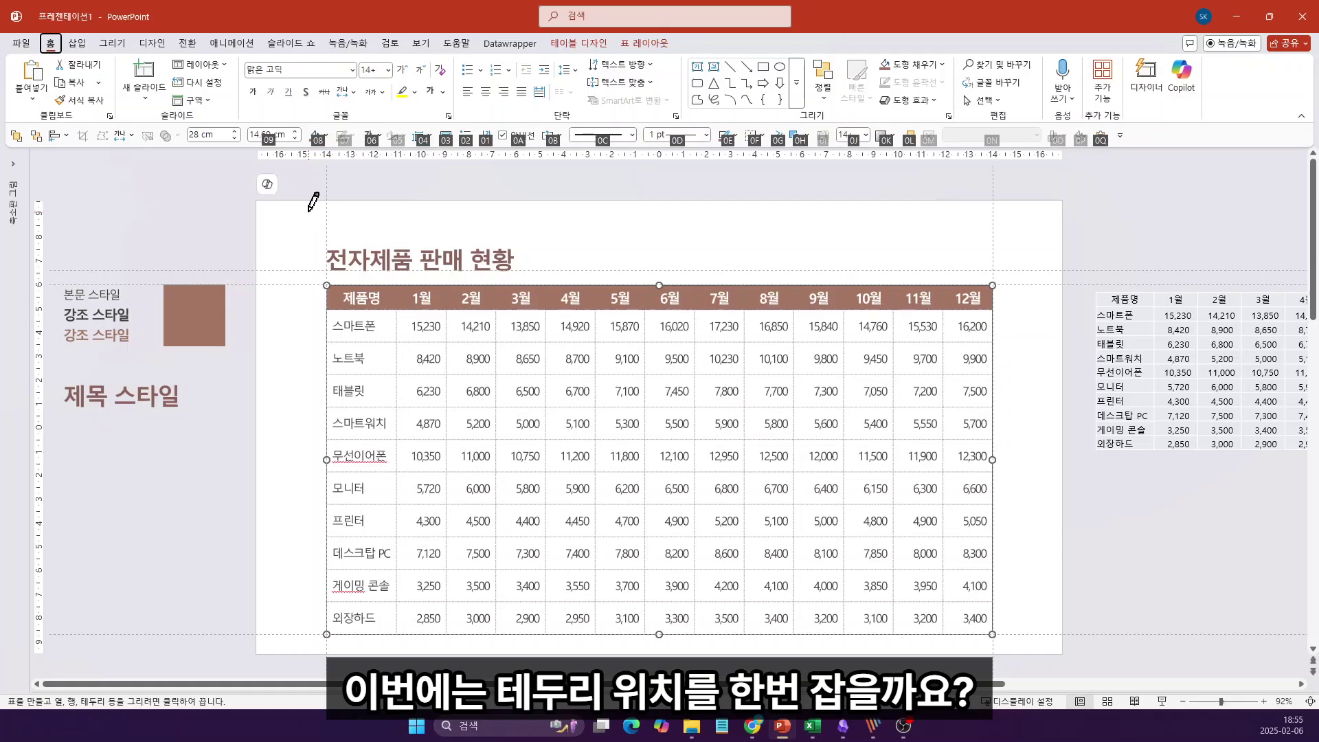
pyautogui.press('f')
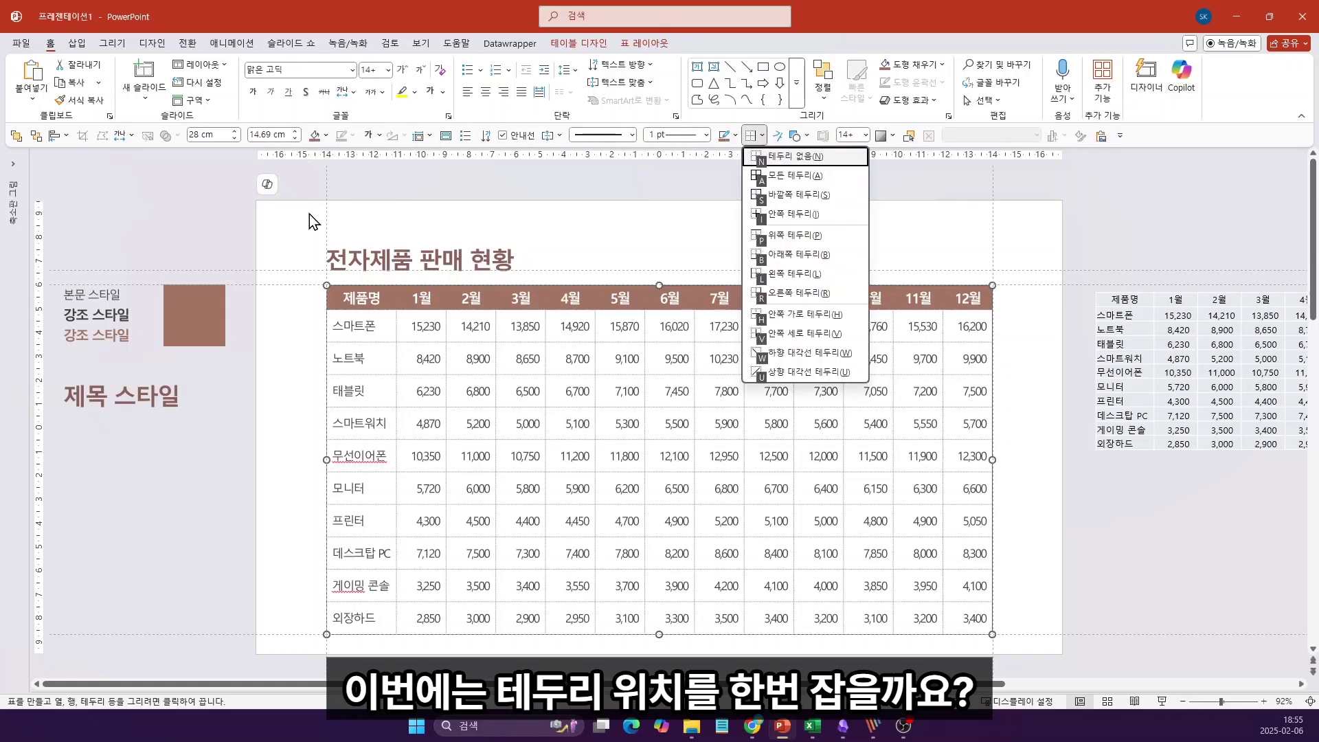
pyautogui.press('p')
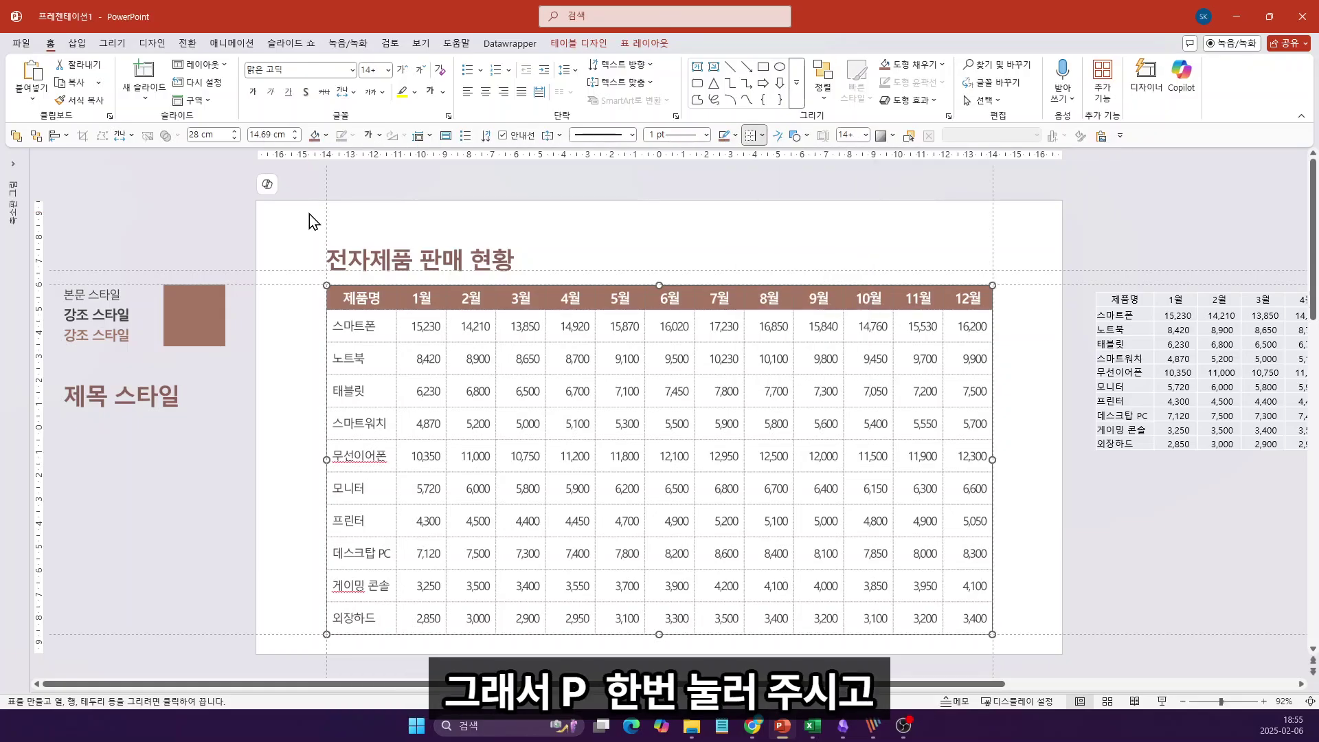
pyautogui.press('alt')
pyautogui.press('0')
pyautogui.press('b')
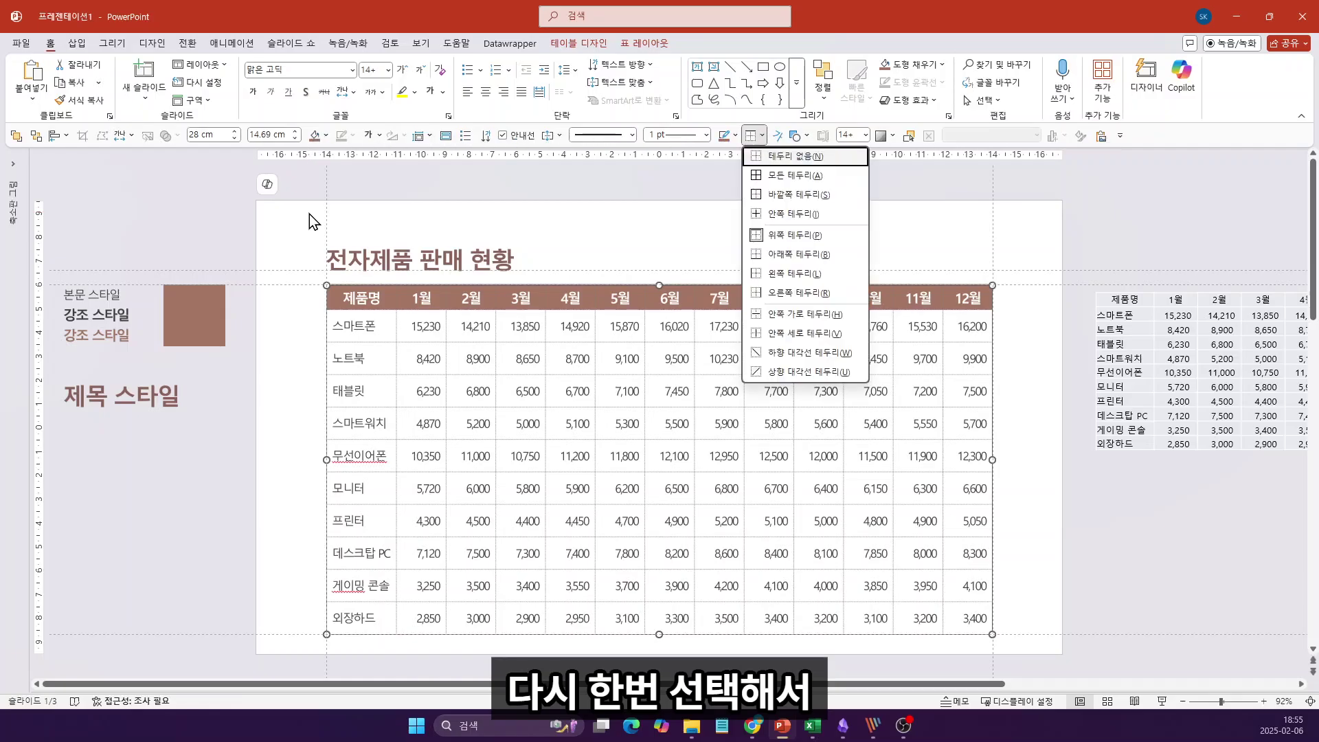
pyautogui.press('b')
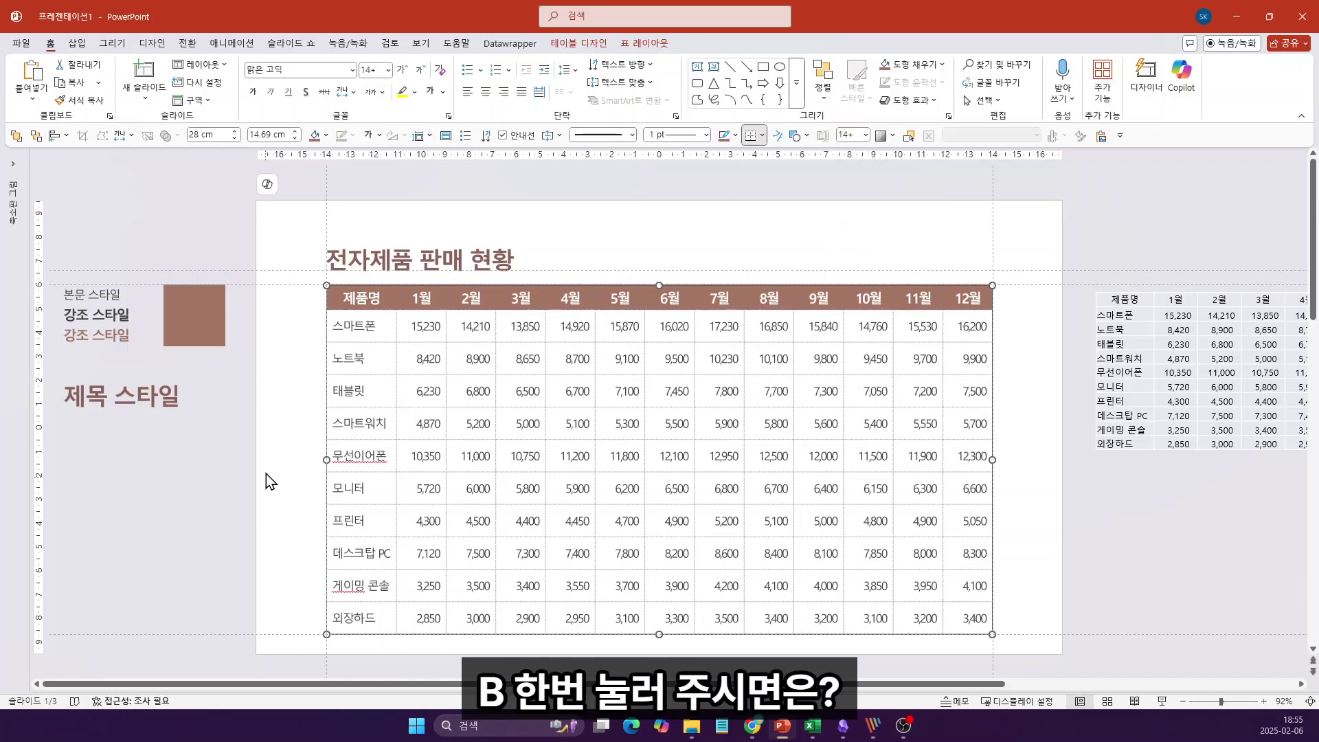
pyautogui.press('Escape')
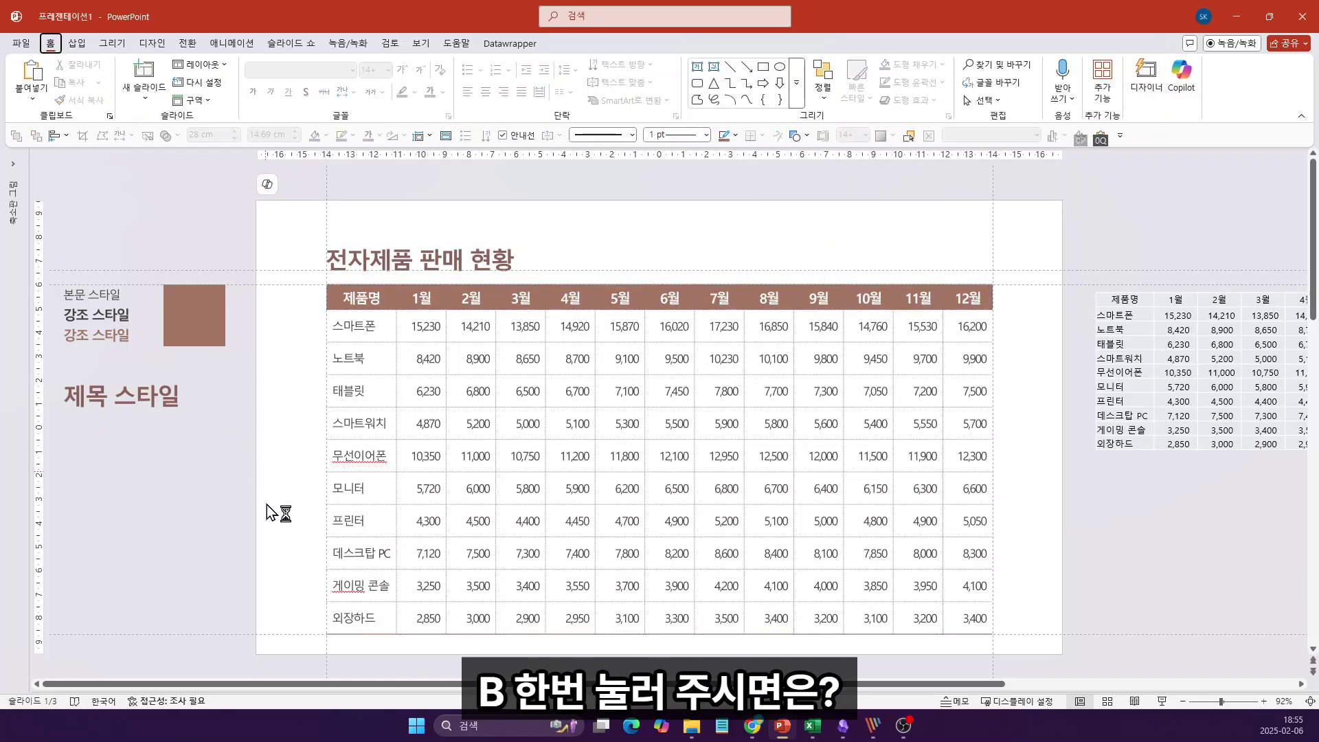
pyautogui.hotkey('alt', '0')
pyautogui.press('f')
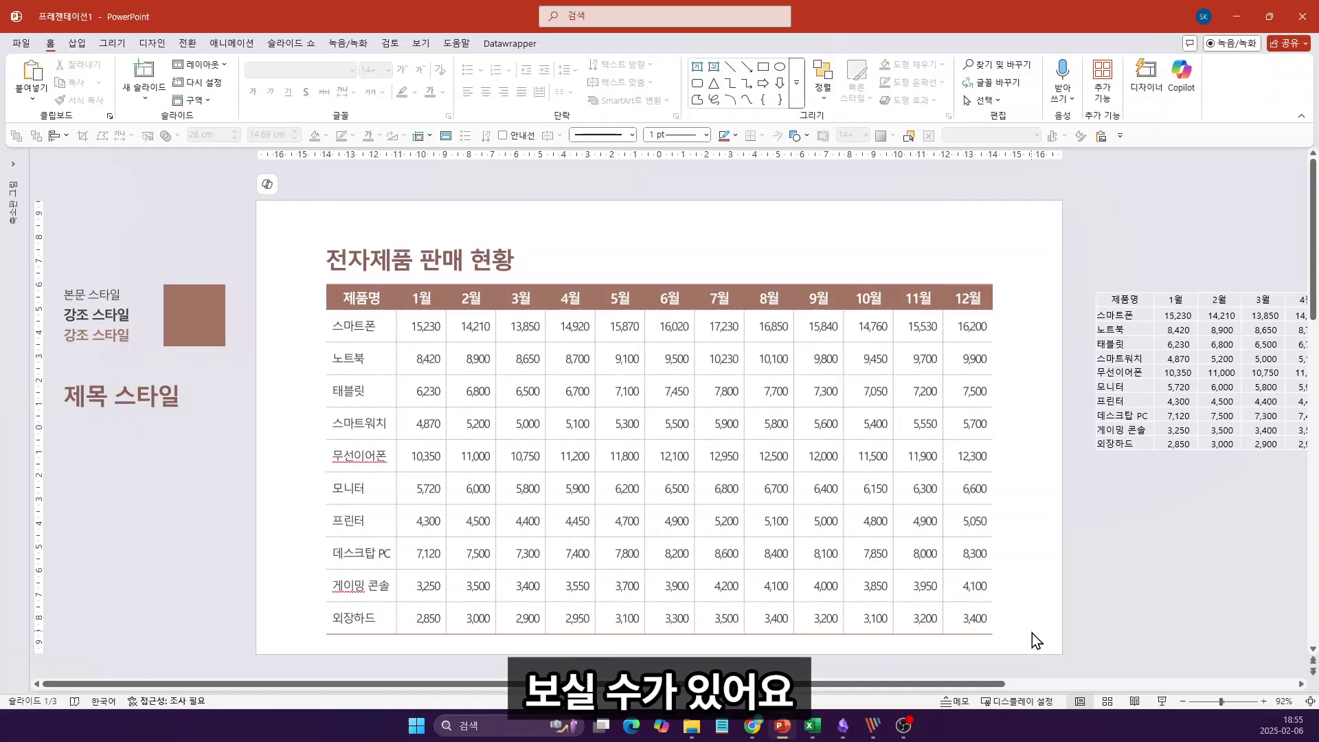
# Go to the second slide and collapse the slide thumbnails.
pyautogui.moveTo(253, 443); pyautogui.dragTo(48, 203)
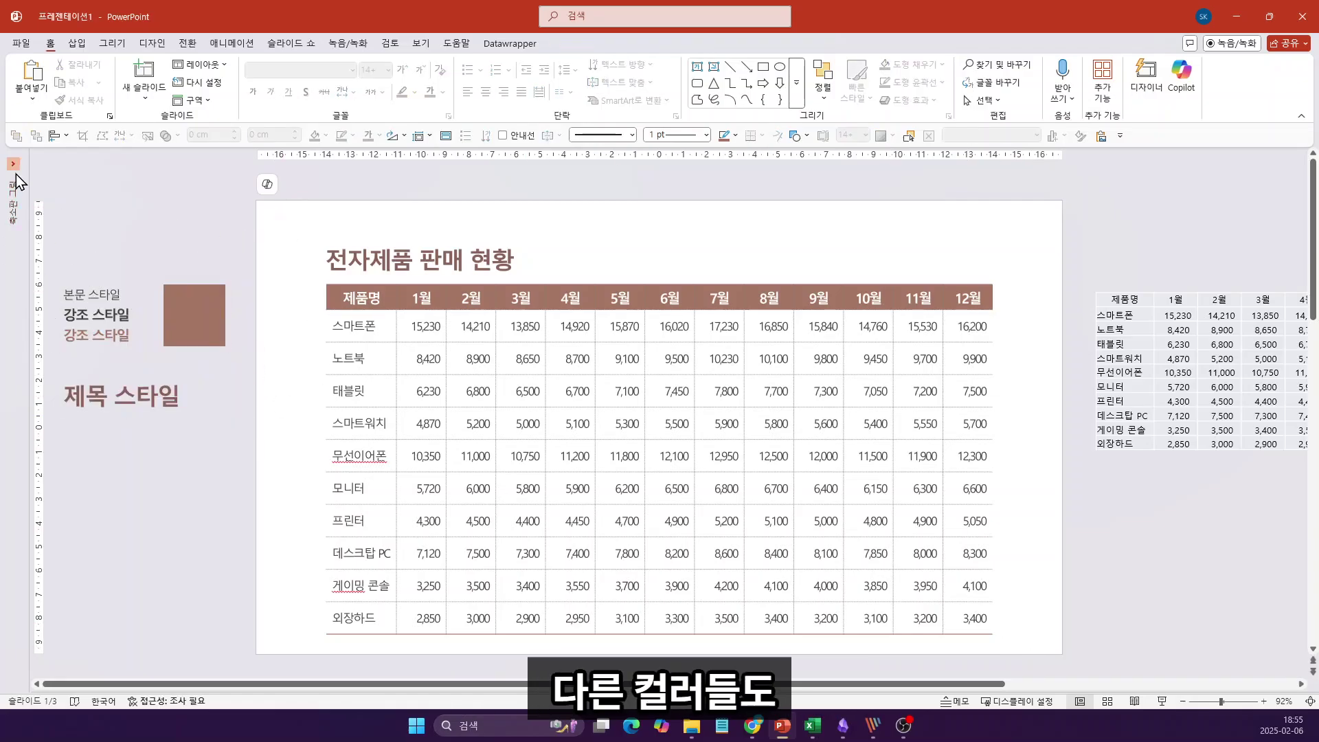
pyautogui.click(15, 174)
pyautogui.click(64, 239)
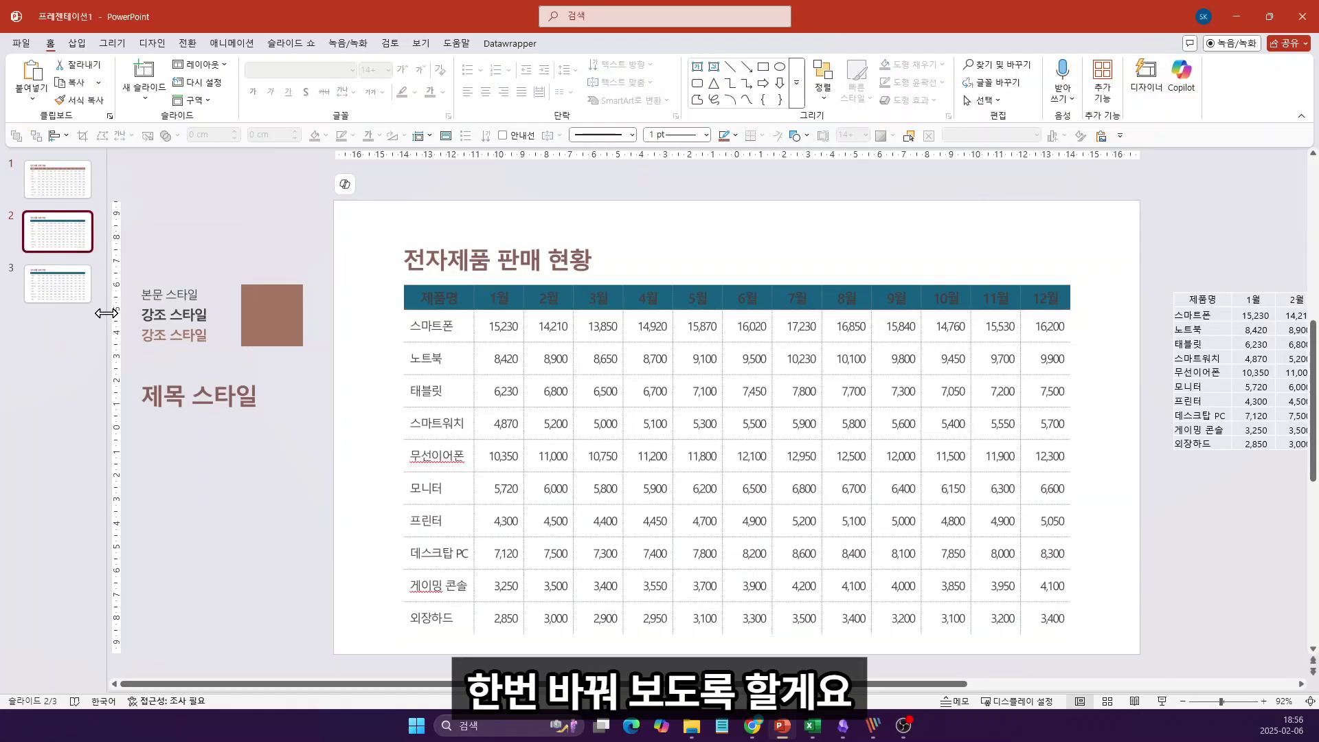
pyautogui.moveTo(108, 313); pyautogui.dragTo(7, 310)
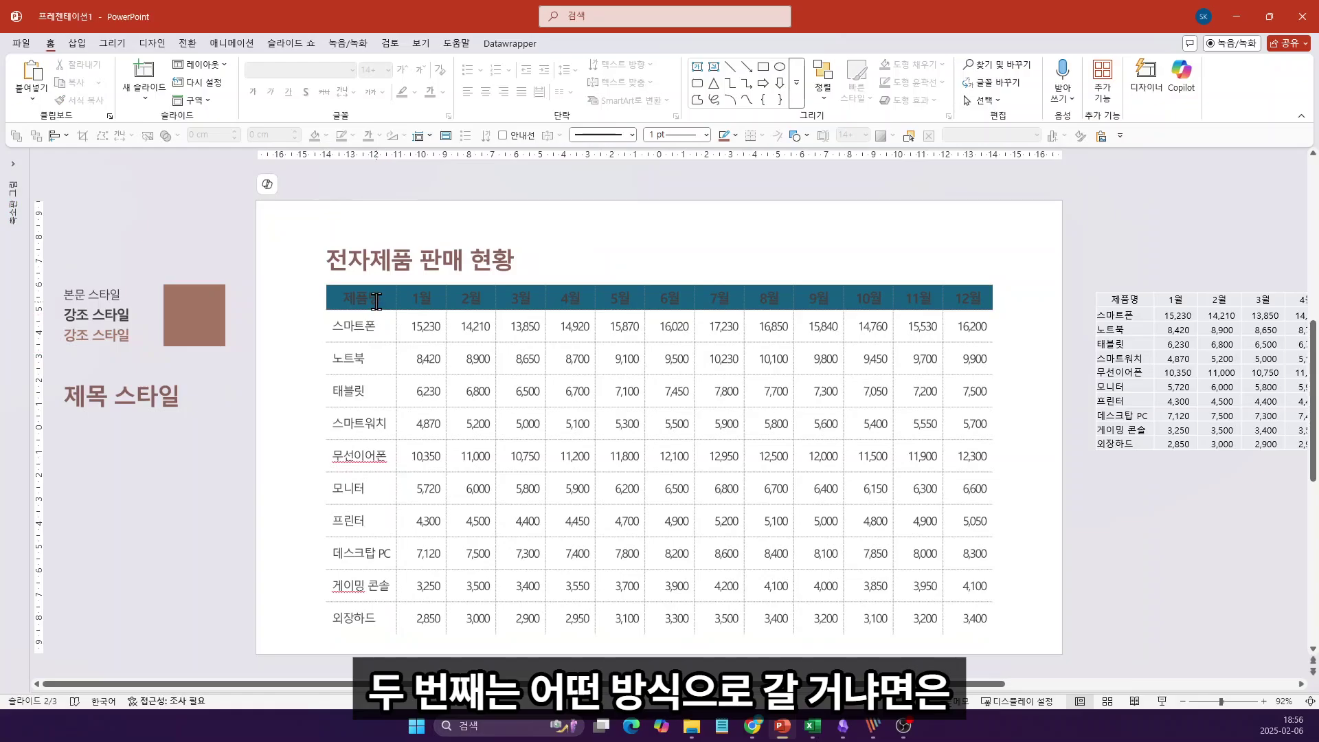
# Fill the second slide's header row from 제품명 to 12월 with the recently used brown.
pyautogui.click(382, 345)
pyautogui.hotkey('shift', 'Right')
pyautogui.hotkey('shift', 'Right')
pyautogui.hotkey('shift', 'Right')
pyautogui.hotkey('shift', 'Right')
pyautogui.hotkey('shift', 'Right')
pyautogui.hotkey('shift', 'Right')
pyautogui.hotkey('shift', 'Right')
pyautogui.hotkey('shift', 'Right')
pyautogui.hotkey('shift', 'Right')
pyautogui.hotkey('shift', 'Right')
pyautogui.hotkey('shift', 'Right')
pyautogui.hotkey('shift', 'Right')
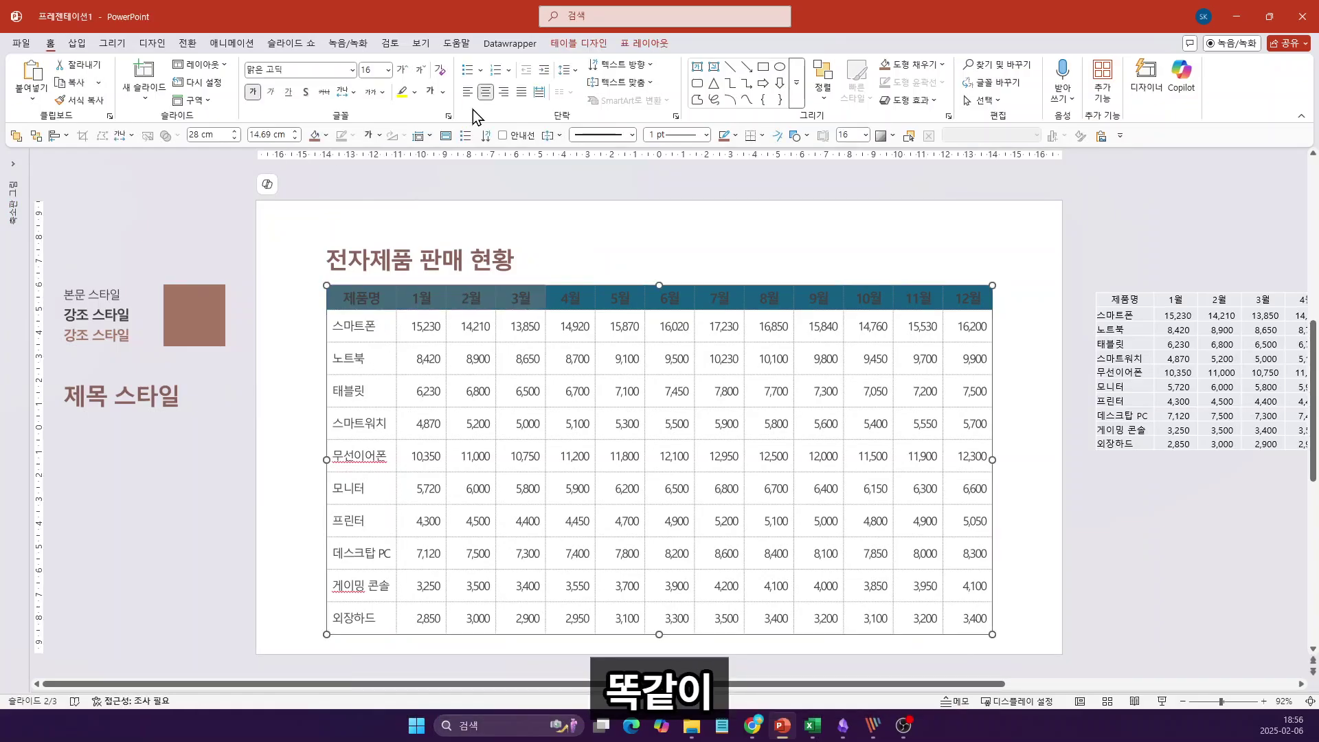
pyautogui.hotkey('shift', 'Down')
pyautogui.hotkey('shift', 'Up')
pyautogui.press('F6')
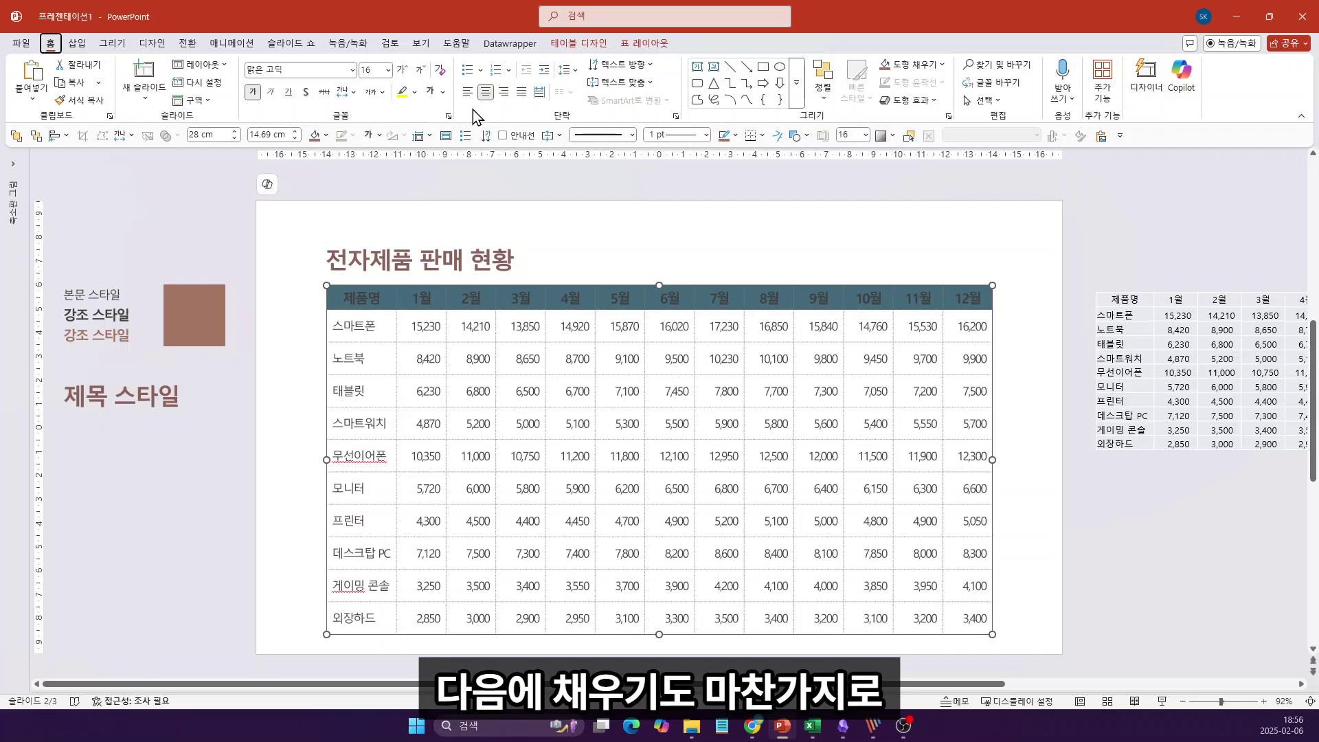
pyautogui.press('Return')
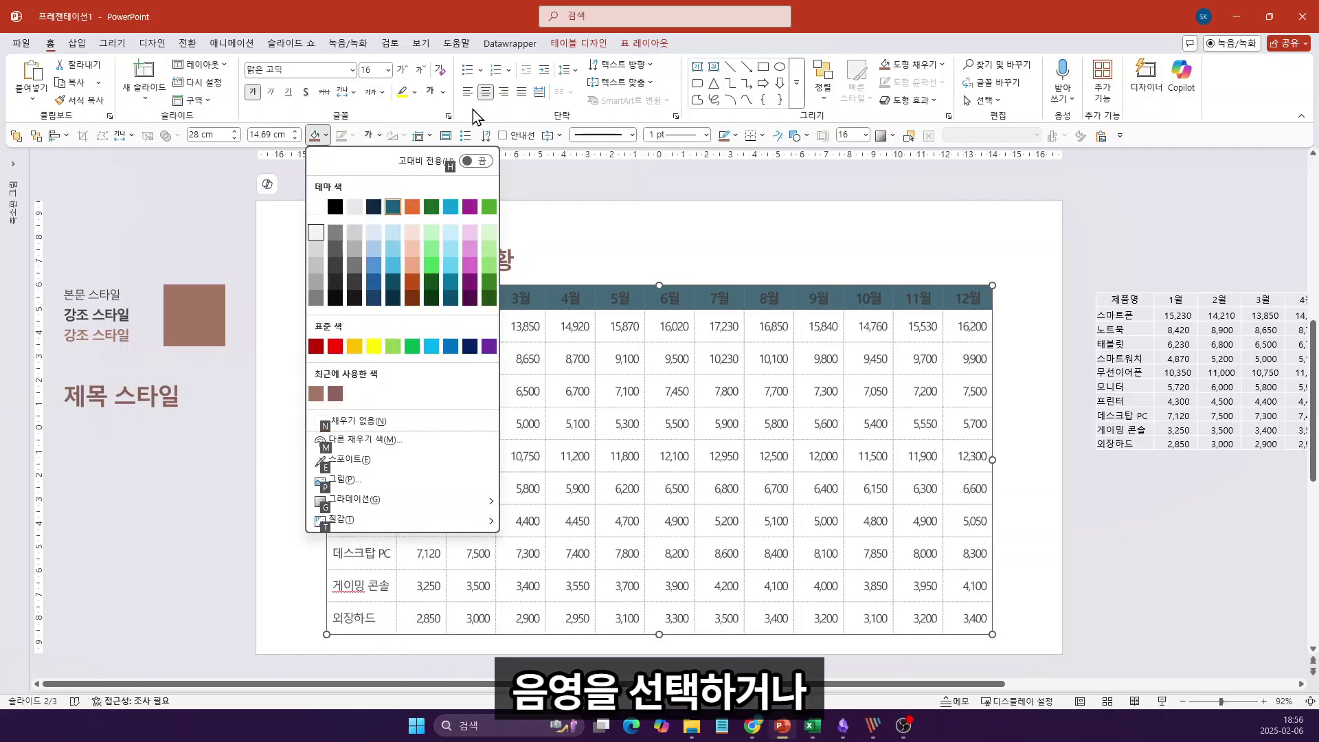
pyautogui.press('Down')
pyautogui.press('Down')
pyautogui.press('Down')
pyautogui.press('Down')
pyautogui.press('Down')
pyautogui.press('Down')
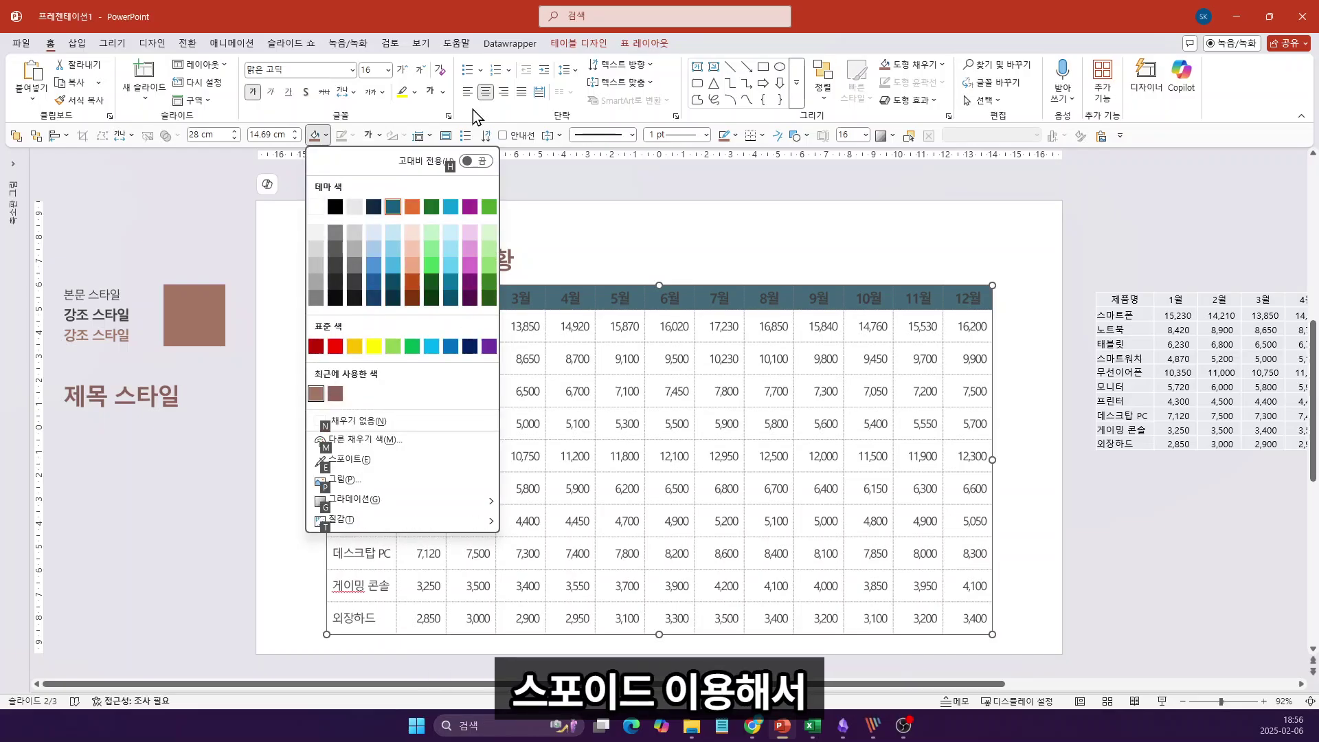
pyautogui.press('Return')
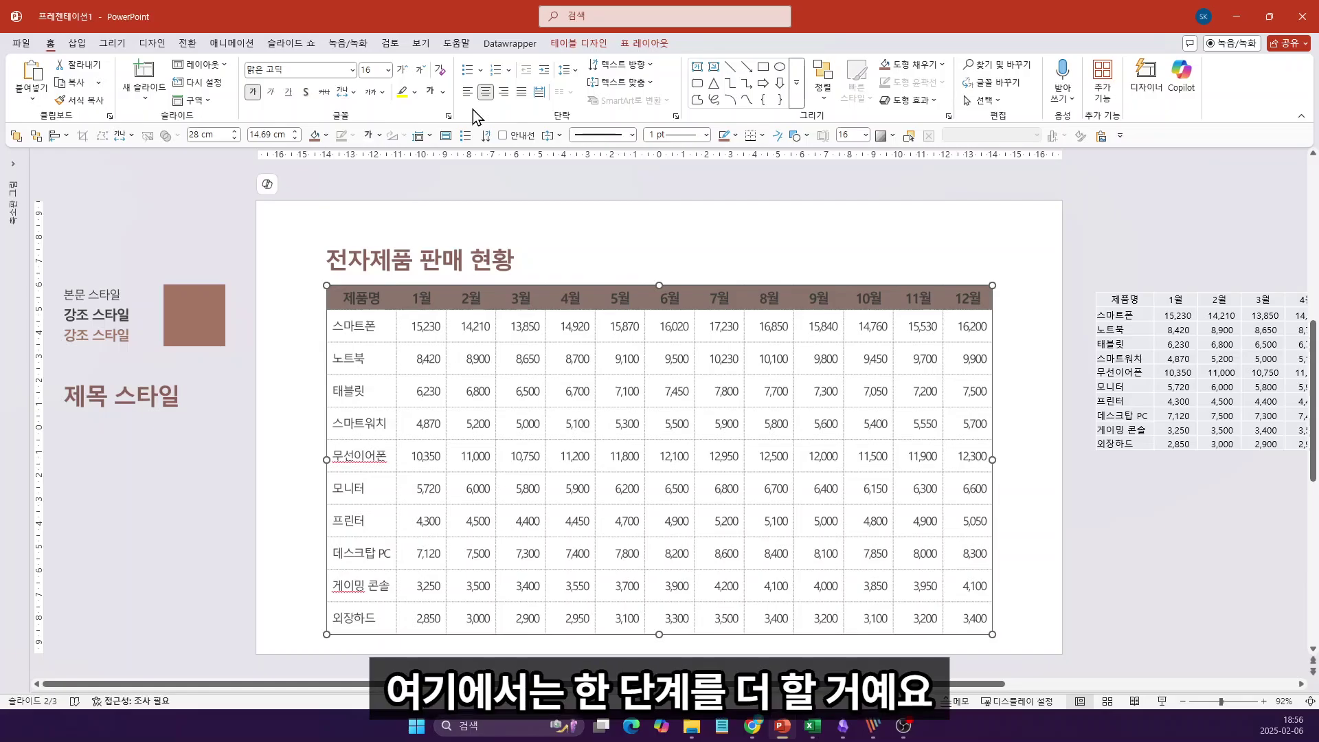
# Fill the second slide's header row with the custom lighter brown #CDB5AB, then deselect the table.
pyautogui.press('alt')
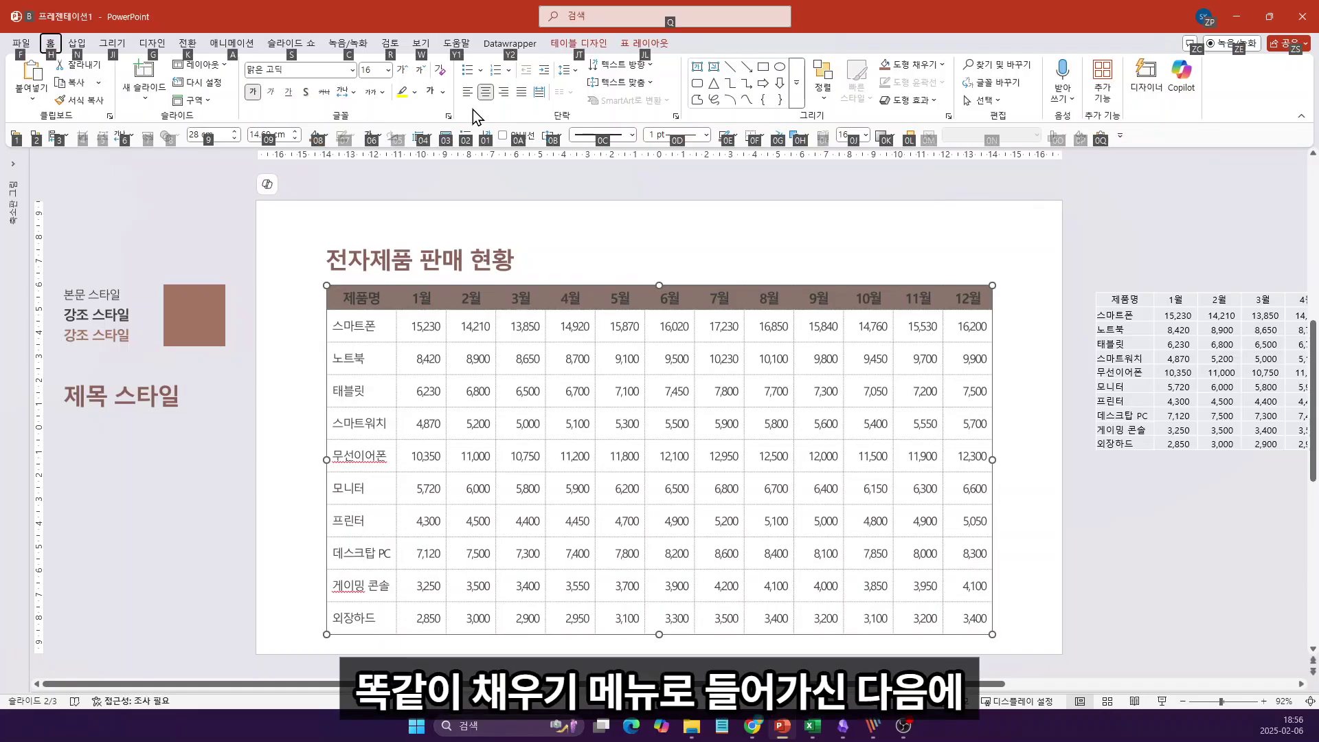
pyautogui.press('0')
pyautogui.press('8')
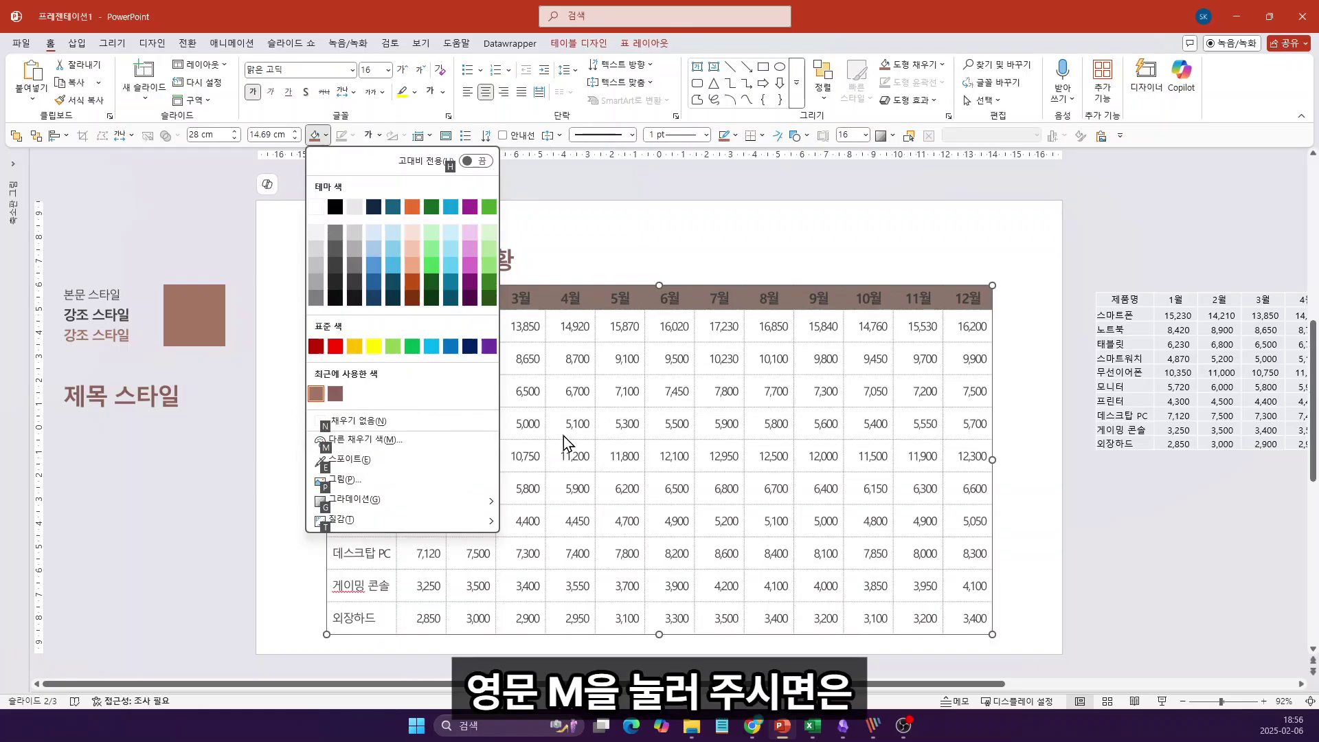
pyautogui.press('m')
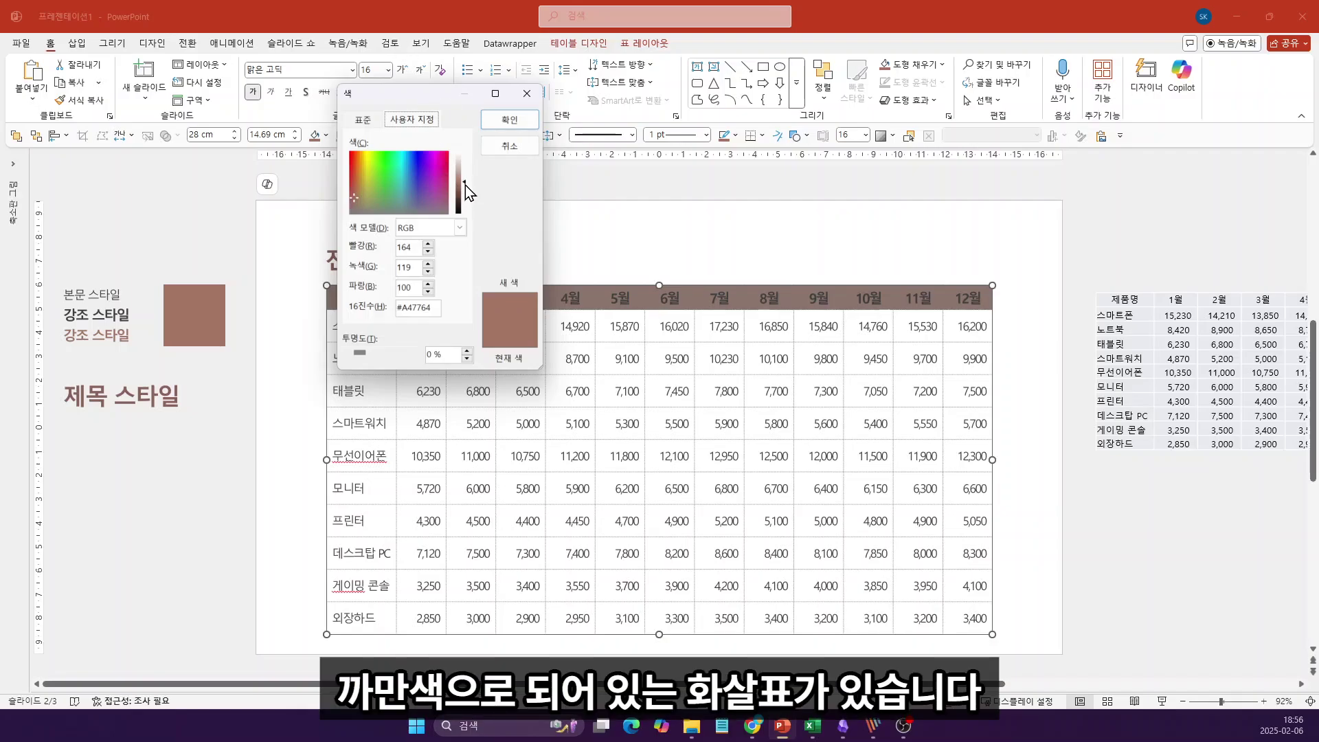
pyautogui.moveTo(465, 183); pyautogui.dragTo(467, 170)
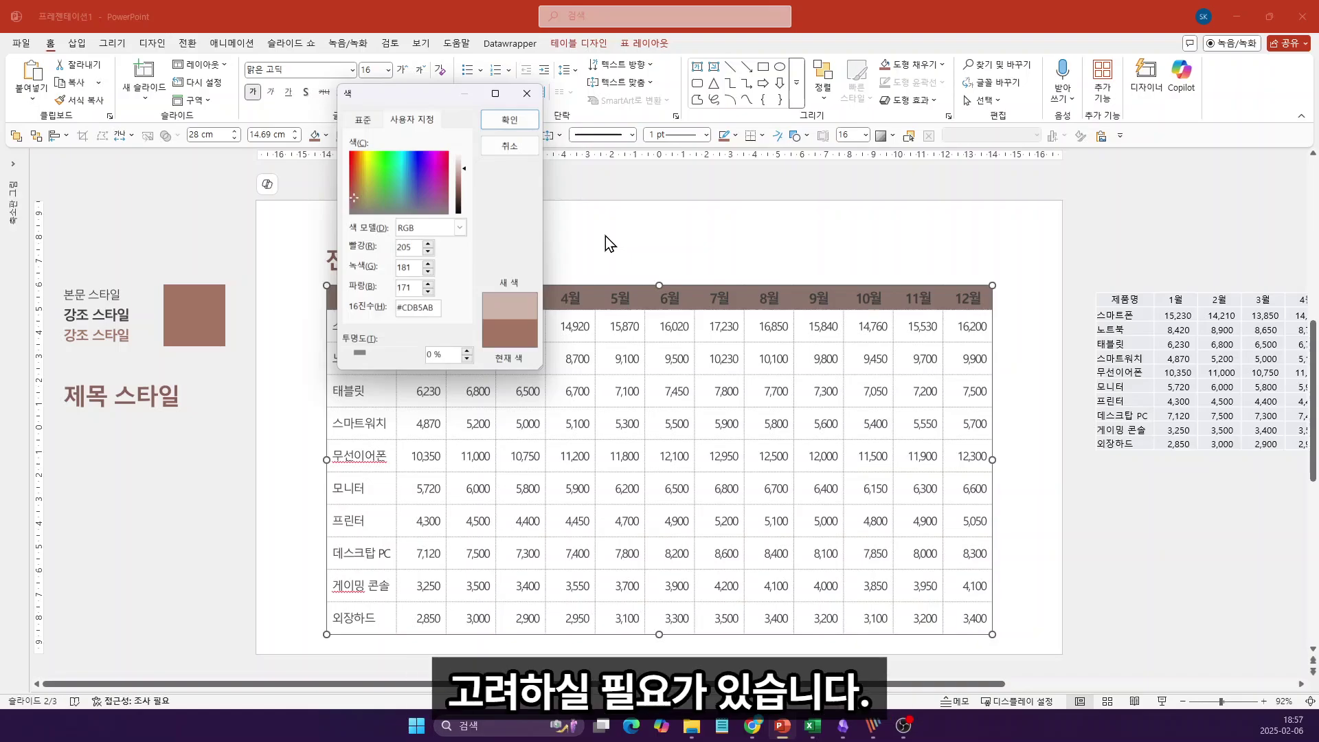
pyautogui.click(525, 121)
pyautogui.click(1031, 440)
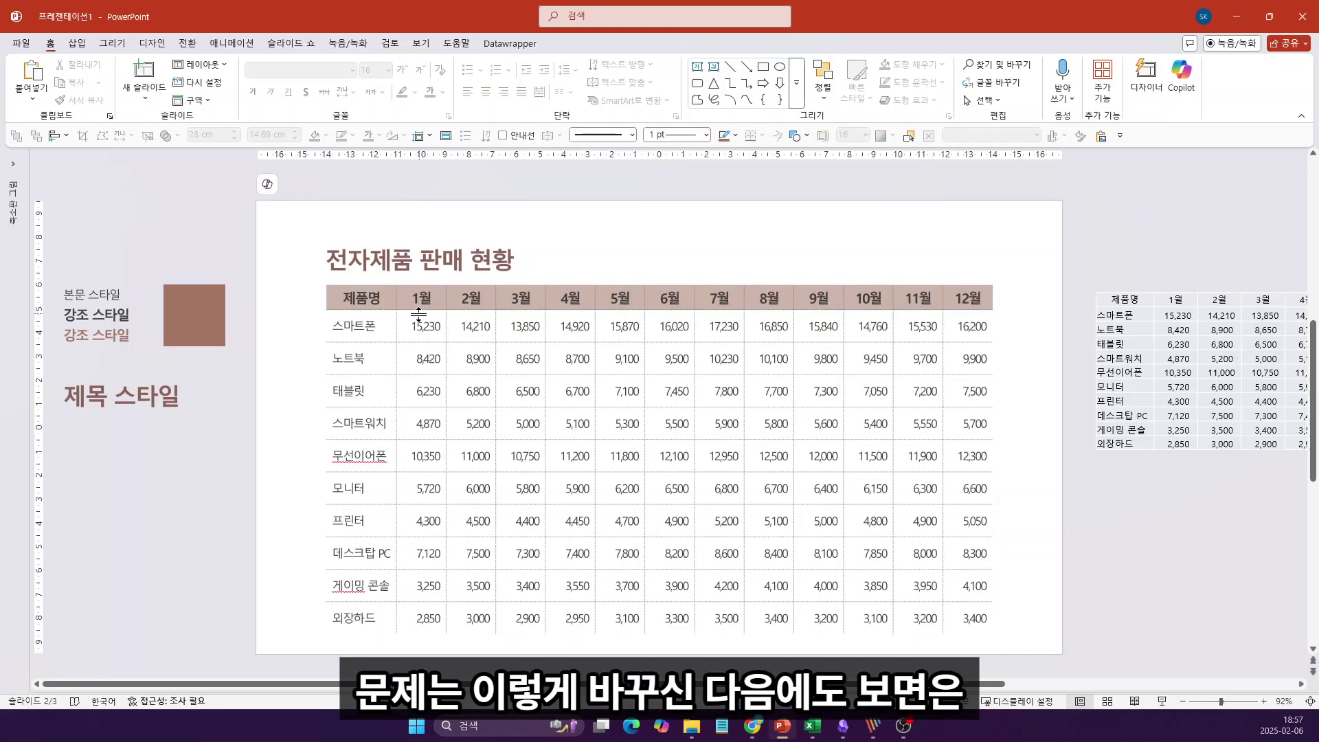
# Set the text colour of the header cells from 제품명 to 12월 to the recently used light brown.
pyautogui.moveTo(382, 303); pyautogui.dragTo(966, 300)
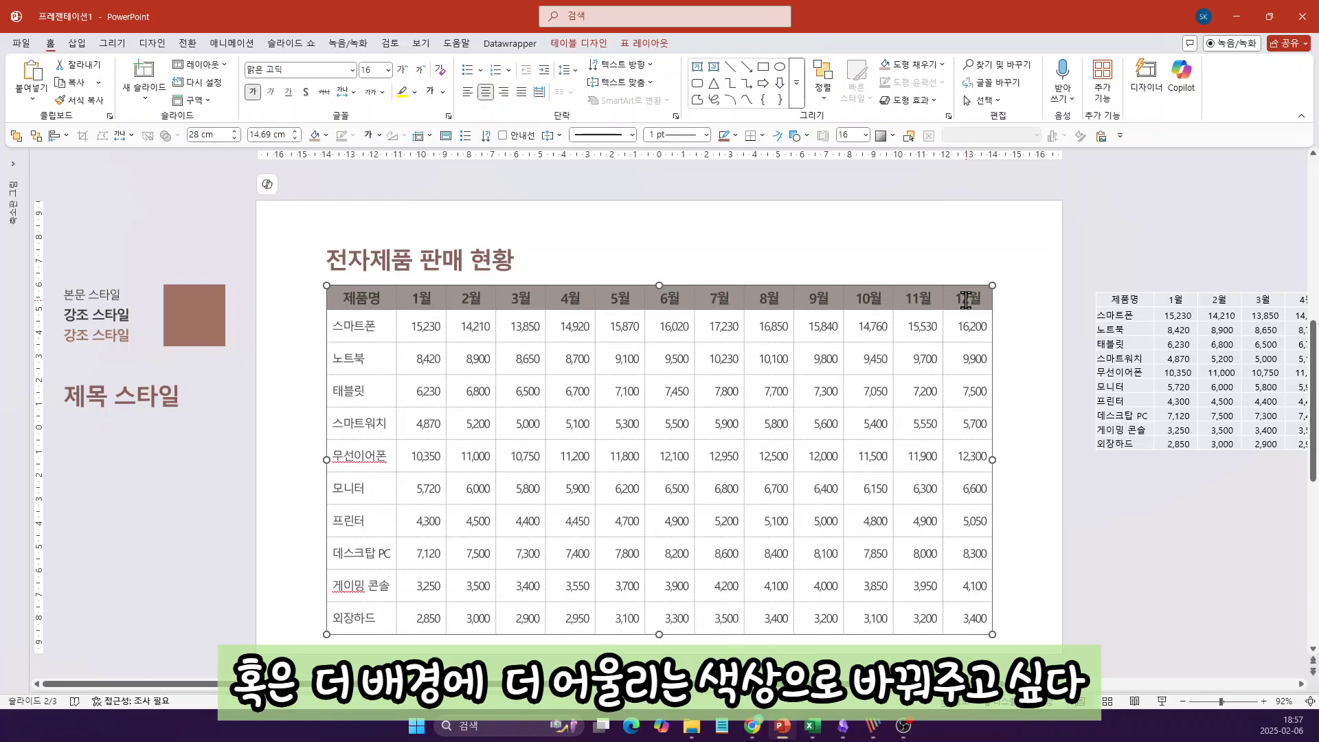
pyautogui.press('alt')
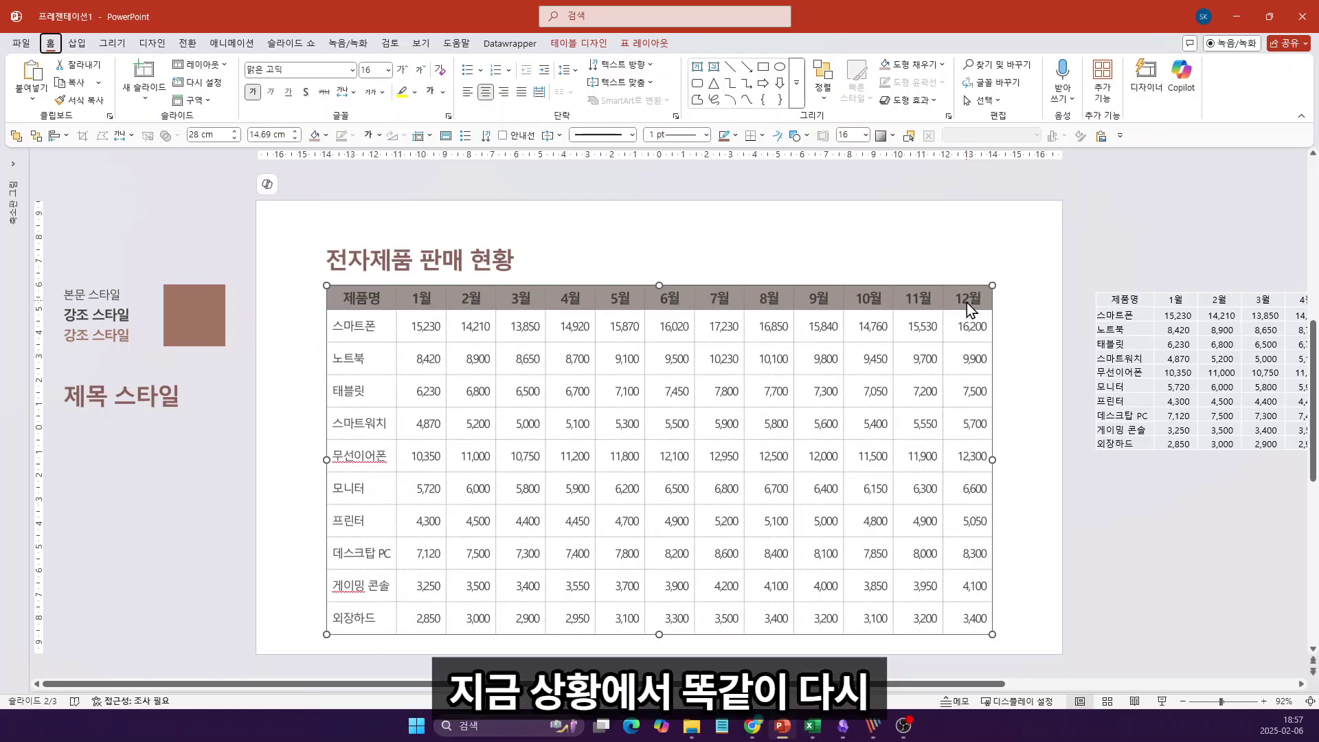
pyautogui.press('0')
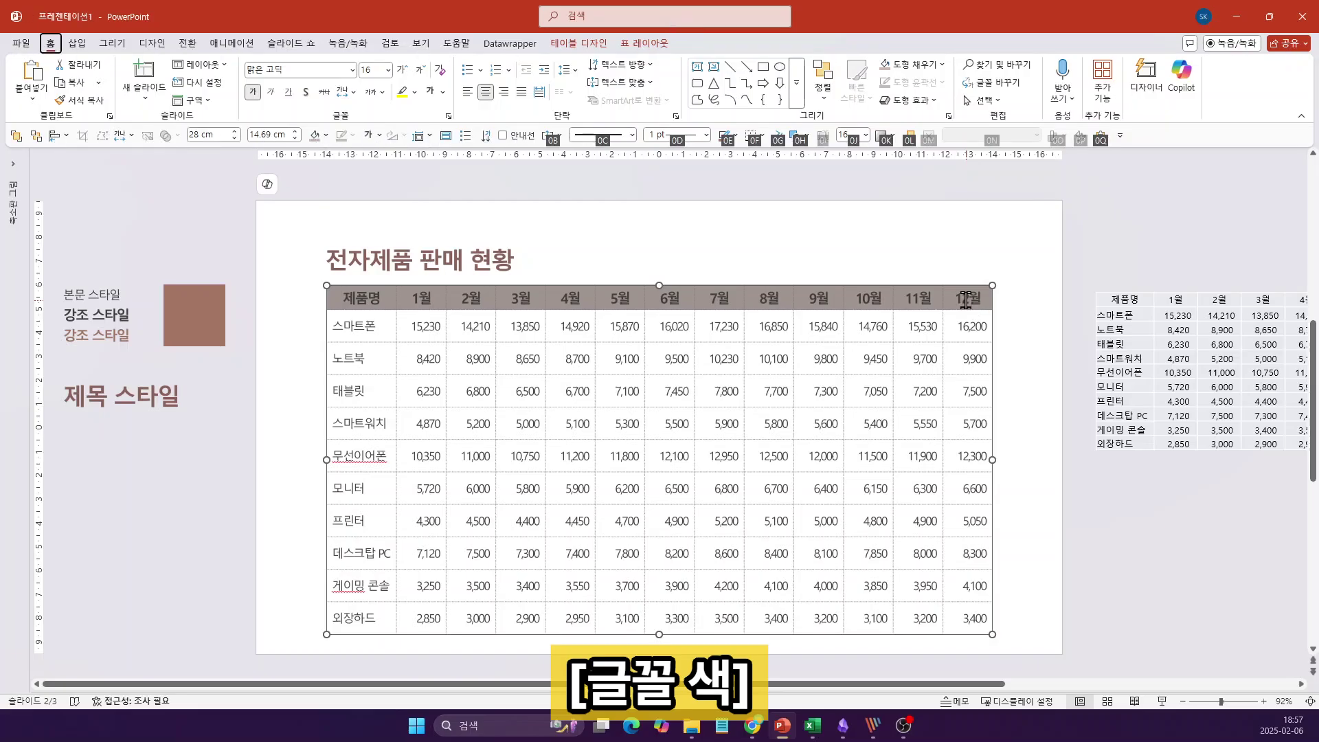
pyautogui.press('6')
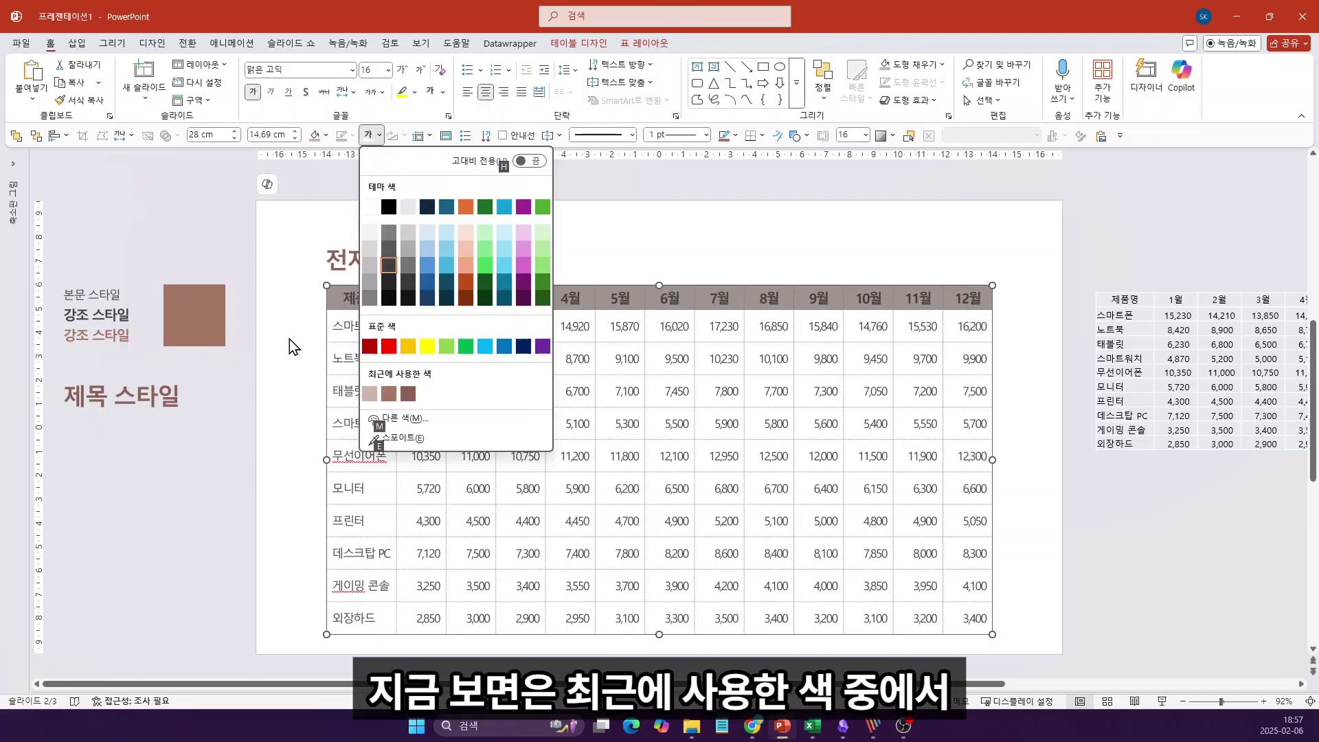
pyautogui.click(369, 400)
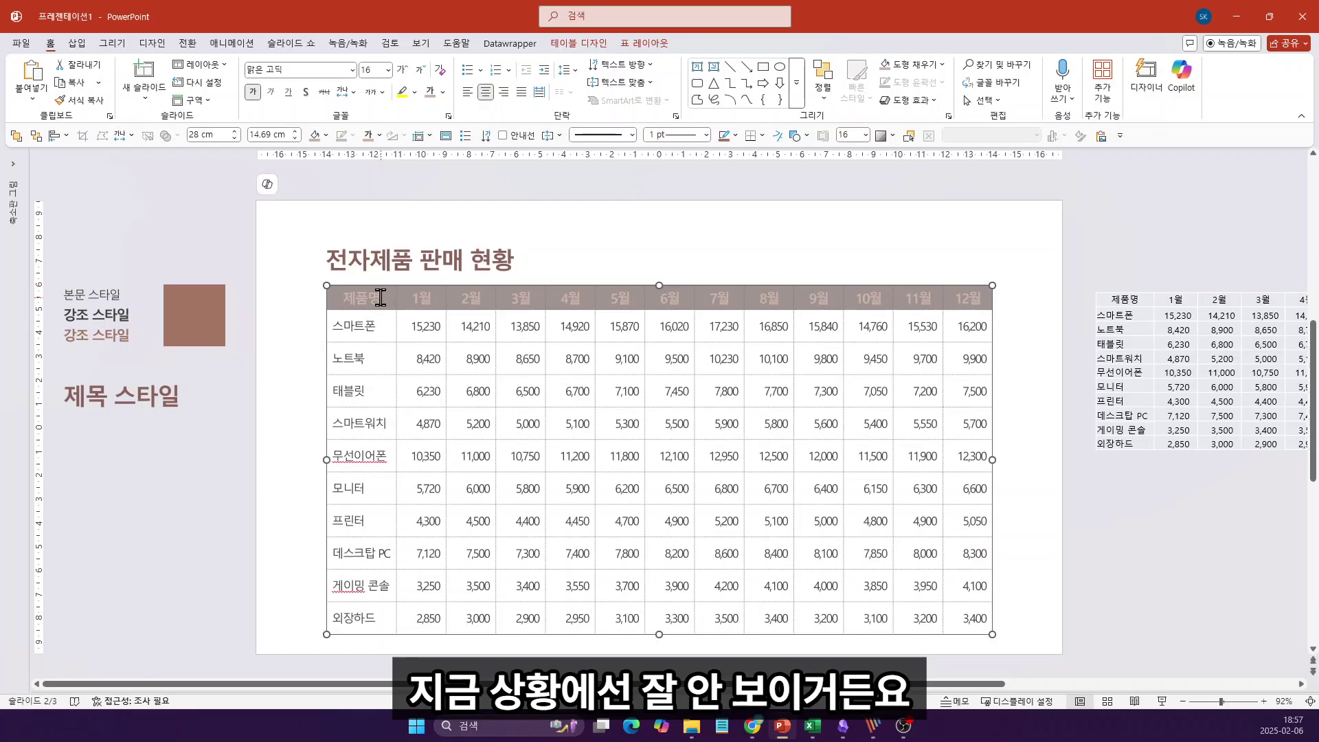
# Change the header text to the custom darker brown #906756 and deselect the table.
pyautogui.press('alt')
pyautogui.press('0')
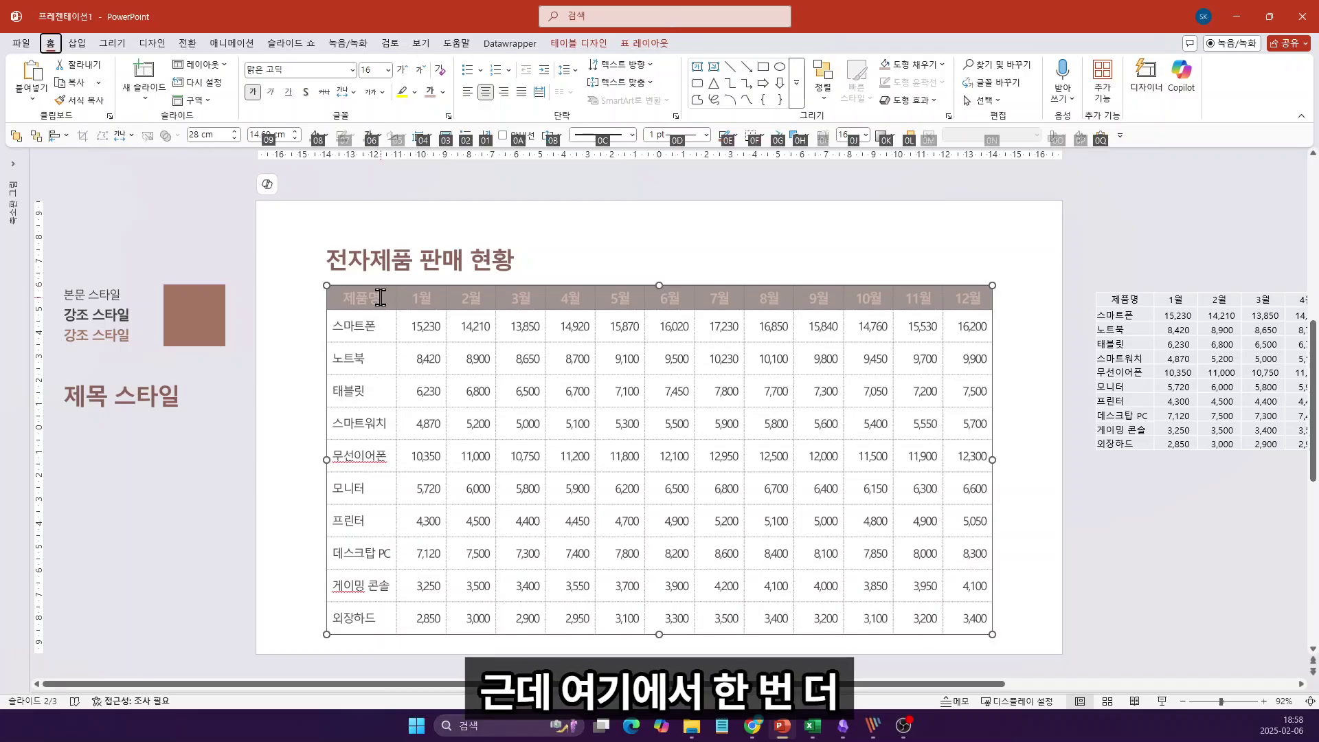
pyautogui.press('6')
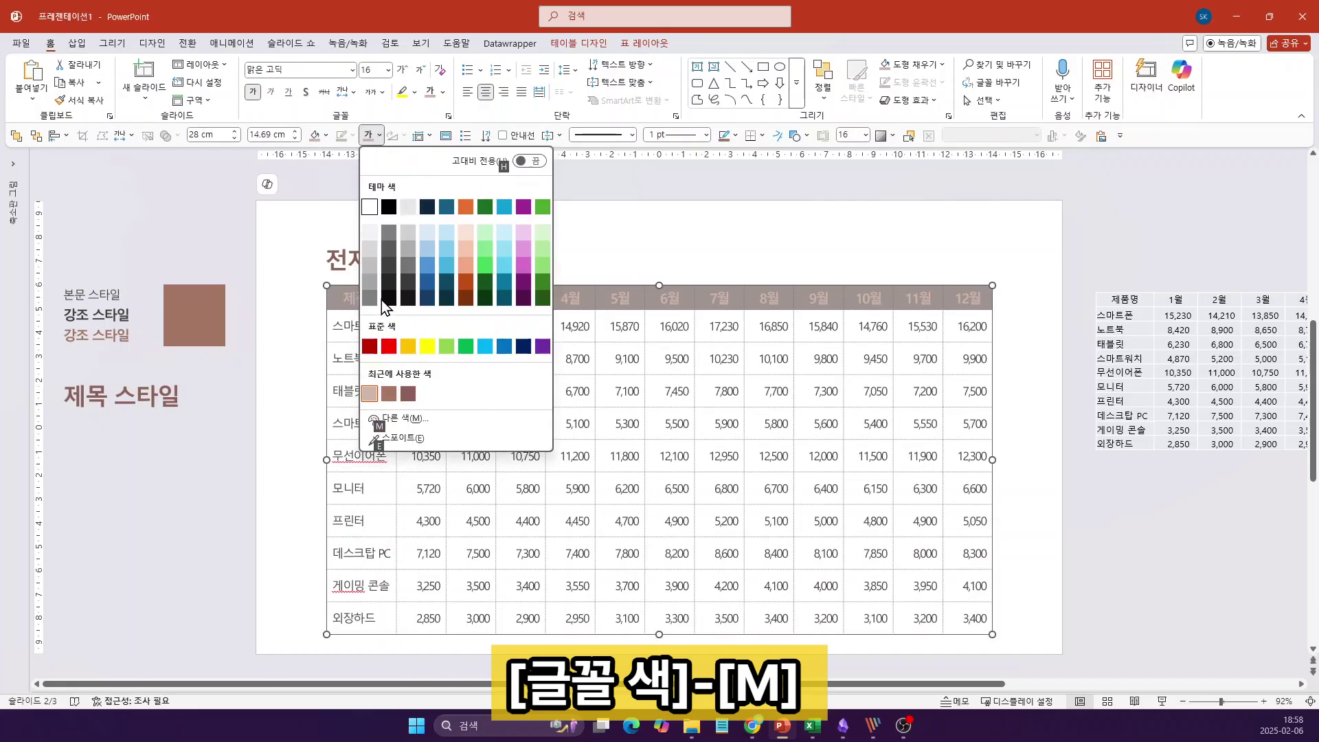
pyautogui.press('m')
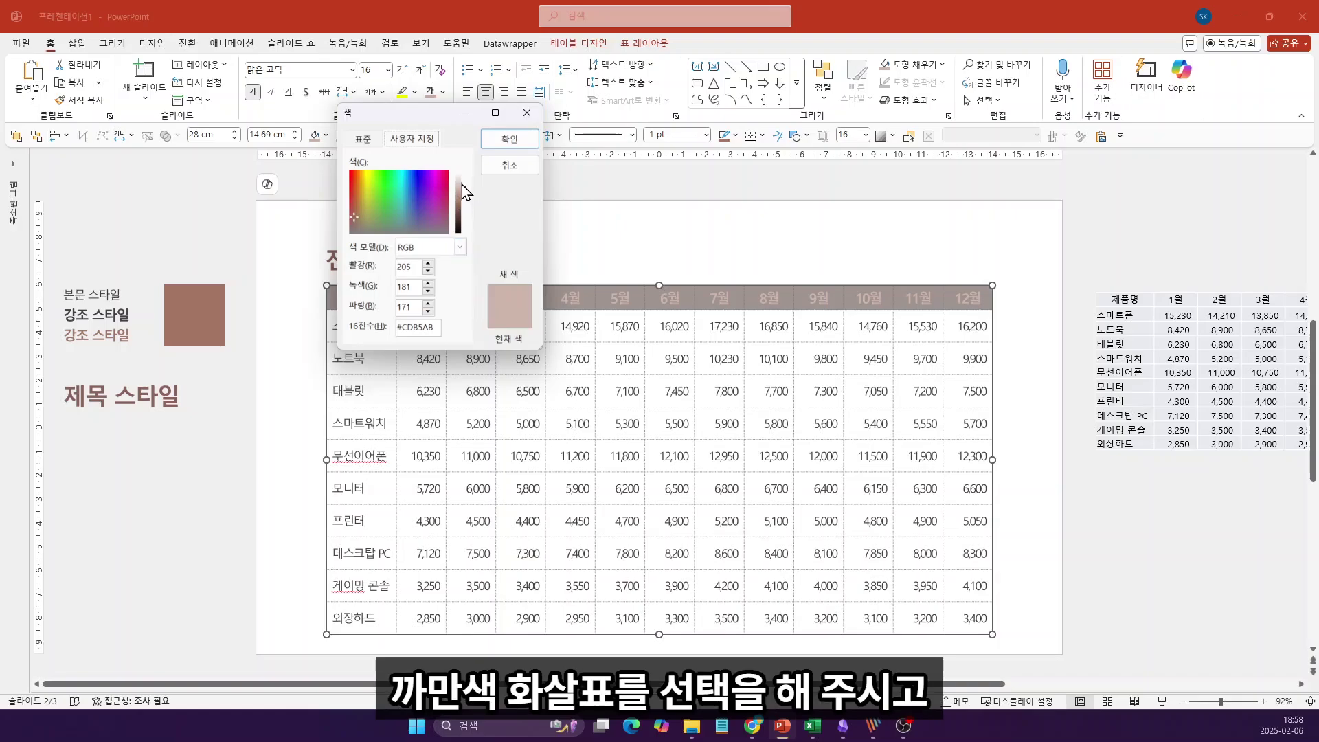
pyautogui.moveTo(465, 189); pyautogui.dragTo(465, 207)
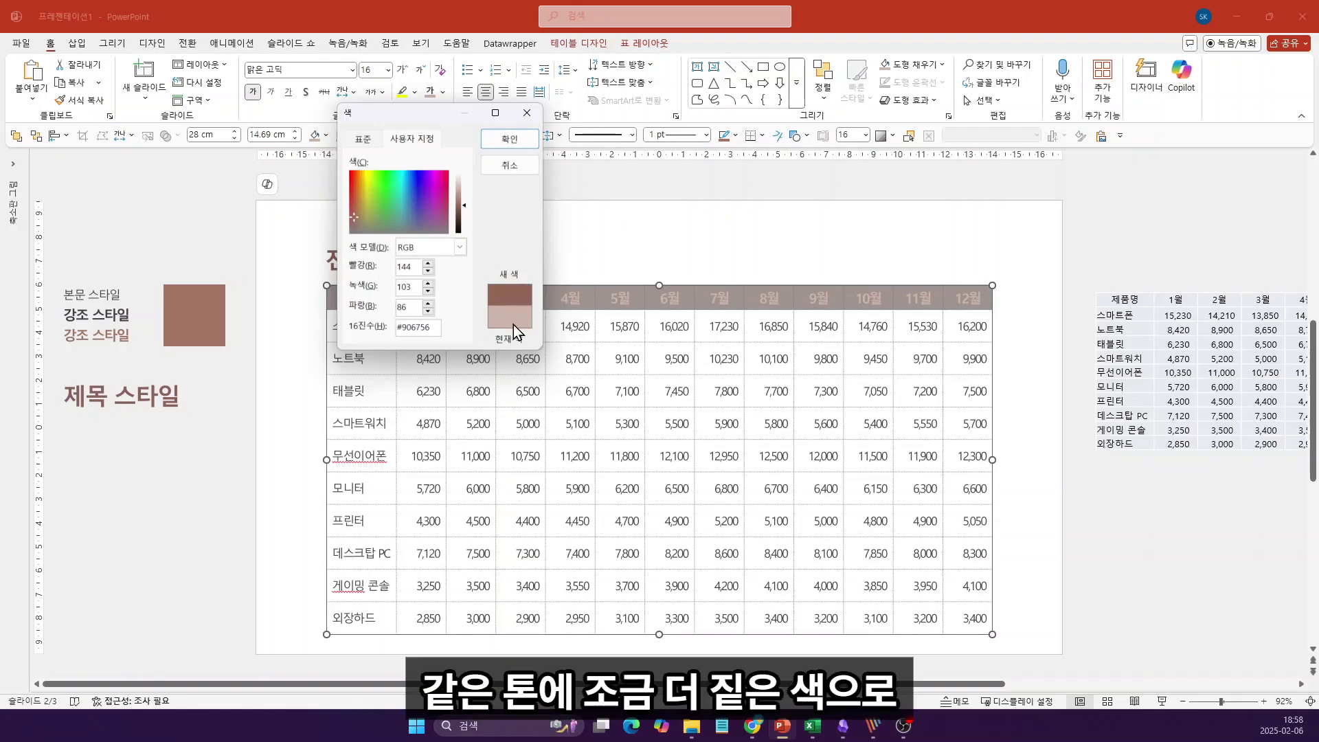
pyautogui.click(507, 141)
pyautogui.click(430, 324)
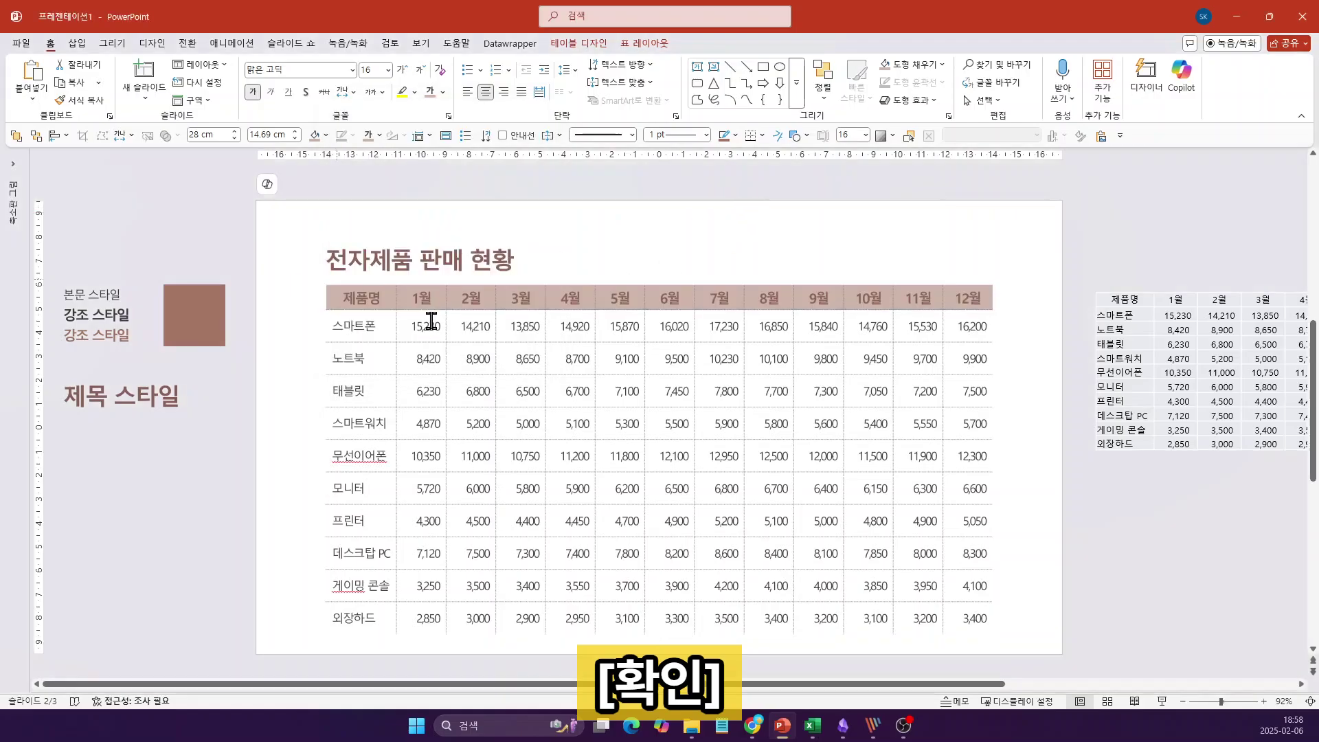
pyautogui.press('Escape')
pyautogui.press('Escape')
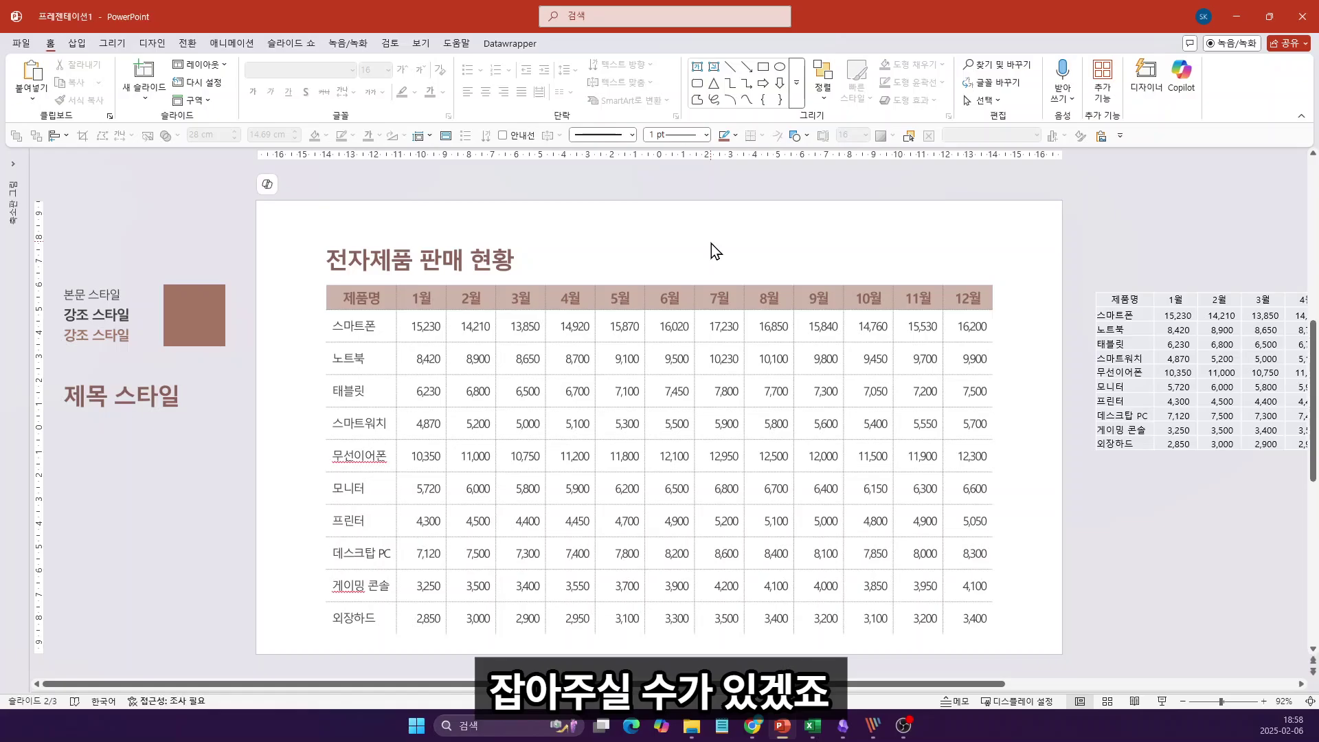
# Select the second slide's table and set its border line colour to the recently used dark brown of the header text.
pyautogui.click(865, 272)
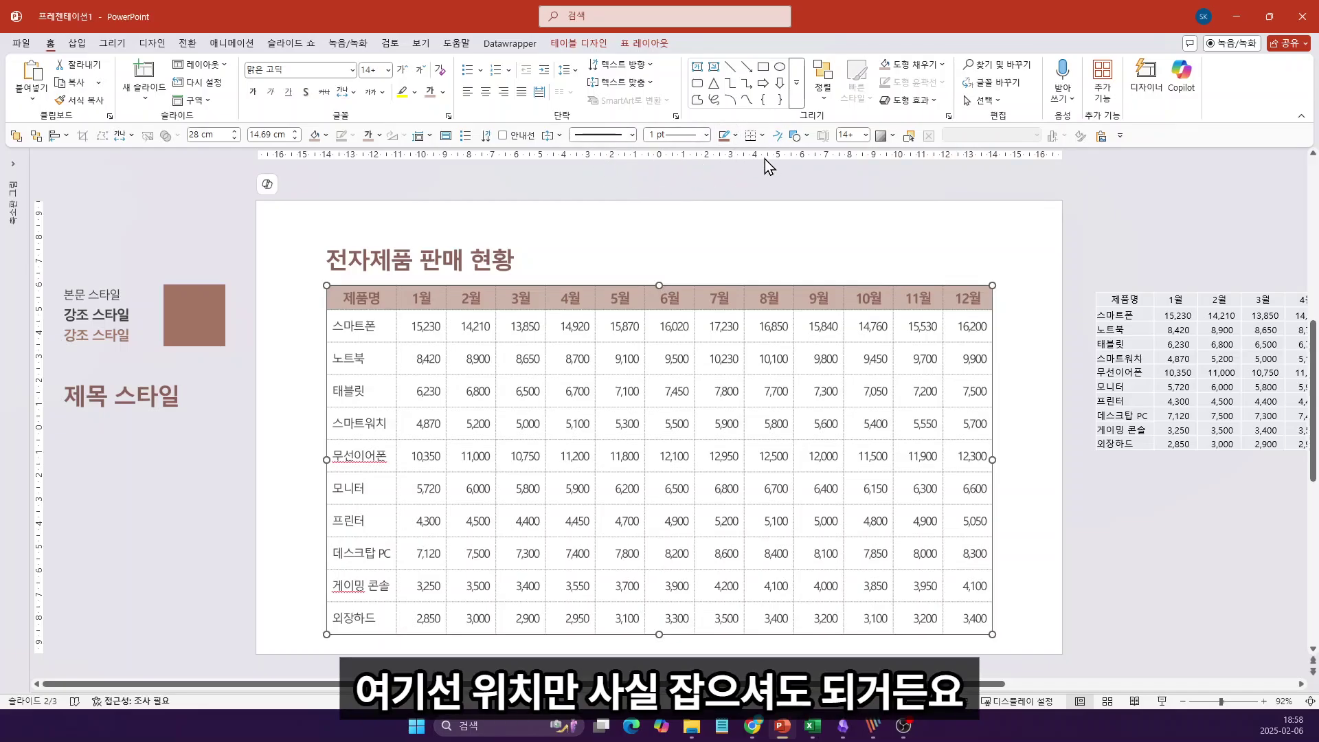
pyautogui.press('0')
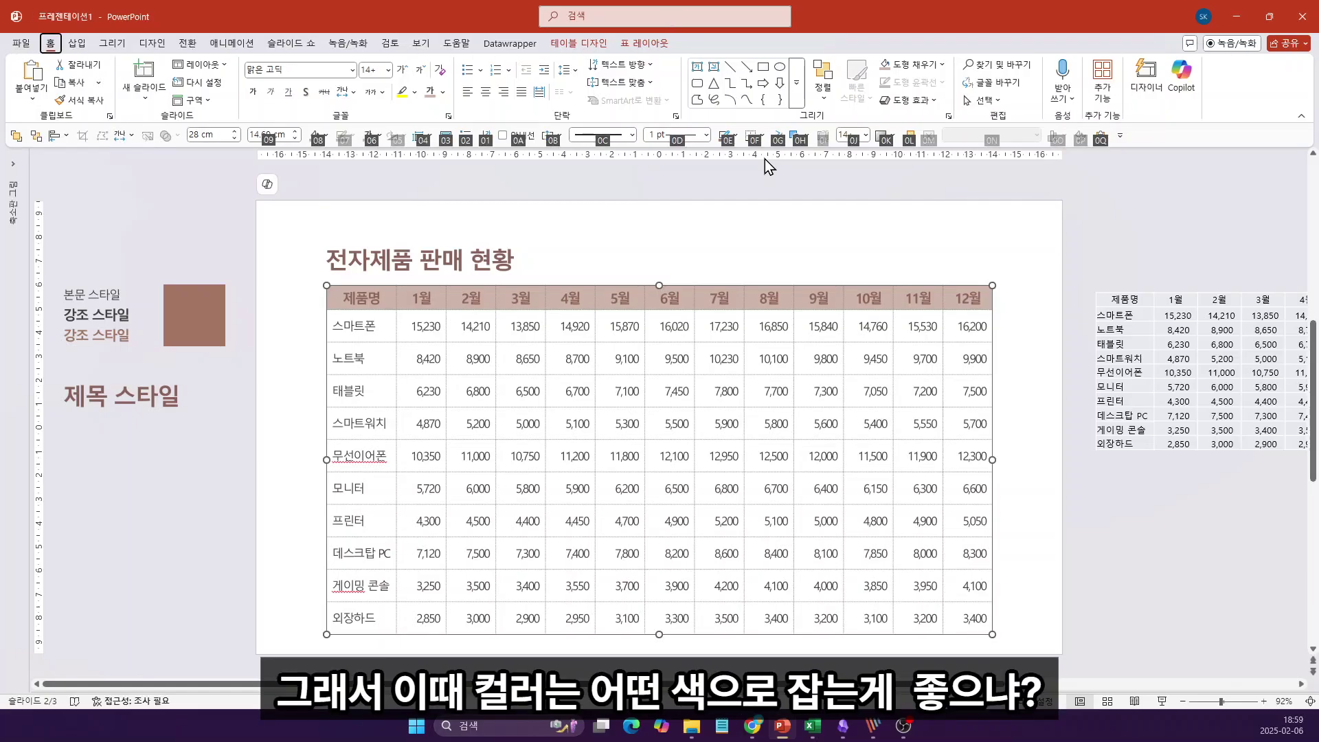
pyautogui.press('e')
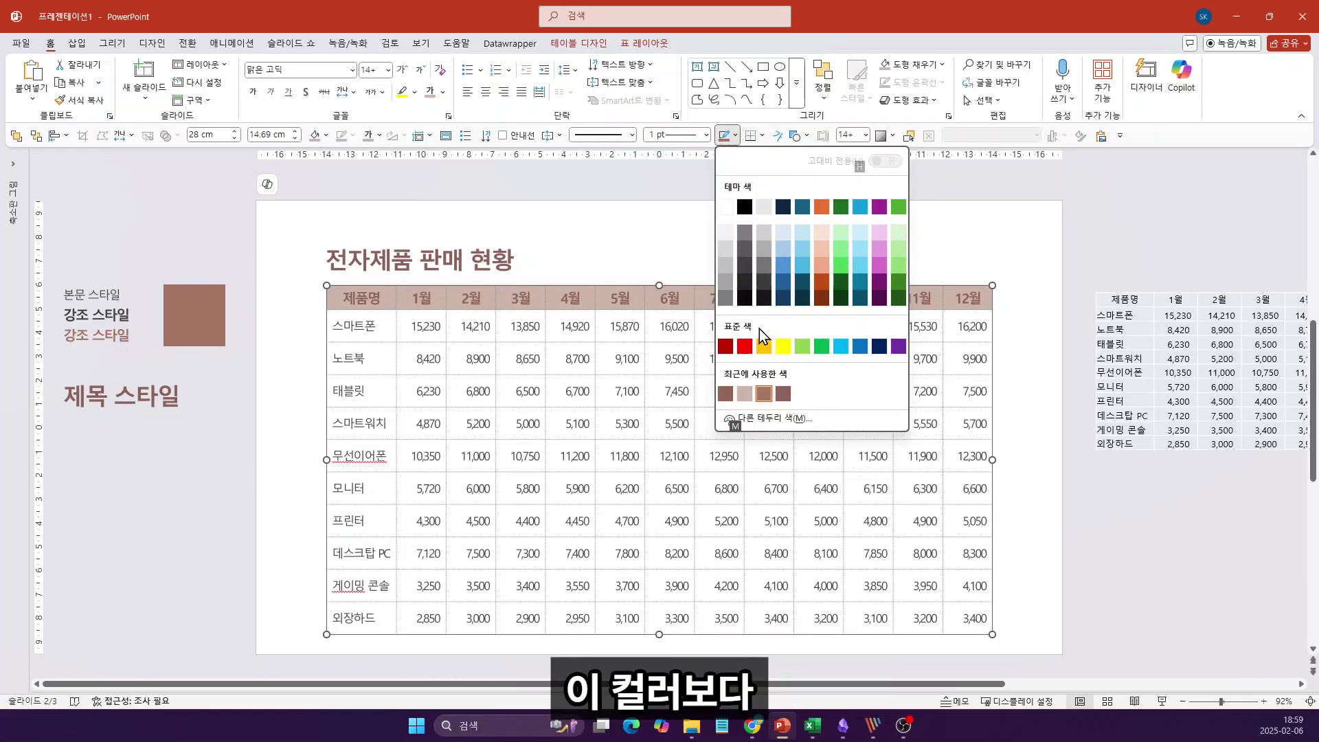
pyautogui.click(726, 394)
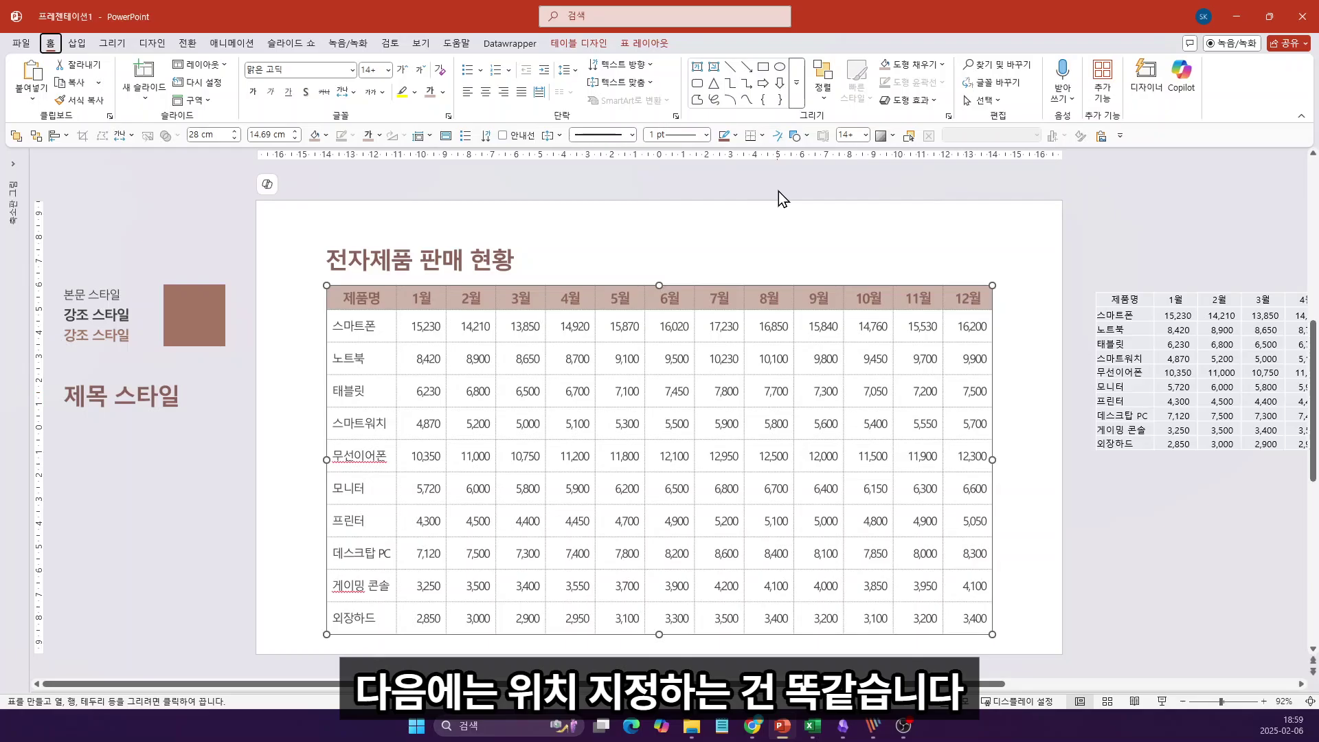
# Apply the line to the second slide's table as top border (위쪽 테두리) and bottom border (아래쪽 테두리), then deselect it.
pyautogui.press('alt')
pyautogui.press('0')
pyautogui.press('f')
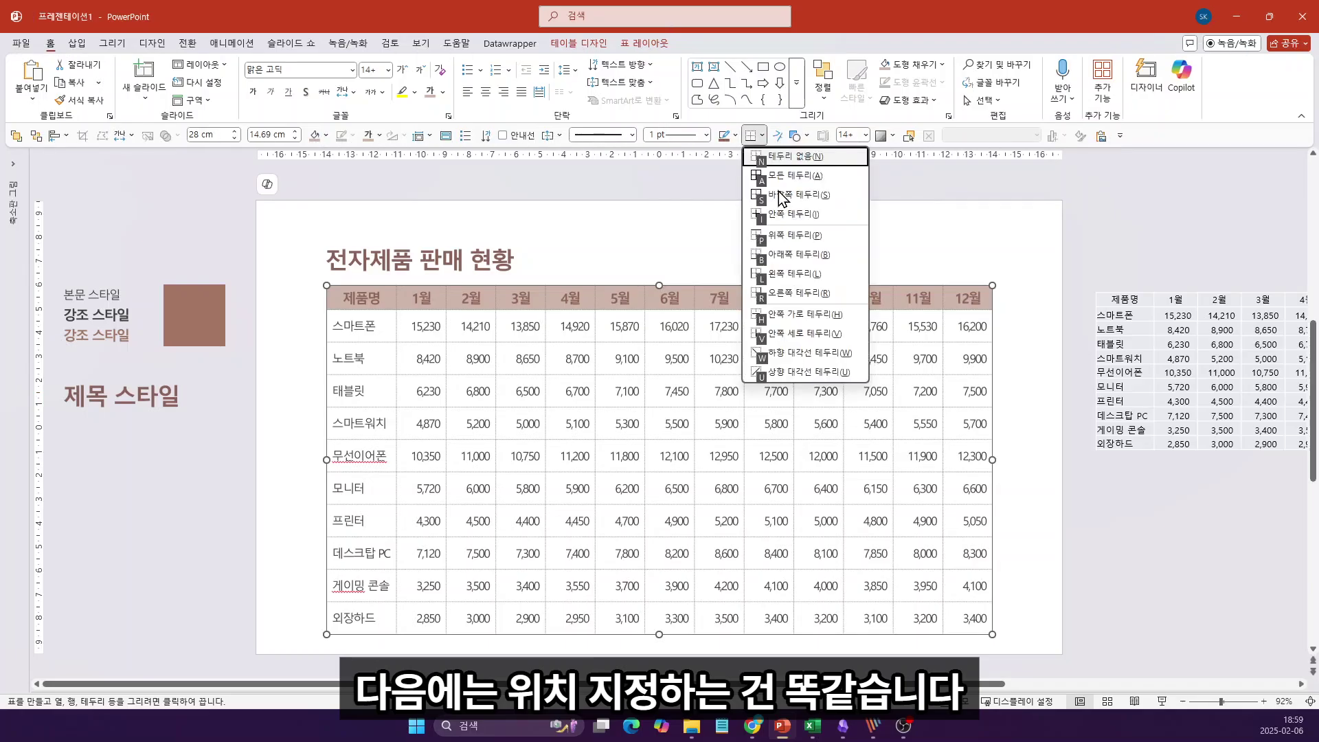
pyautogui.press('p')
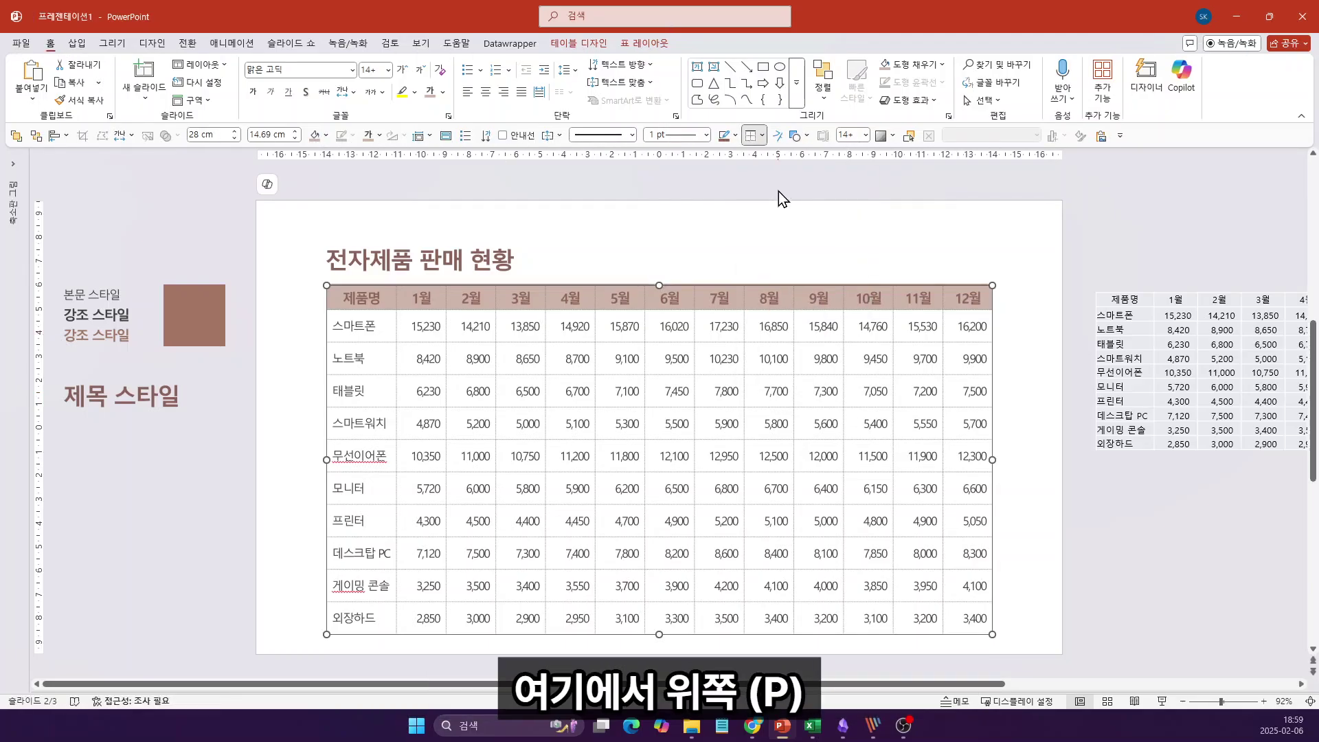
pyautogui.hotkey('alt', '0')
pyautogui.press('f')
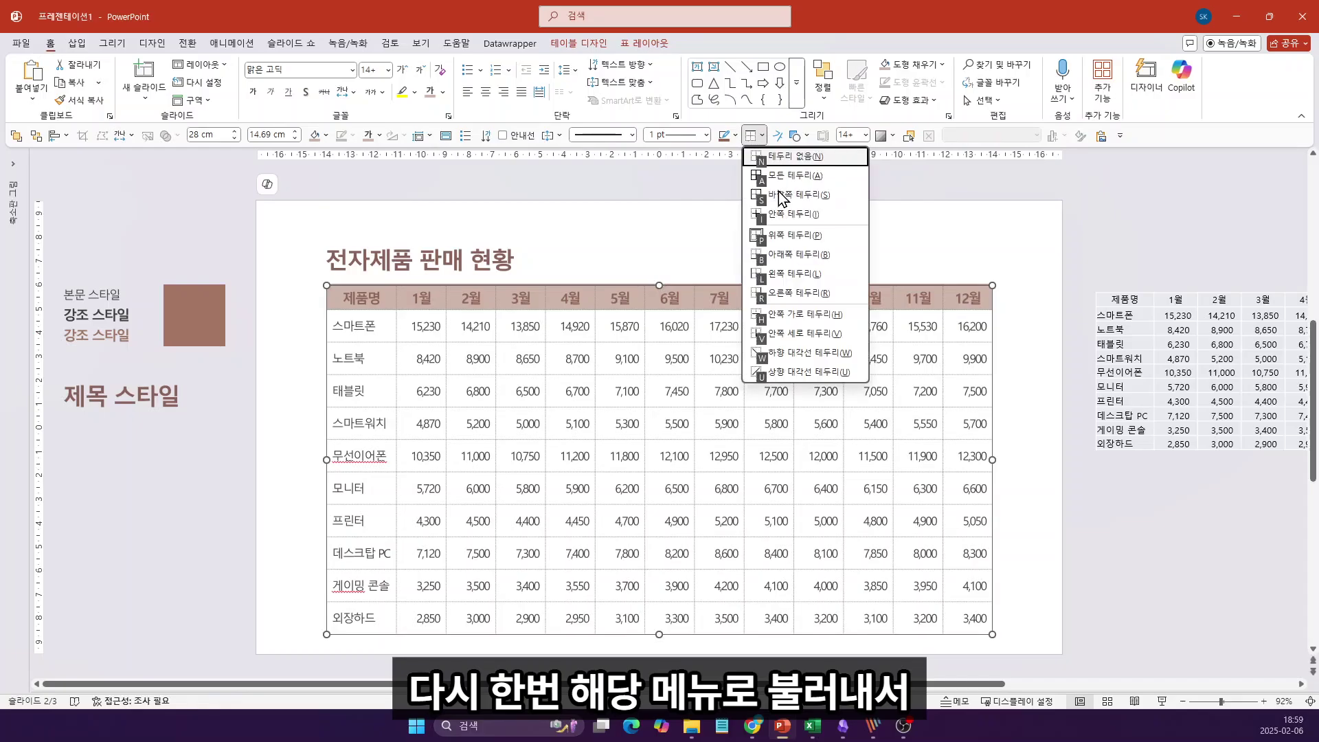
pyautogui.press('b')
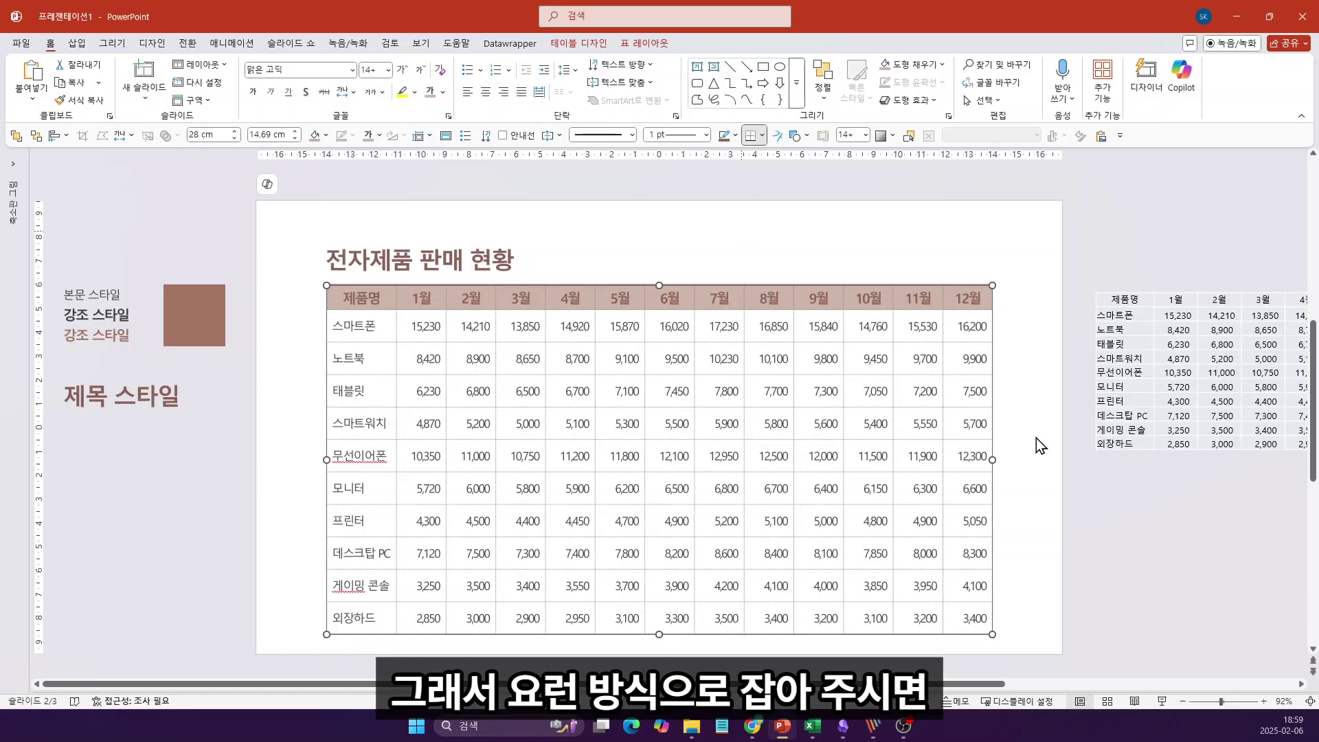
pyautogui.click(1059, 627)
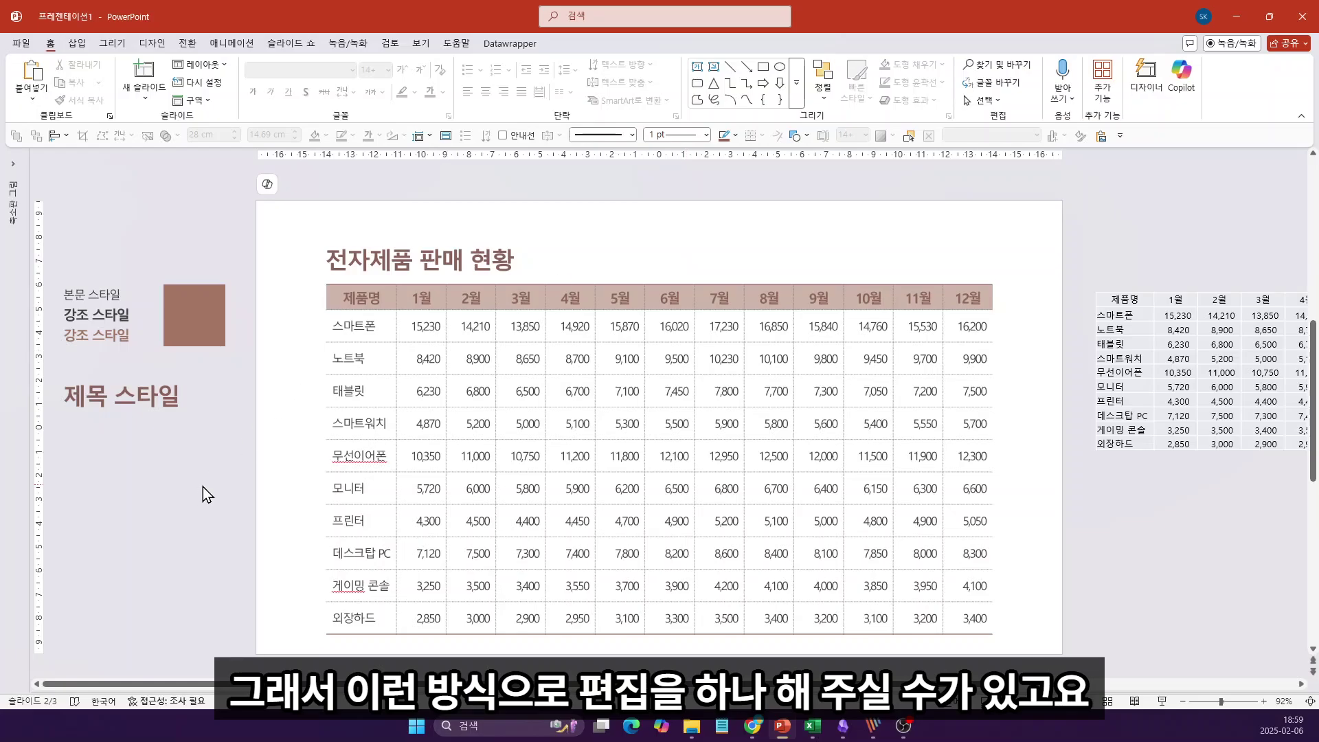
# Go to the third slide using the slide thumbnails and collapse them again.
pyautogui.click(15, 199)
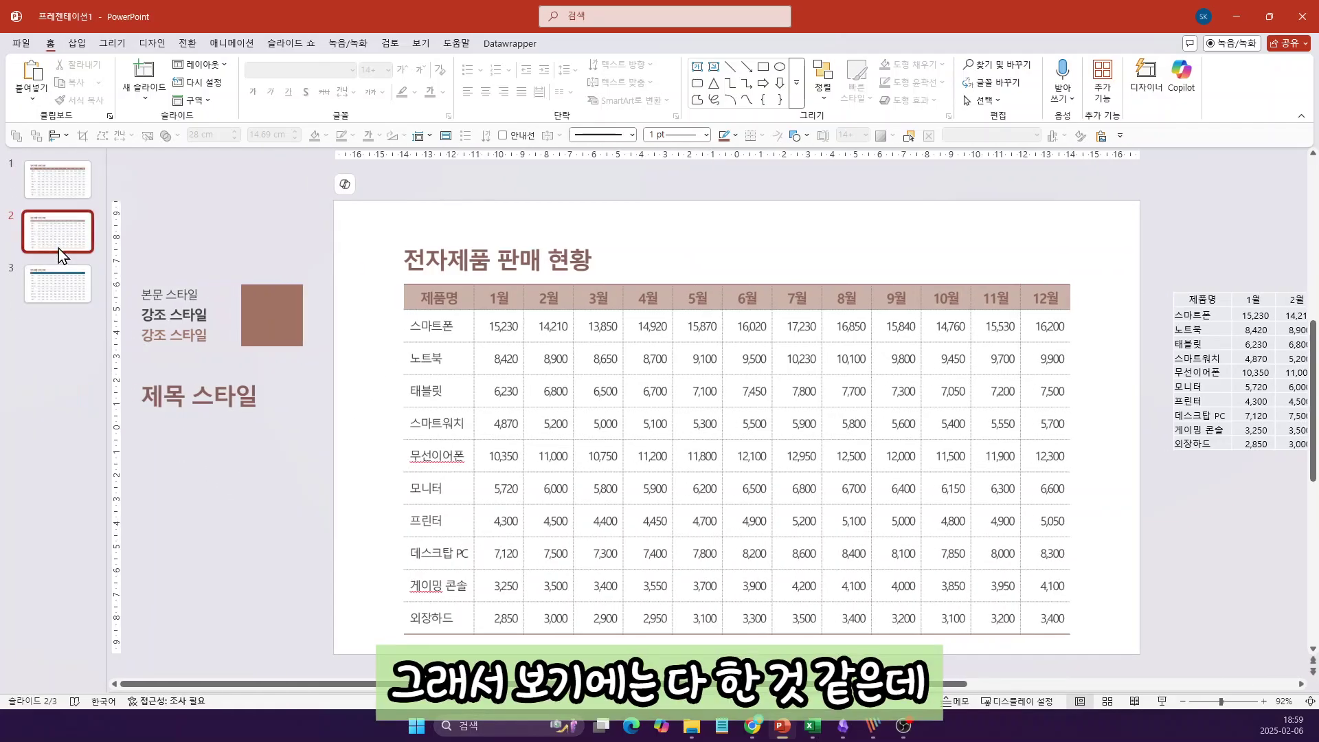
pyautogui.click(58, 283)
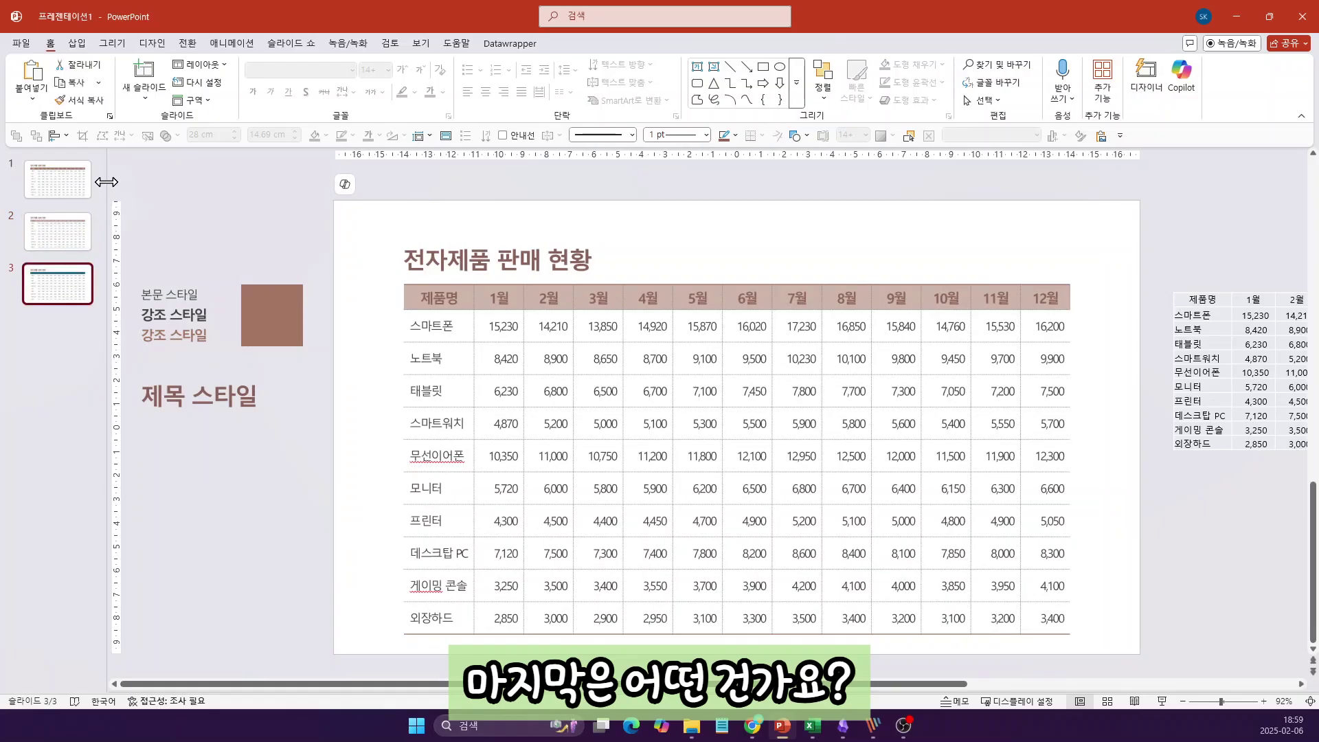
pyautogui.click(295, 271)
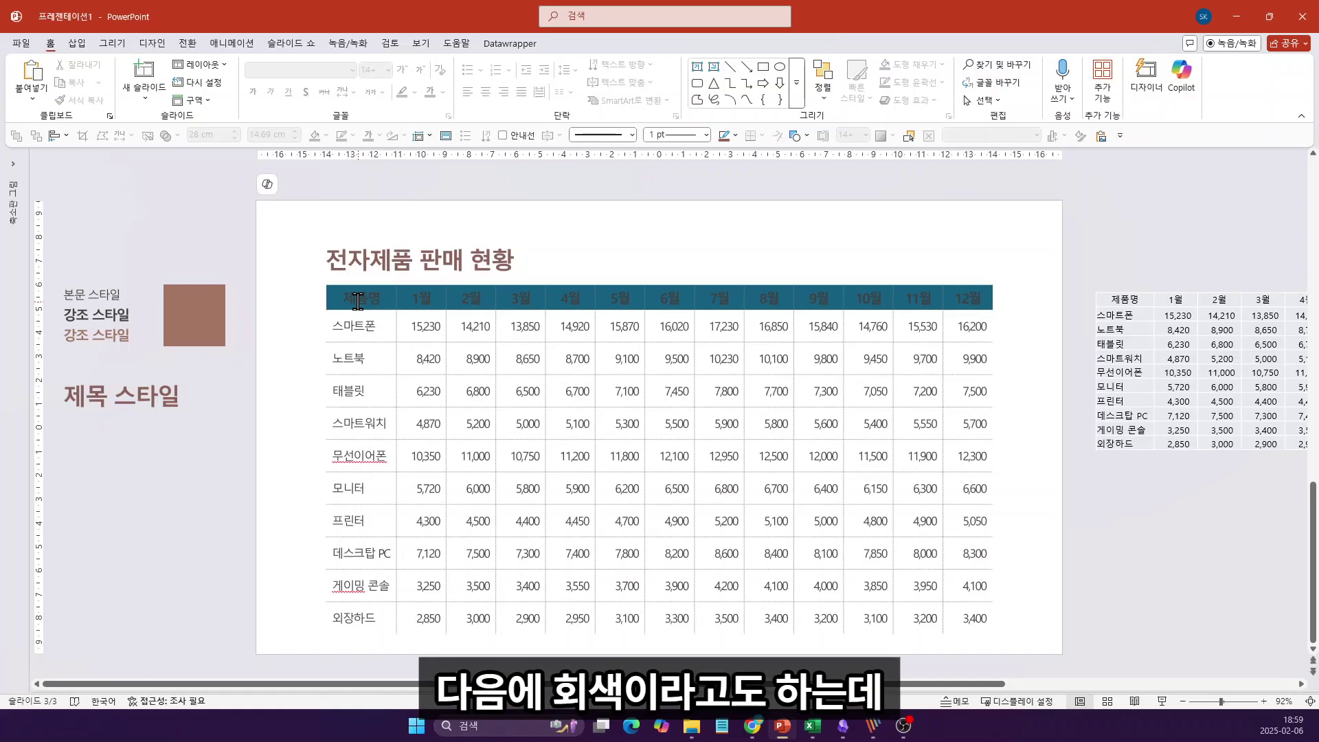
# Fill the third slide's header row from 제품명 to 12월 with the third grey shade under the white theme colour, then deselect the table.
pyautogui.moveTo(357, 301); pyautogui.dragTo(969, 301)
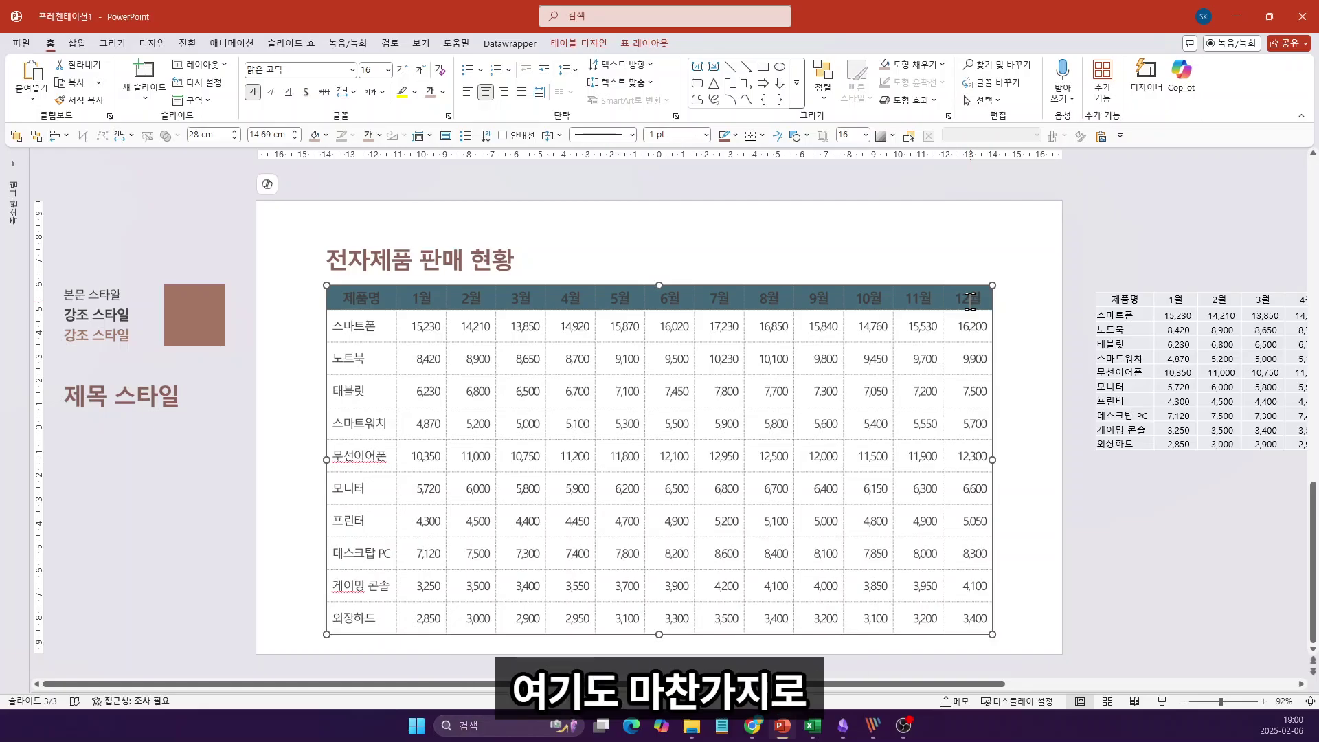
pyautogui.press('alt')
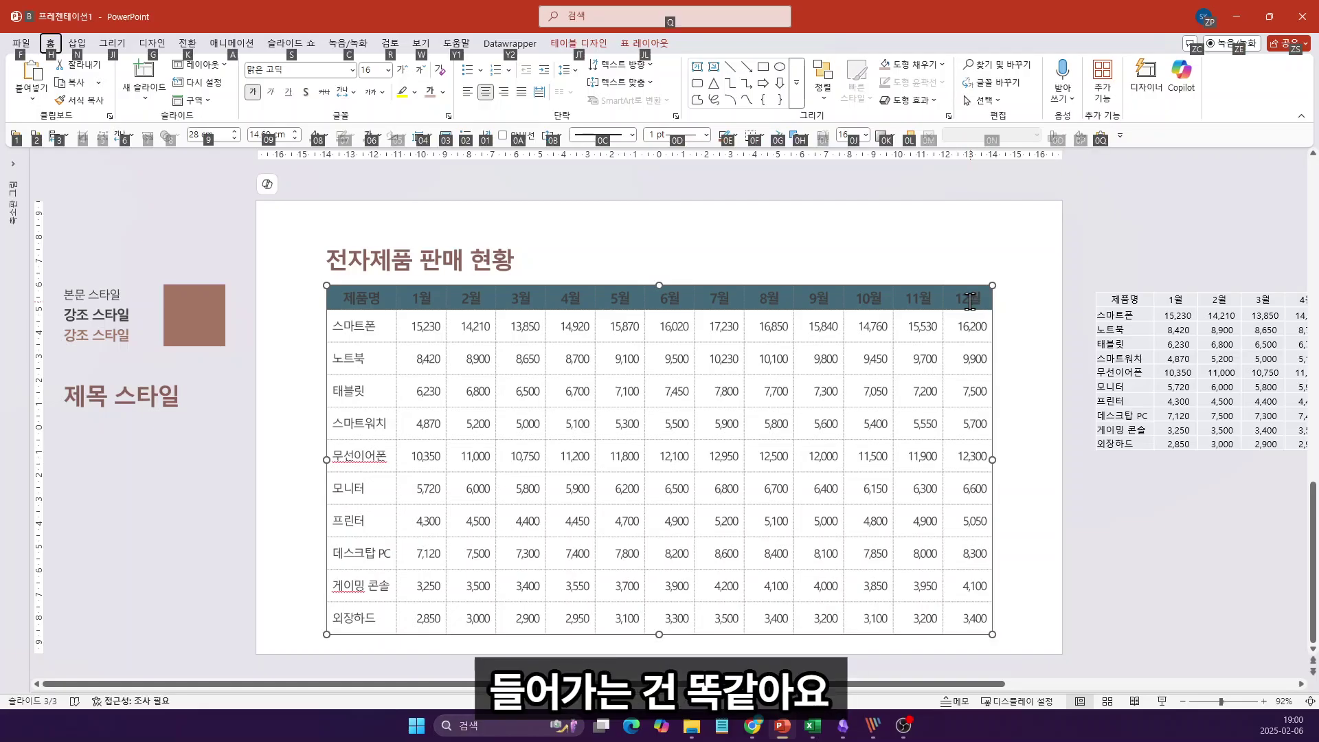
pyautogui.press('0')
pyautogui.press('8')
pyautogui.press('Down')
pyautogui.press('Down')
pyautogui.press('Down')
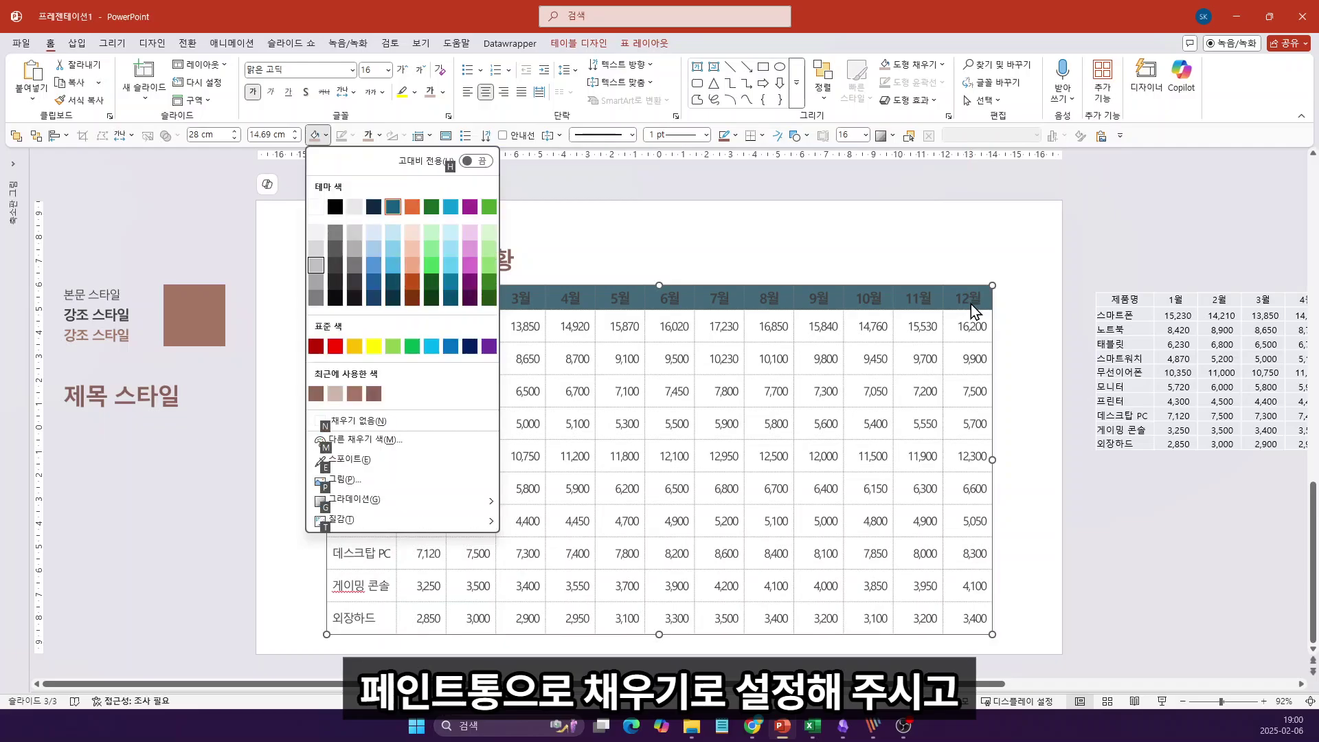
pyautogui.press('Return')
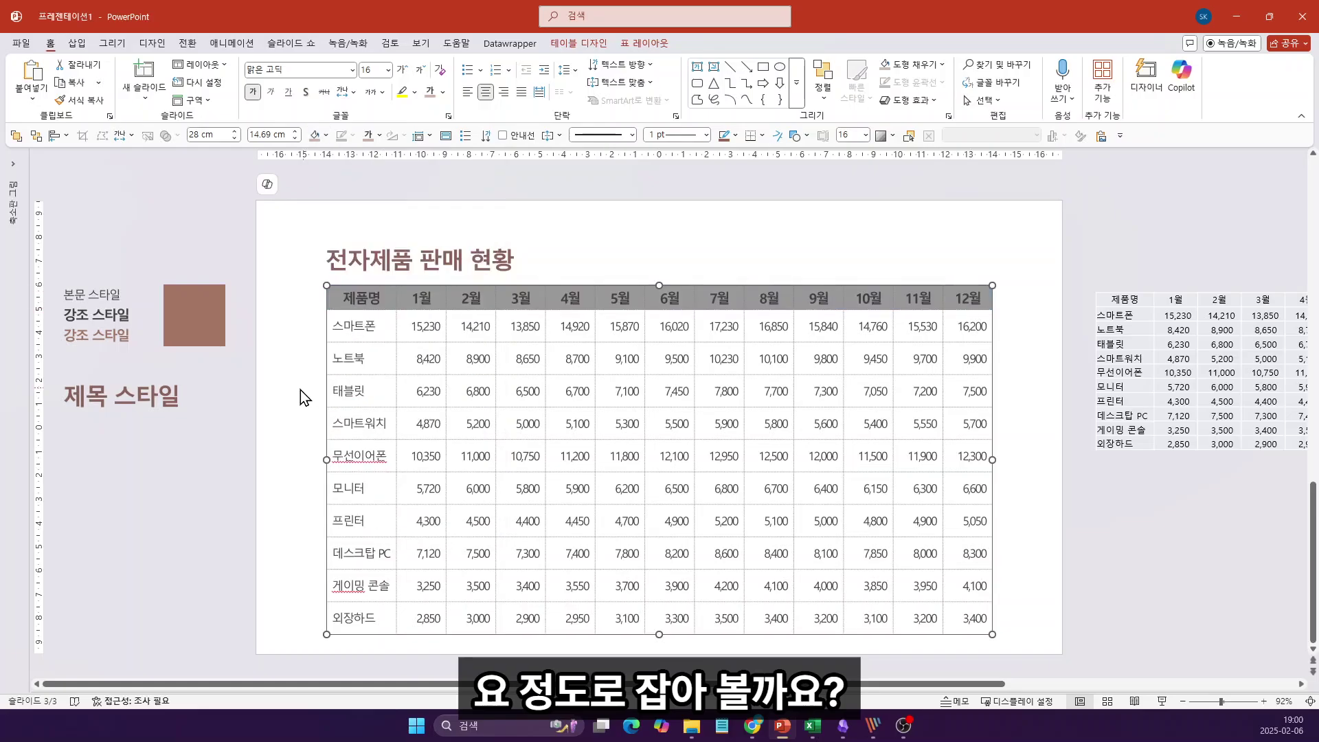
pyautogui.click(313, 490)
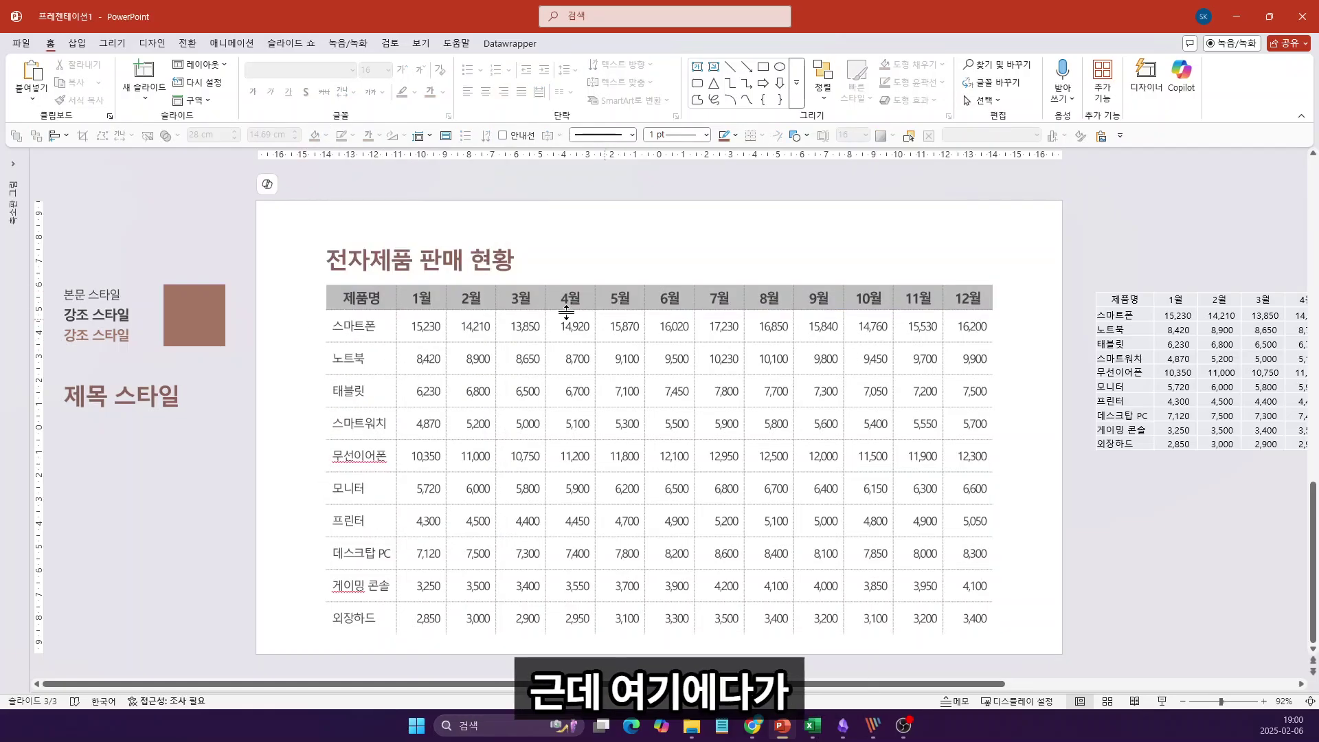
# Select the third slide's table and set its border line colour to the third dark grey shade under the black theme colour.
pyautogui.click(327, 294)
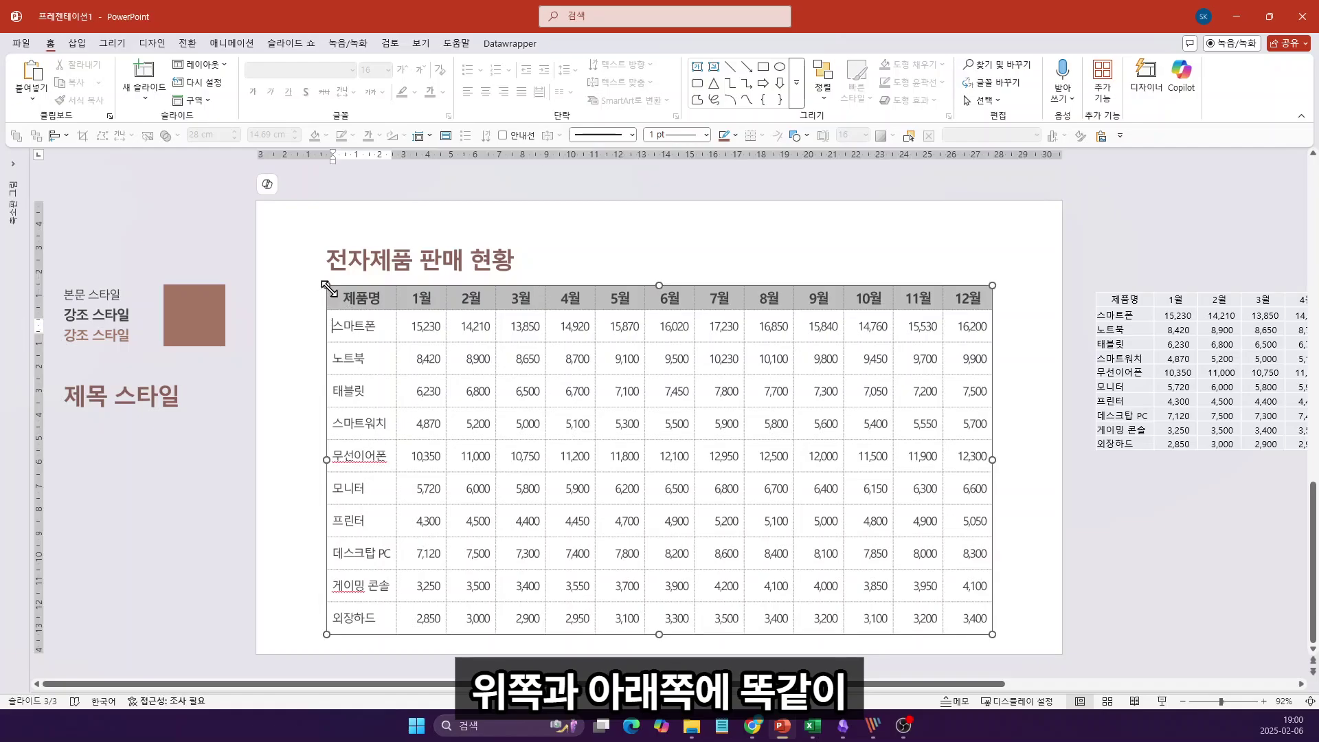
pyautogui.click(327, 294)
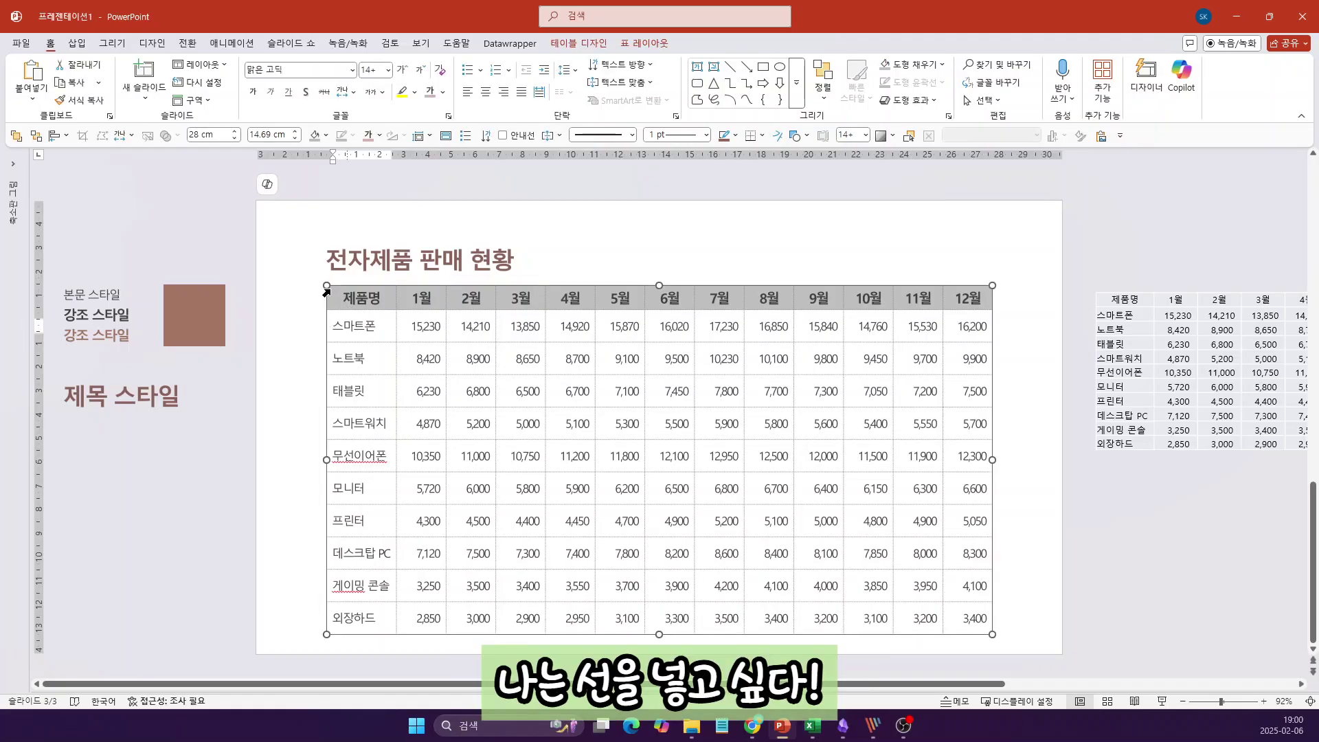
pyautogui.press('alt')
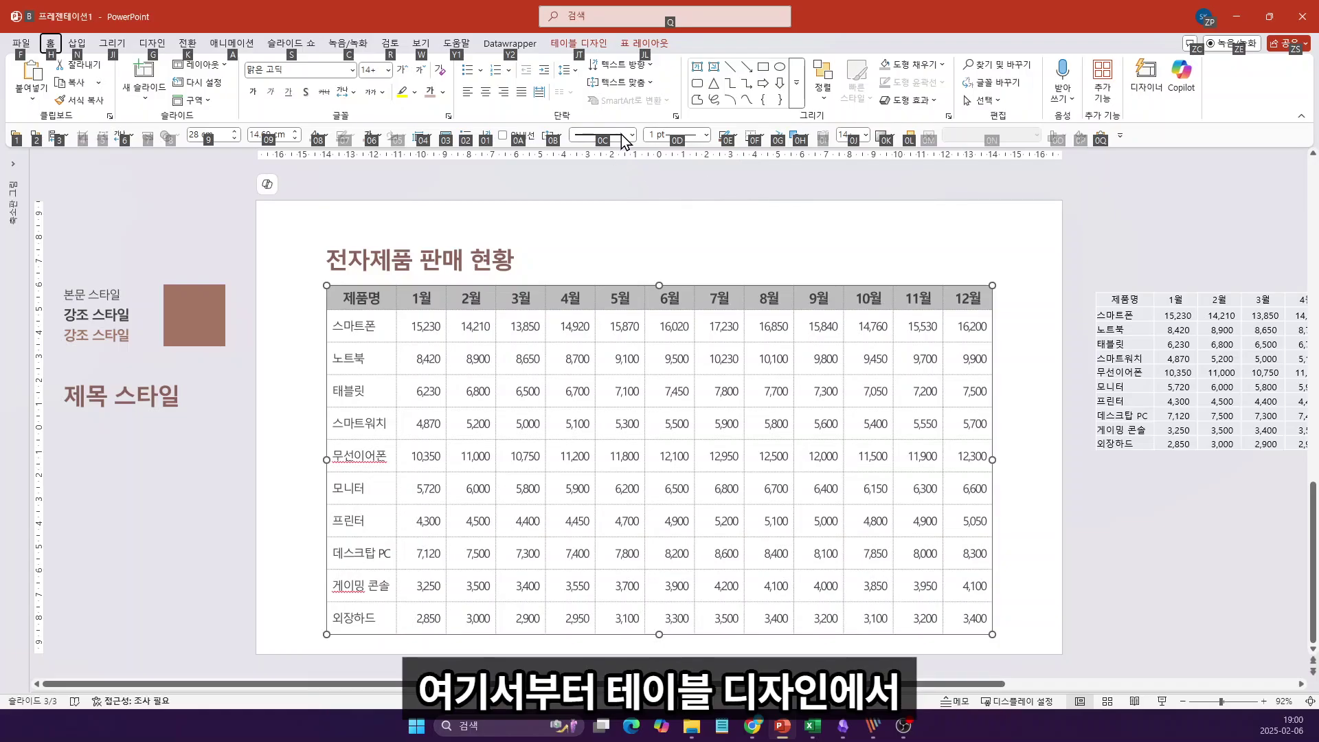
pyautogui.press('Escape')
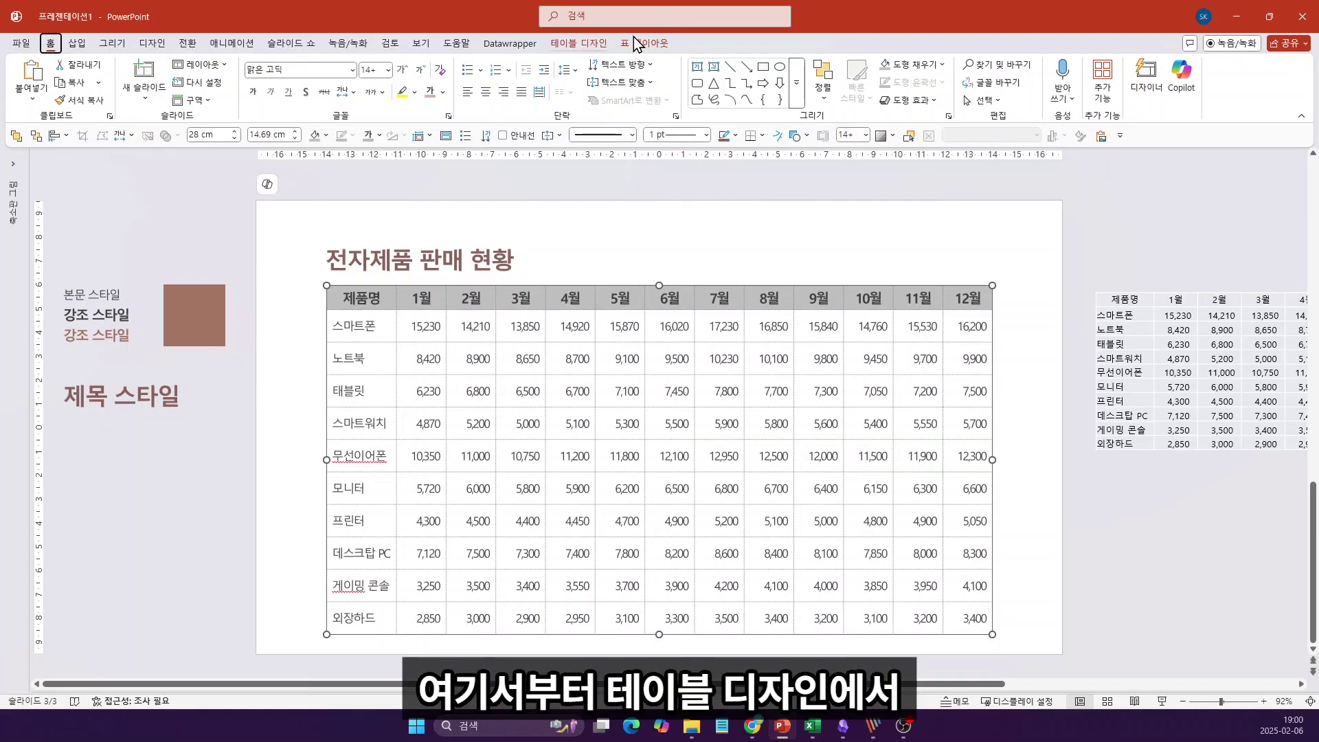
pyautogui.hotkey('alt', 'j')
pyautogui.press('t')
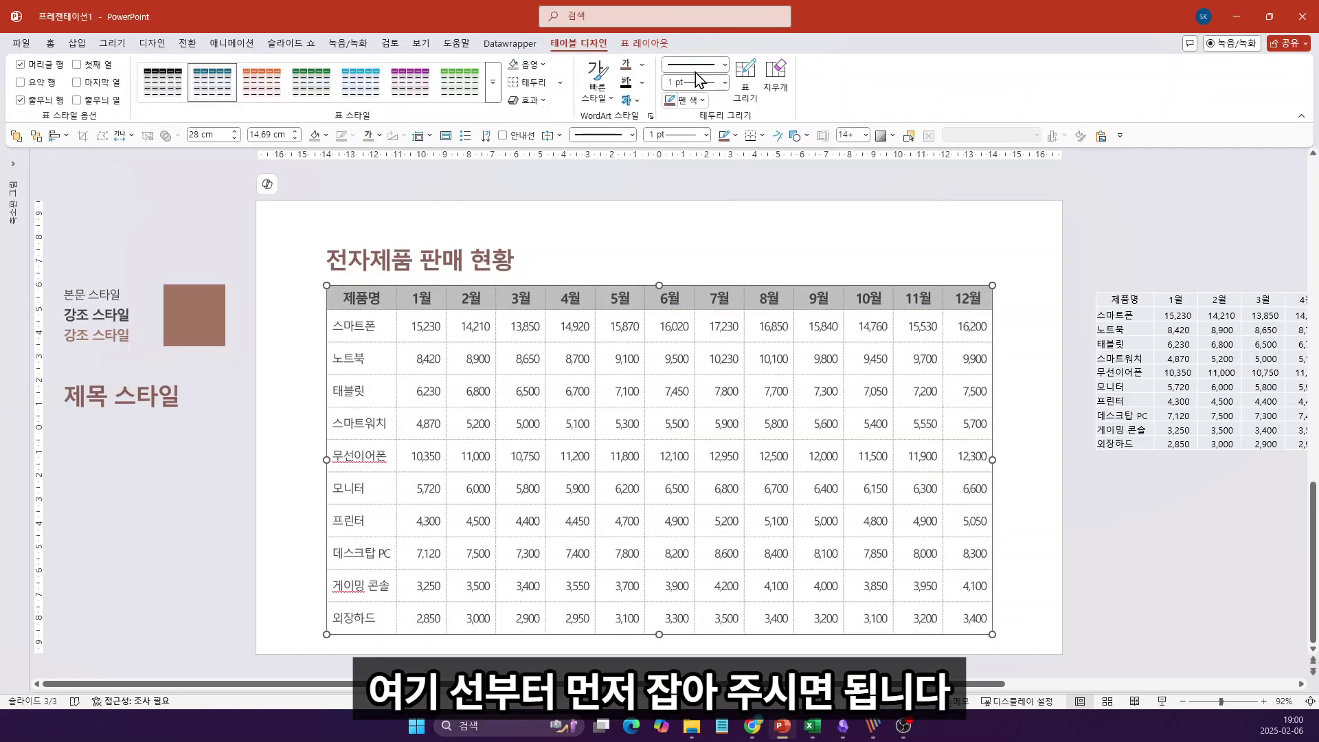
pyautogui.press('alt')
pyautogui.press('0')
pyautogui.press('e')
pyautogui.press('Down')
pyautogui.press('Down')
pyautogui.press('Right')
pyautogui.press('Up')
pyautogui.press('Up')
pyautogui.press('Up')
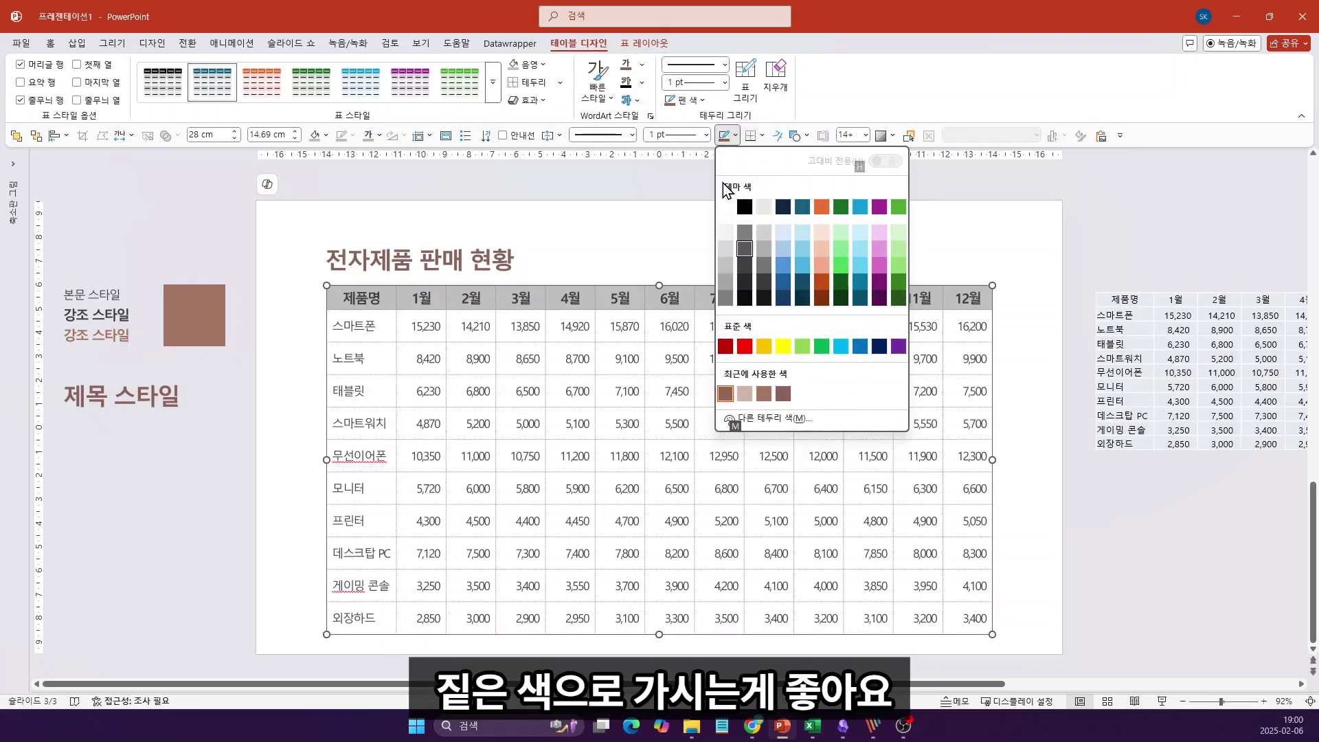
pyautogui.press('Down')
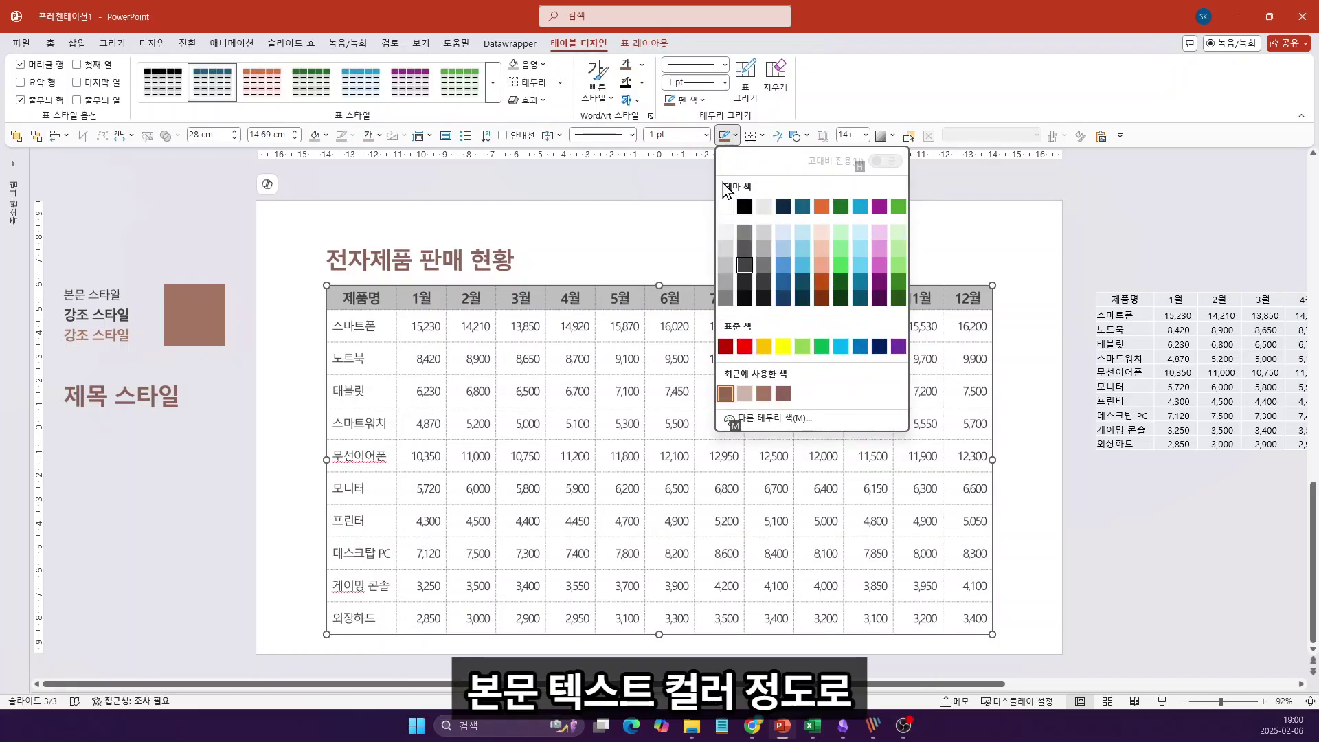
pyautogui.press('Return')
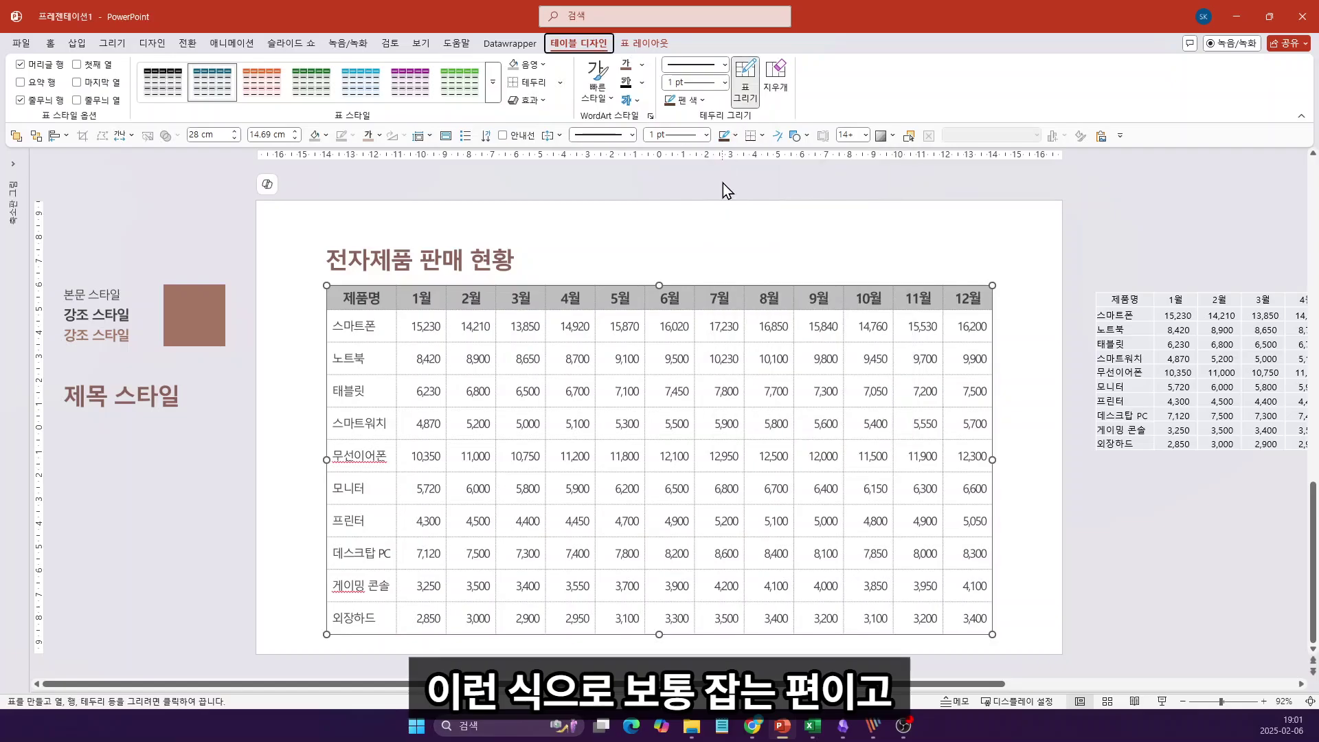
# Apply the dark grey line to the third slide's table as top and bottom borders, then deselect the table.
pyautogui.press('alt')
pyautogui.press('Return')
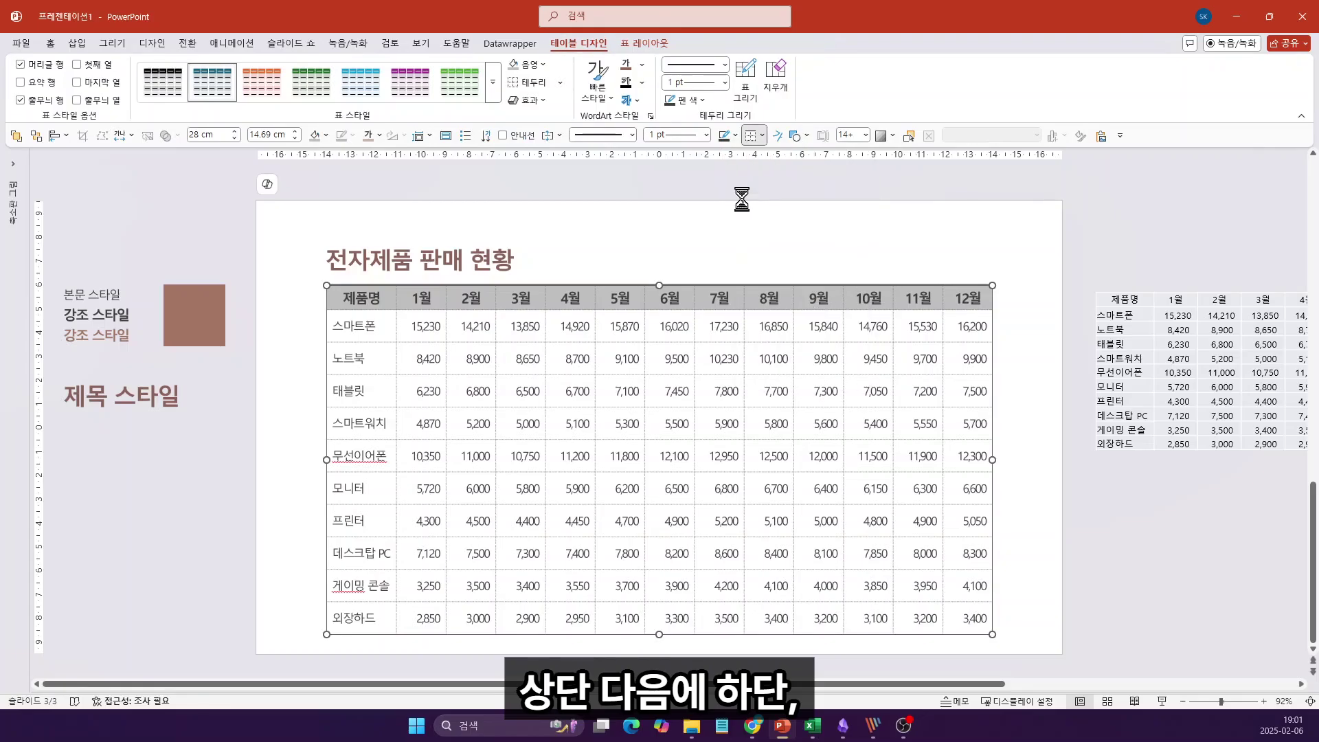
pyautogui.click(649, 196)
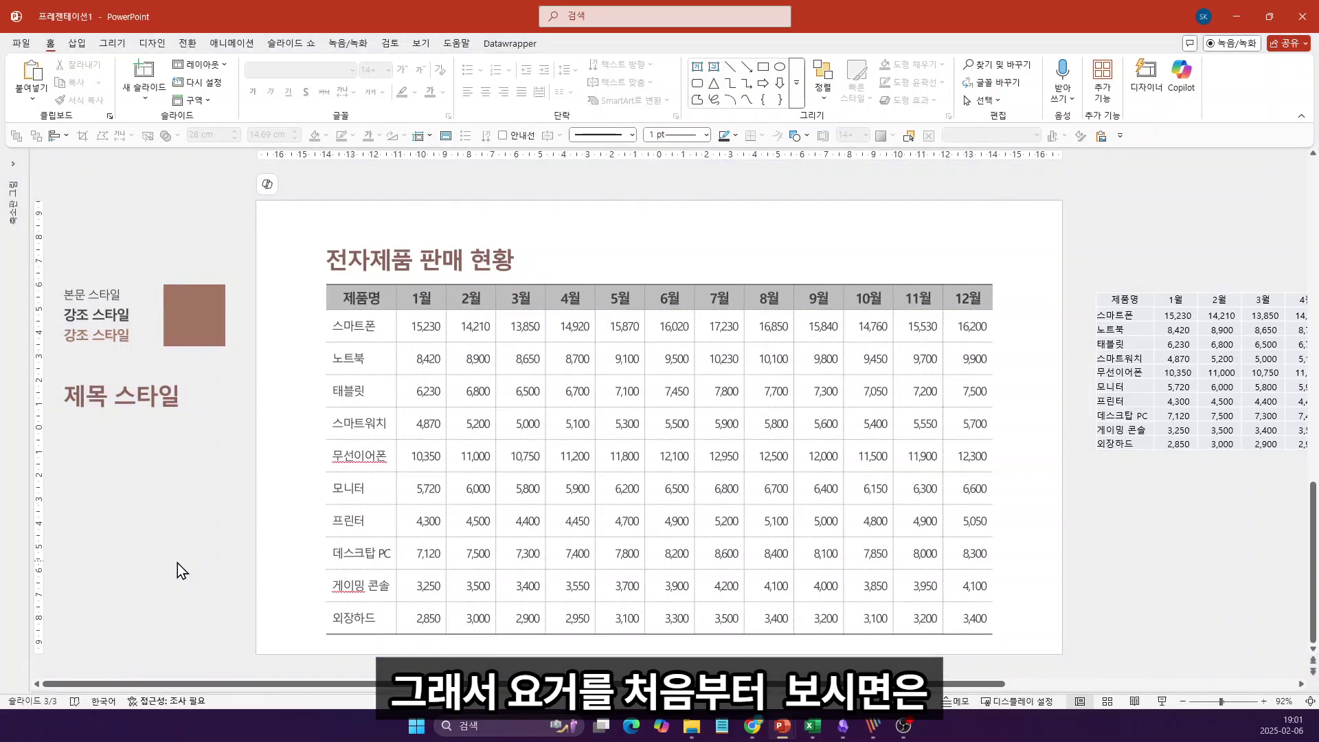
# Run the slide show from the first slide and advance to the third to compare the three table header styles.
pyautogui.press('F5')
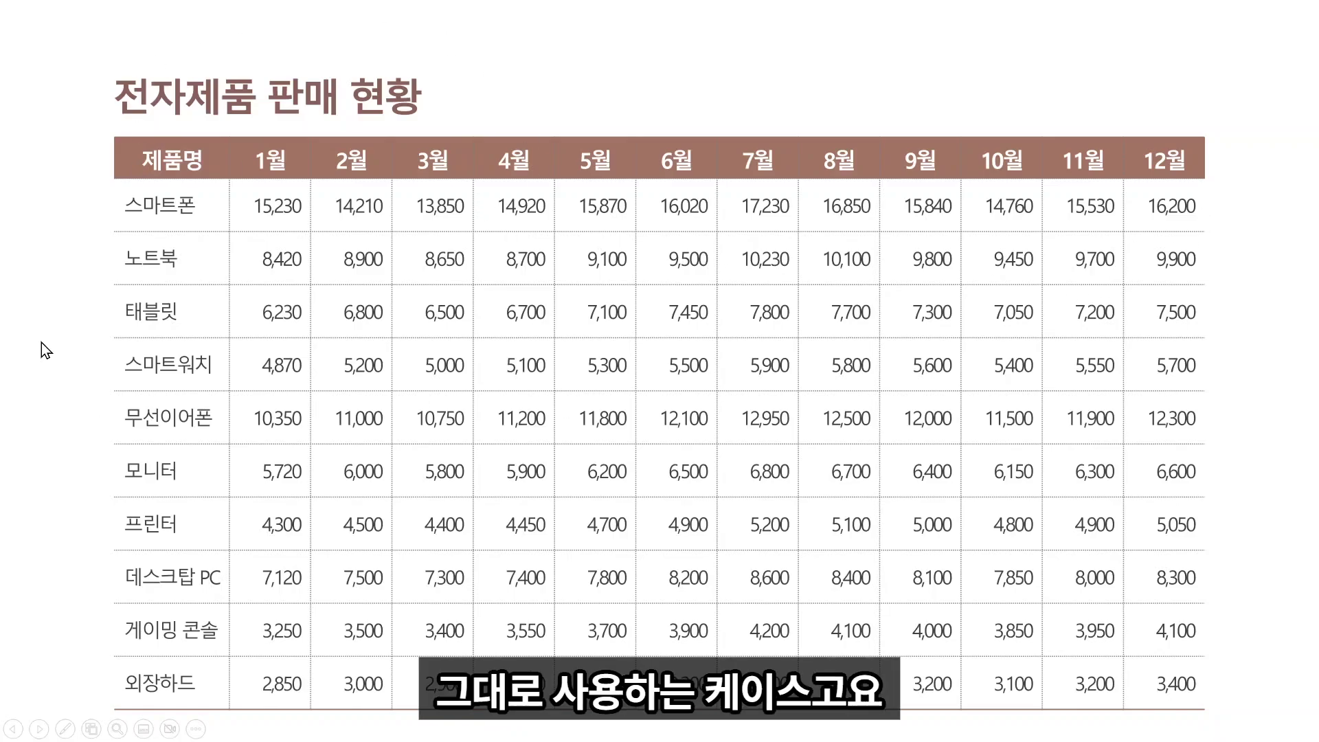
pyautogui.press('Right')
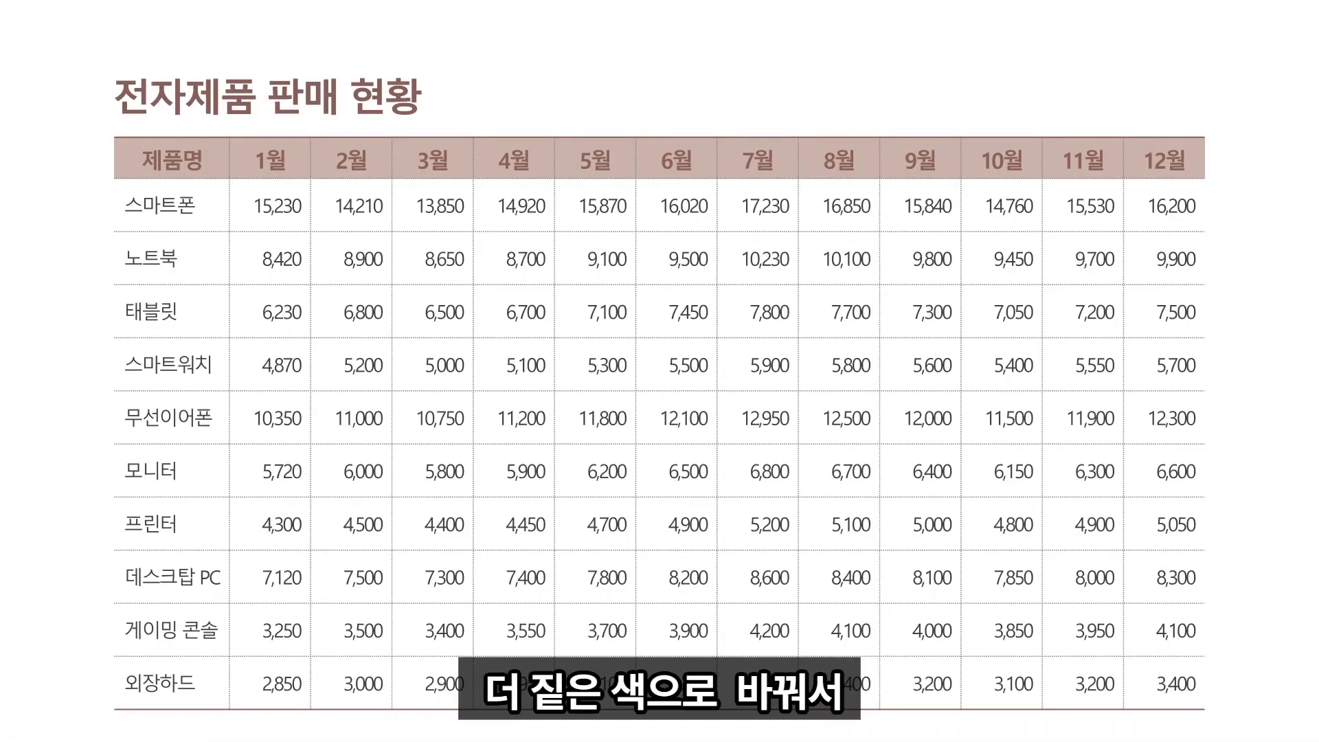
pyautogui.press('Right')
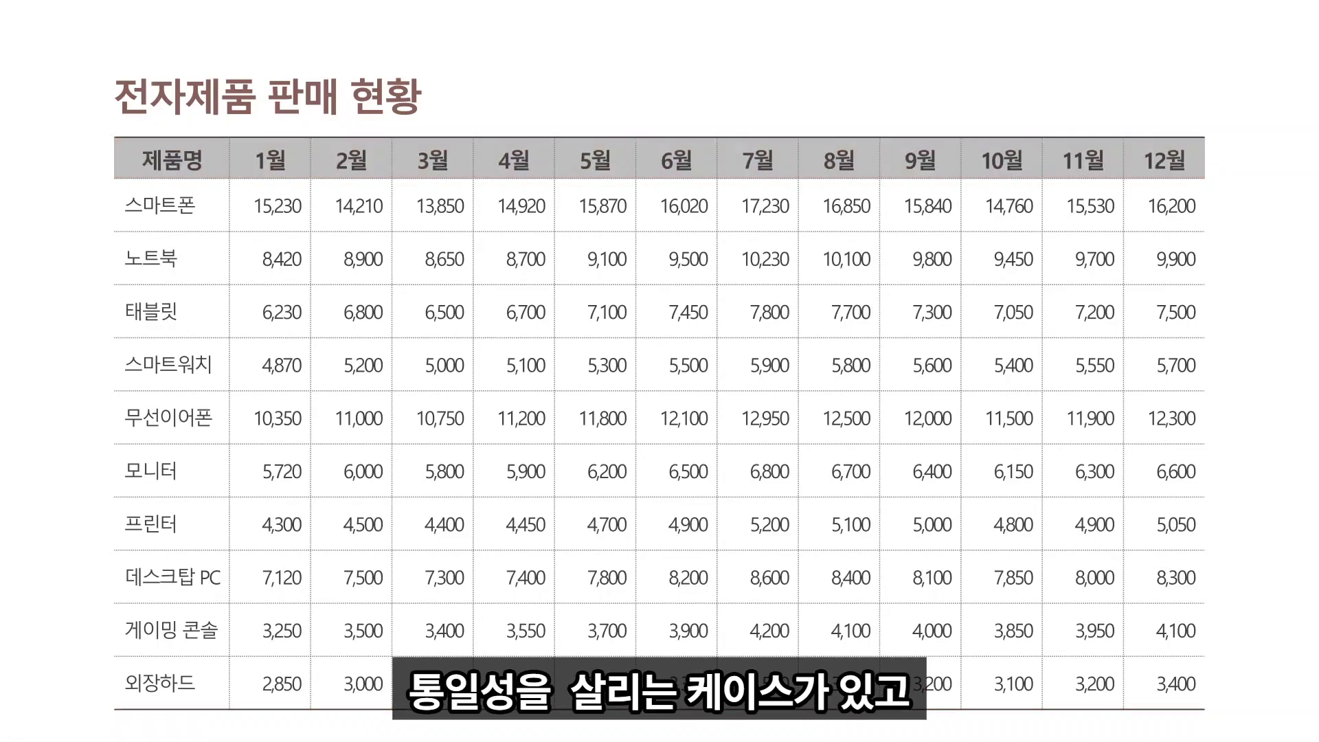